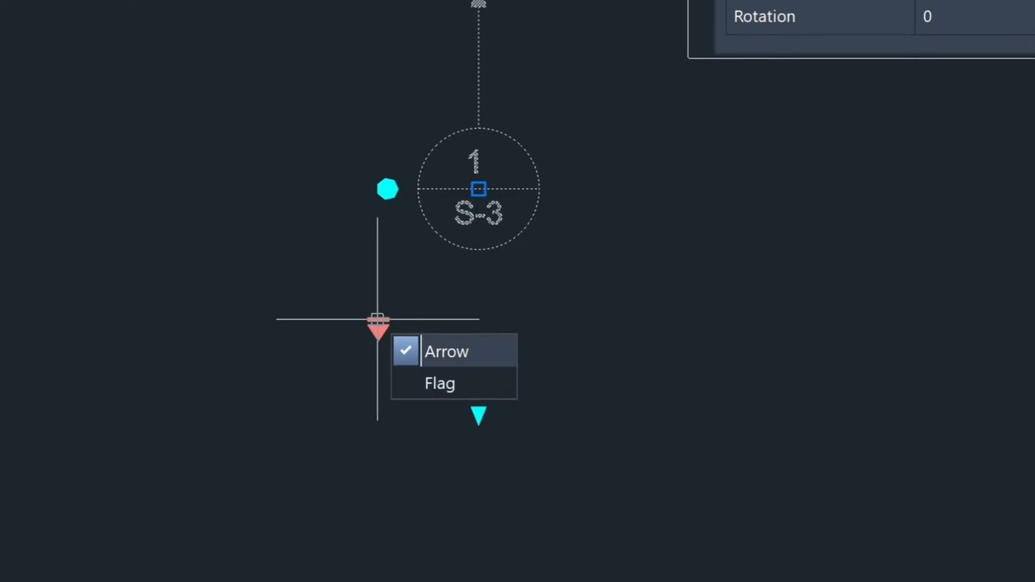
Try flipping the section bubble's tail flag to the opposite side of its line and back.
key("Escape")
middle_click_drag(527, 74, 482, 201)
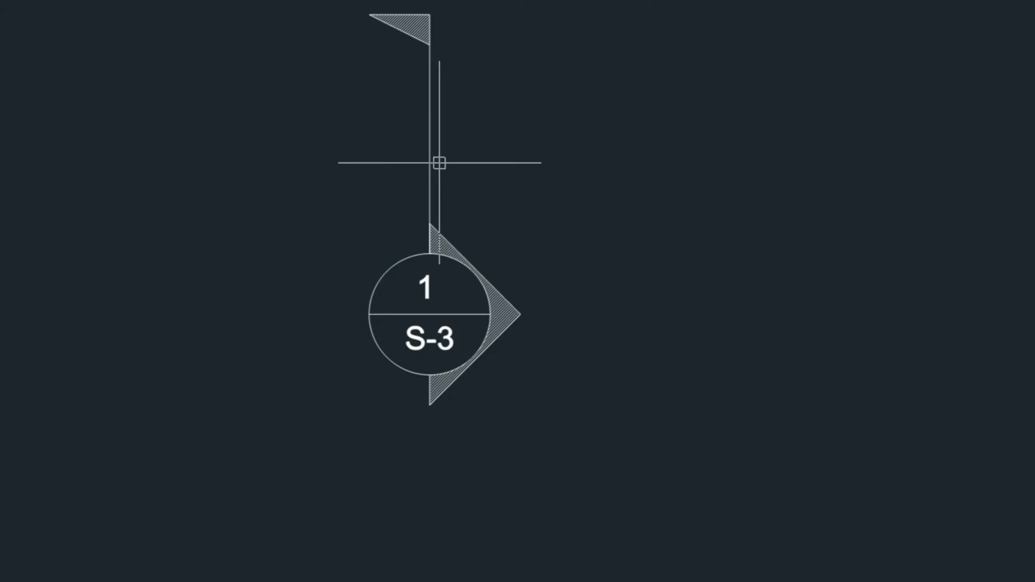
left_click(427, 144)
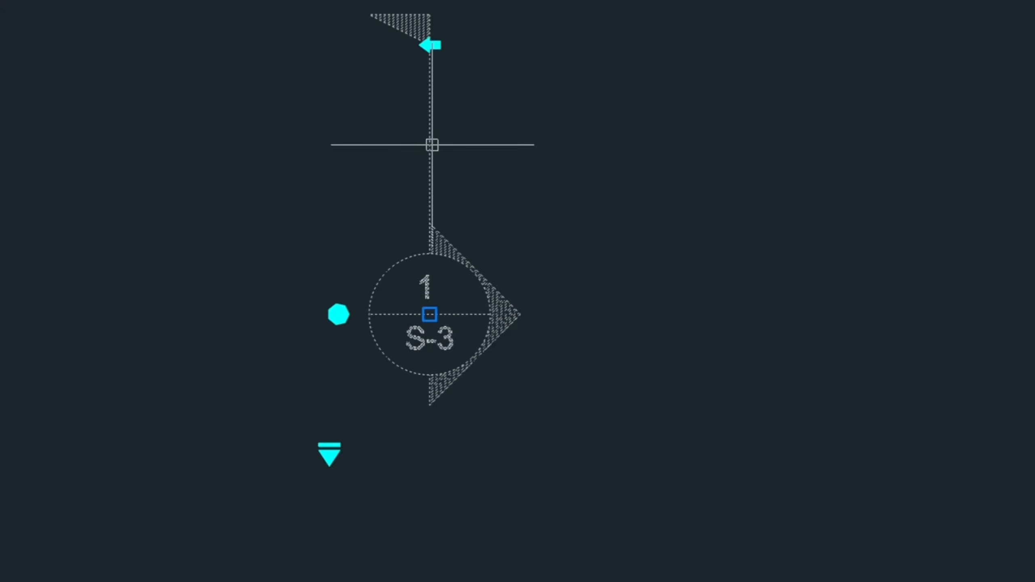
left_click(429, 44)
left_click(429, 44)
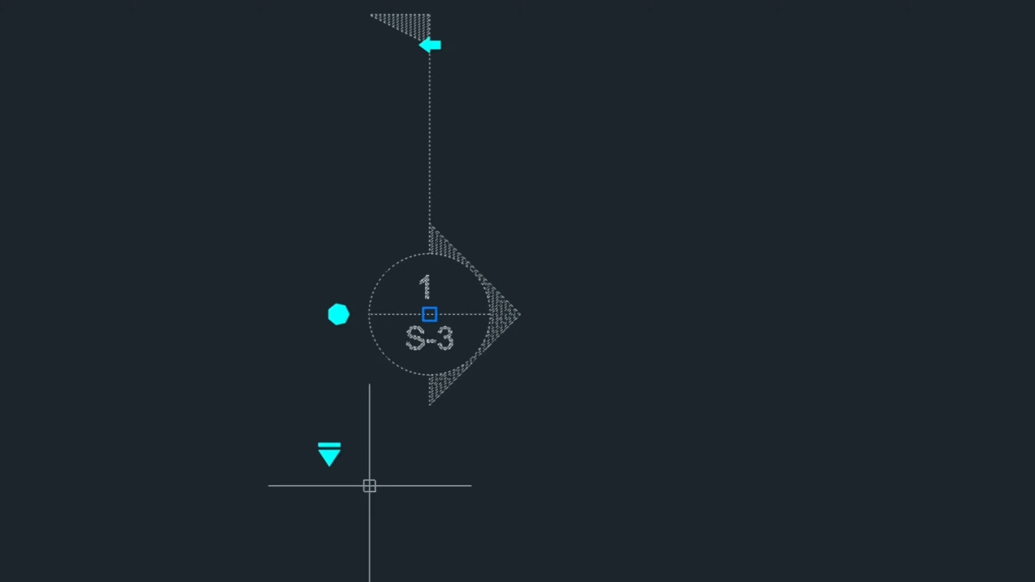
Rotate the section bubble so its tail runs horizontally to the left of the circle, and flip the tail flag below its line.
left_click(339, 315)
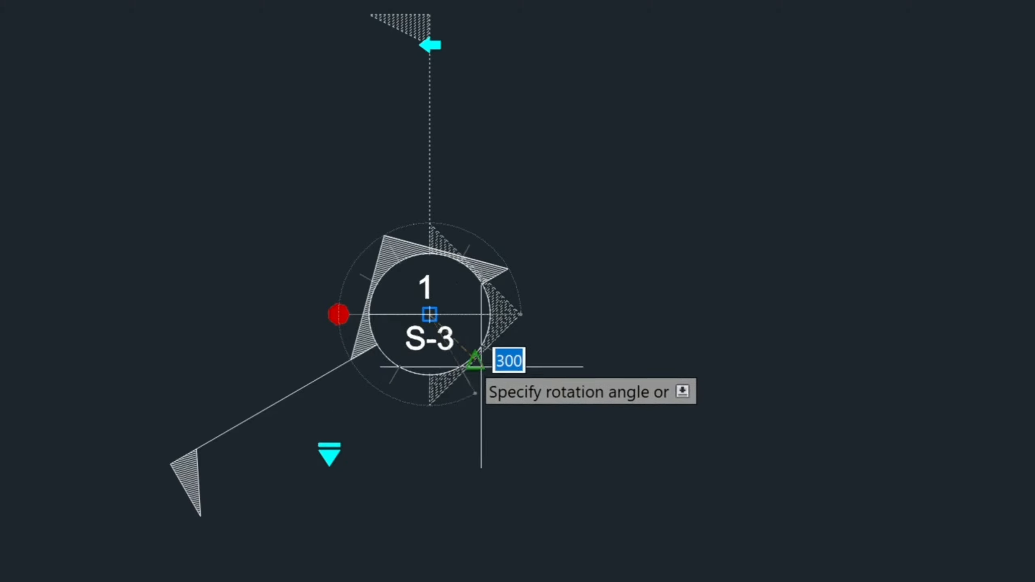
left_click(433, 396)
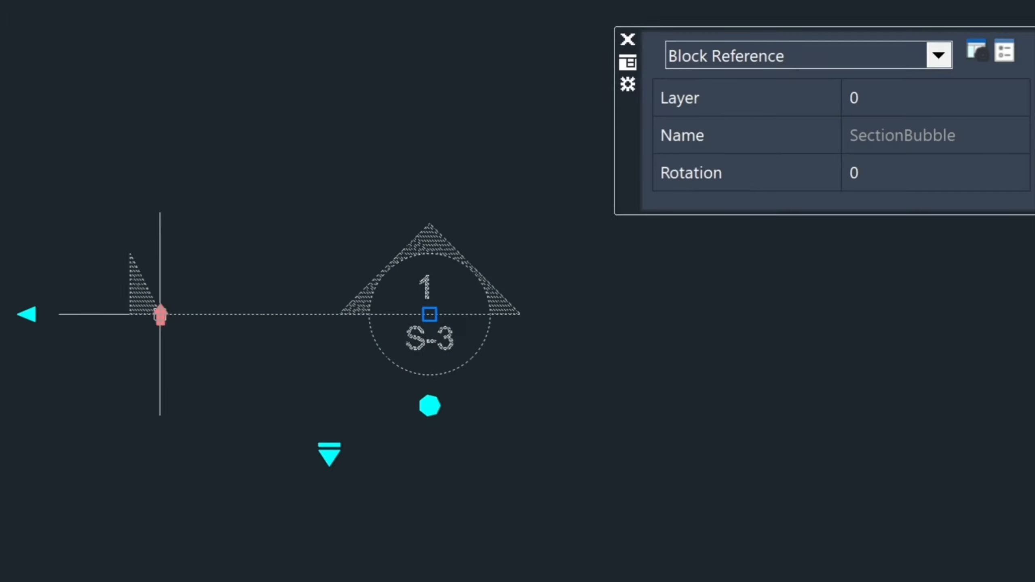
scroll(179, 313, "down", 3)
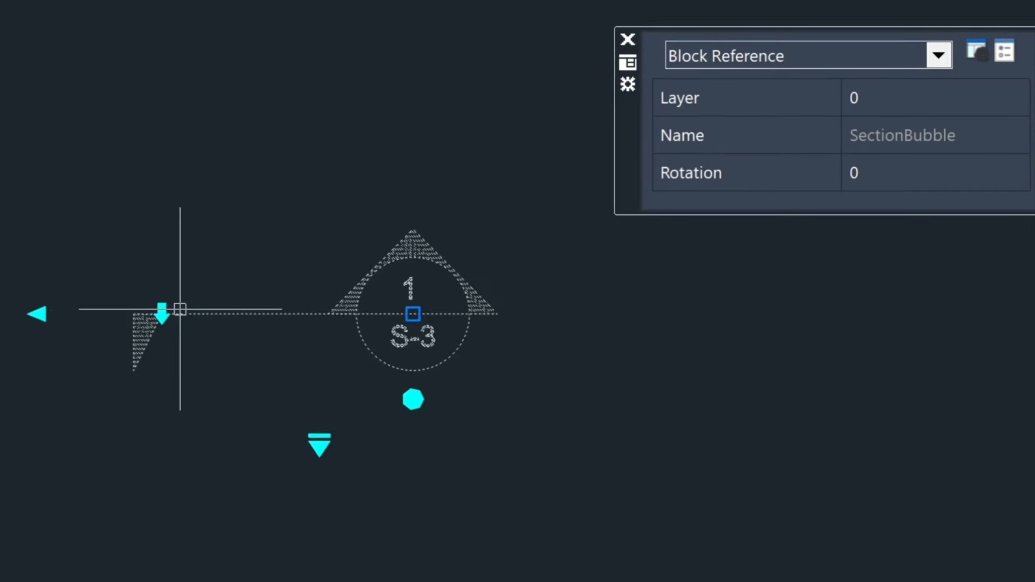
key("Escape")
Stretch the section bubble's tail flag horizontally far away from the circle, leaving a wide gap between them.
type("p")
key("Return")
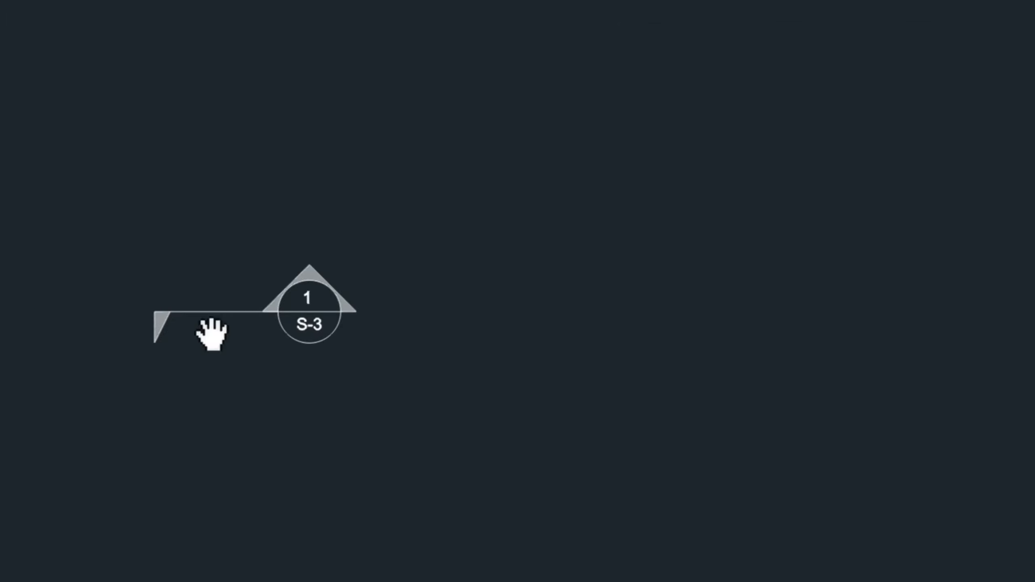
mouse_move(210, 335)
left_mouse_down()
mouse_move(395, 307)
mouse_move(453, 314)
left_mouse_up()
key("Escape")
left_click(449, 297)
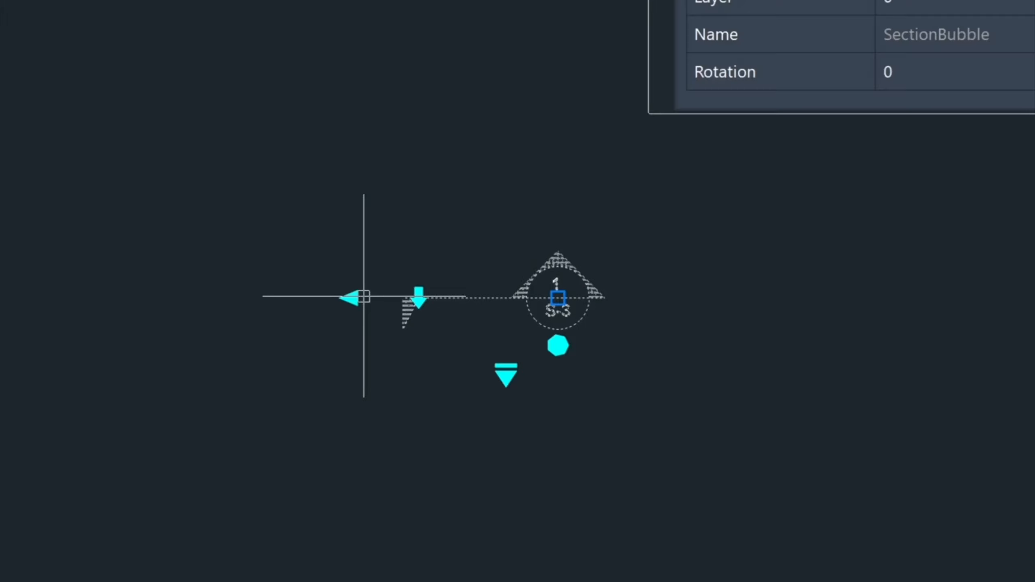
left_click(351, 298)
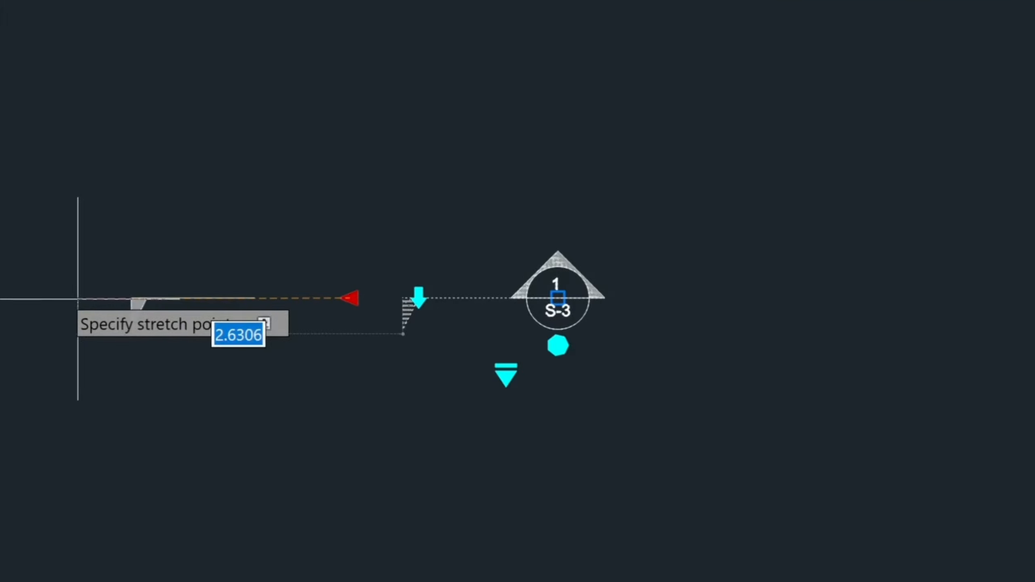
left_click(23, 298)
key("Escape")
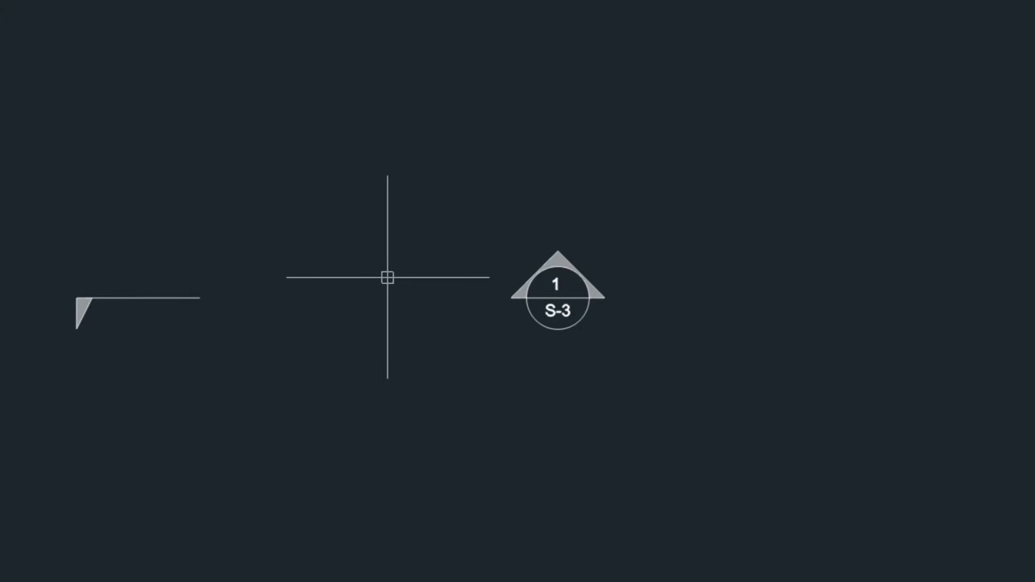
key("Return")
left_click_drag(385, 302, 478, 306)
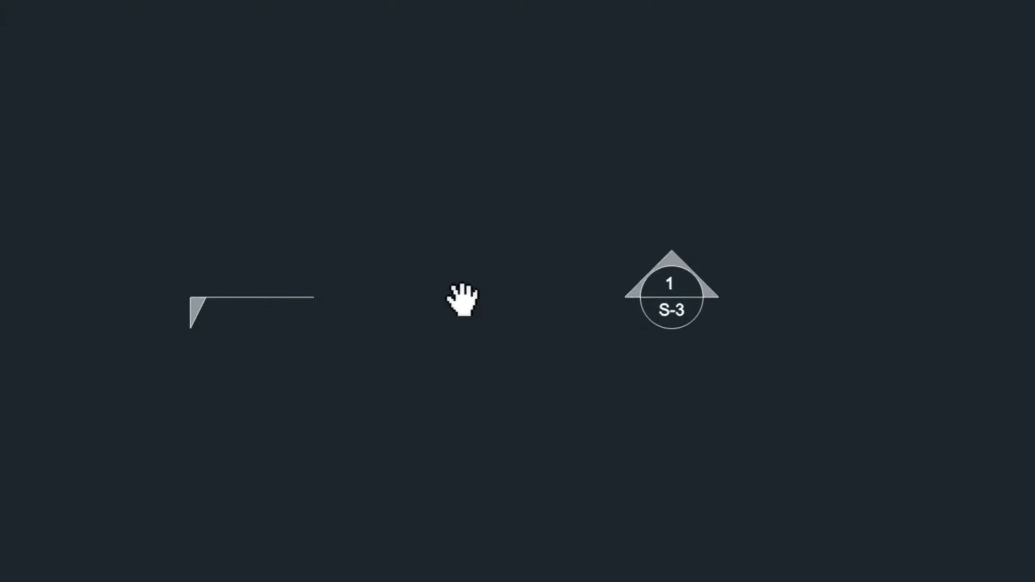
key("Escape")
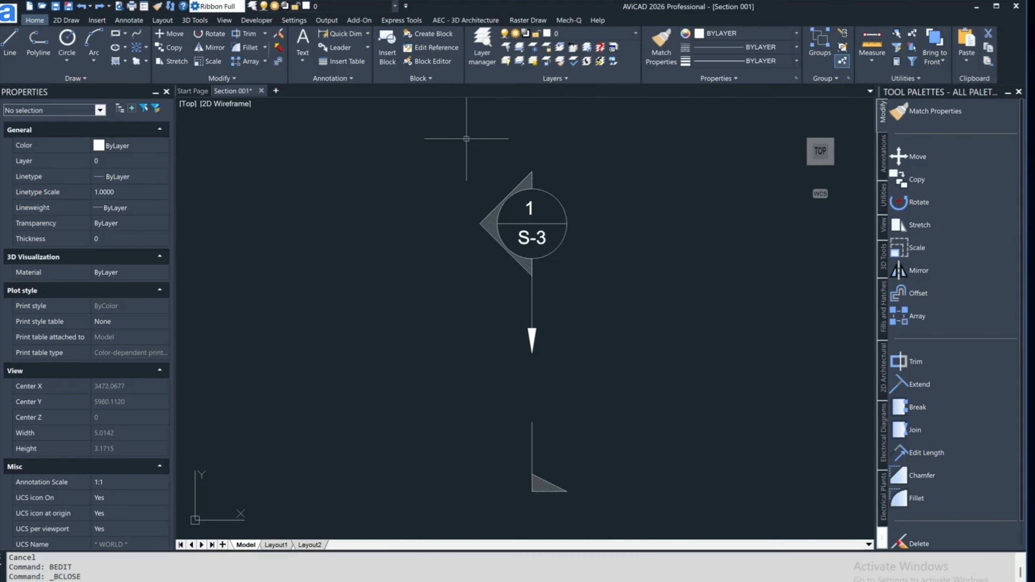
Open the SectionBubble block definition for editing with the BEDIT command.
type("BE")
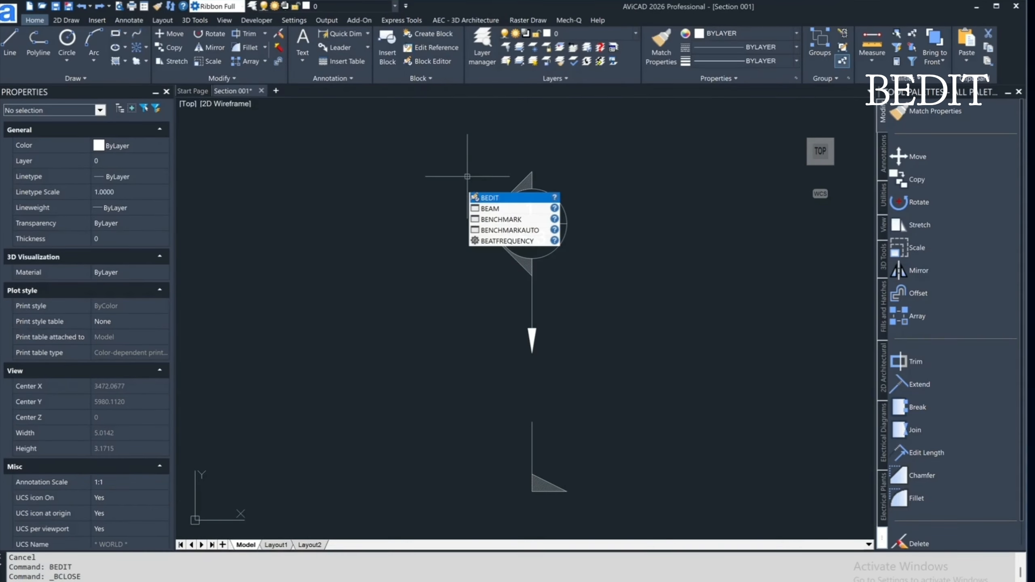
key("Return")
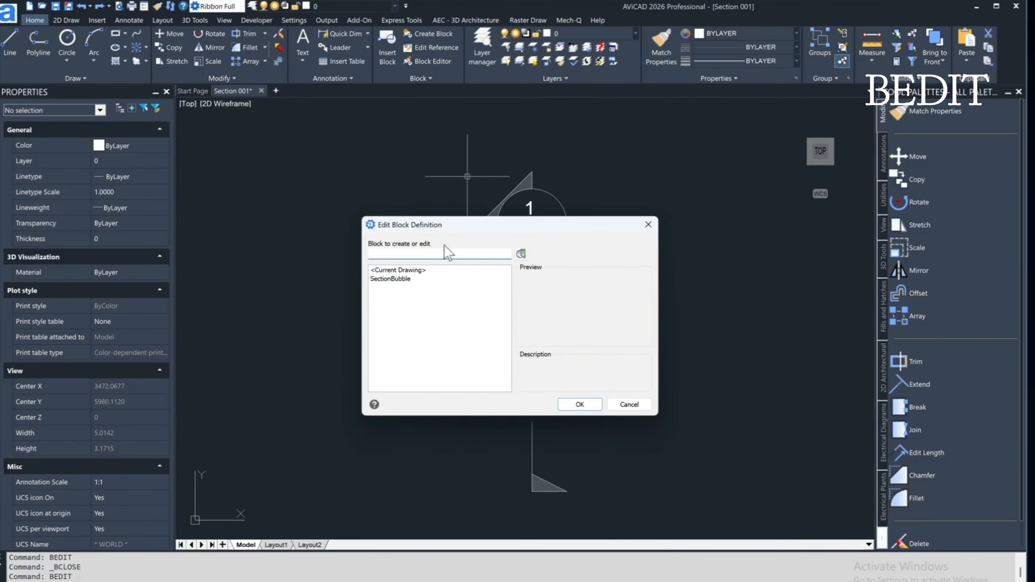
left_click(392, 280)
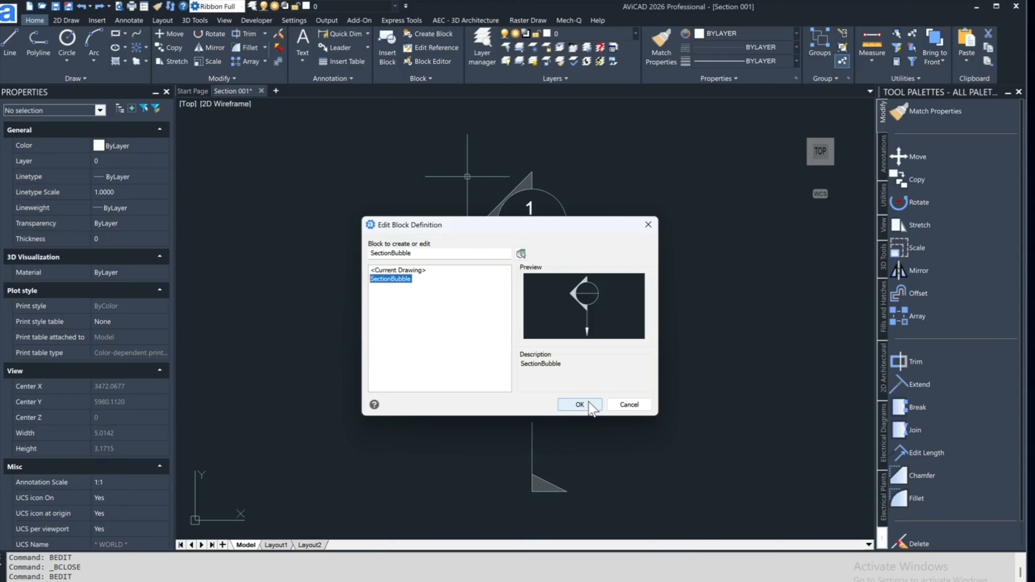
left_click(591, 406)
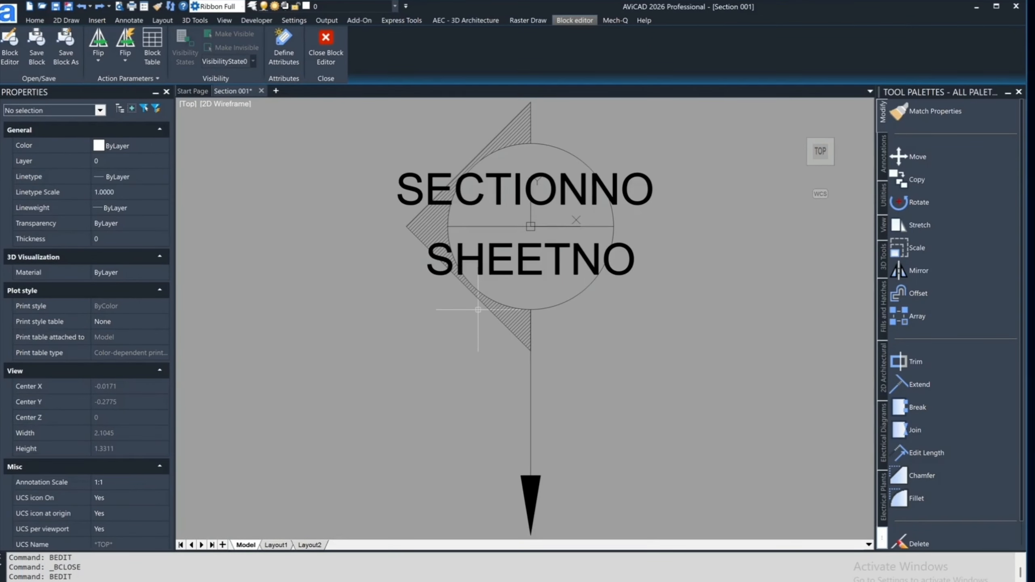
scroll(478, 310, "down", 1)
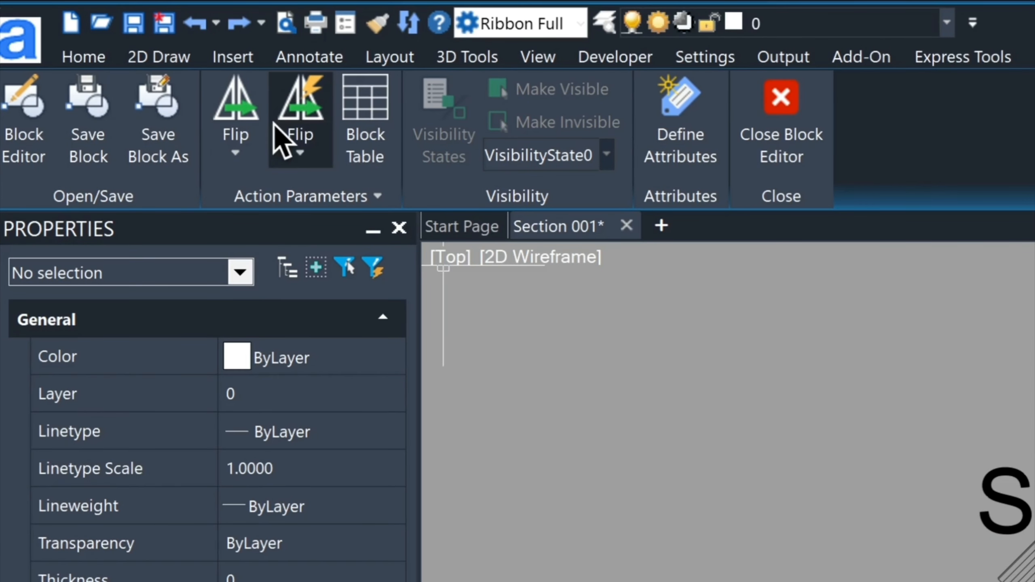
left_click(324, 192)
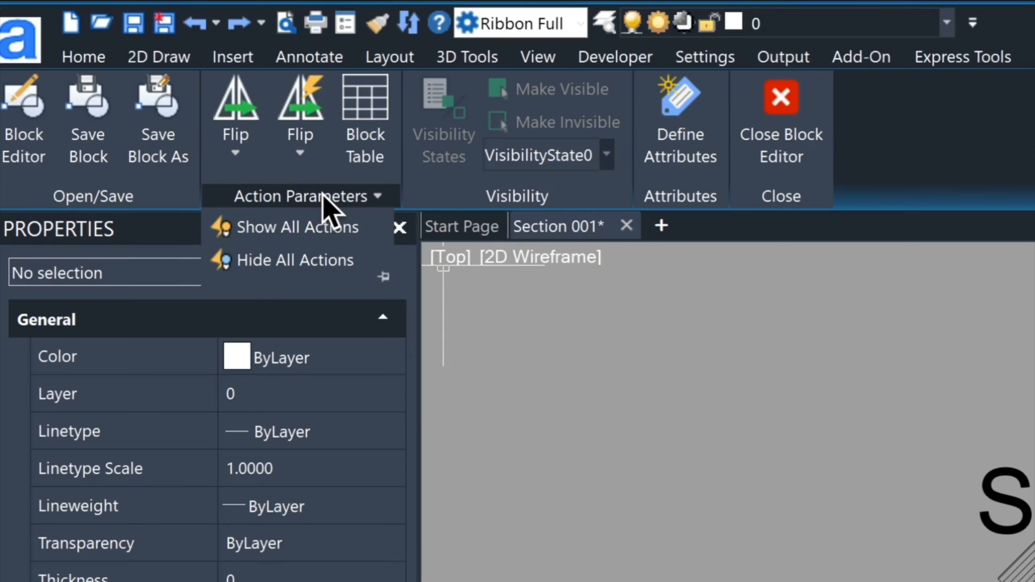
left_click(236, 153)
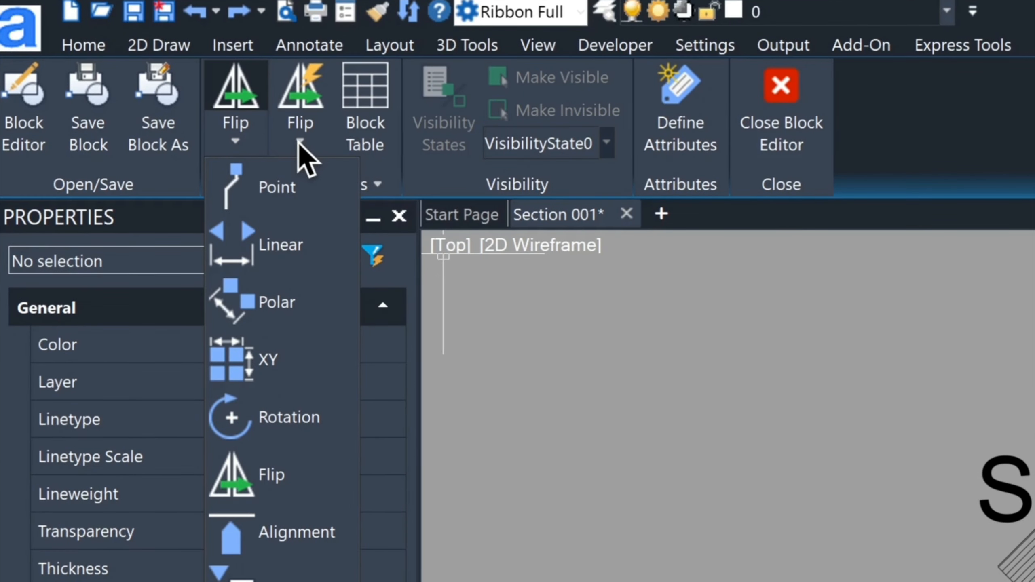
left_click(300, 141)
left_click(300, 142)
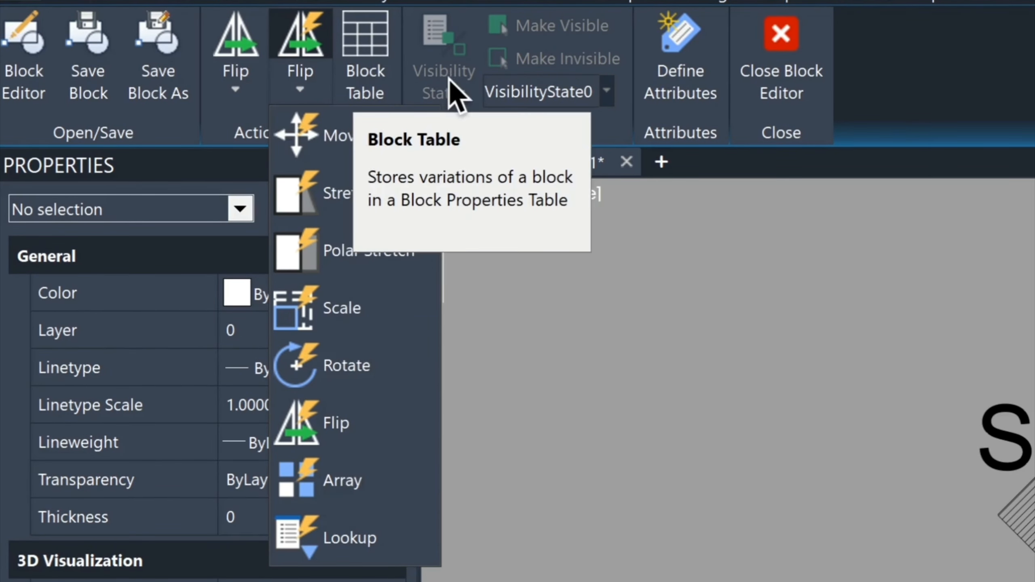
left_click(522, 82)
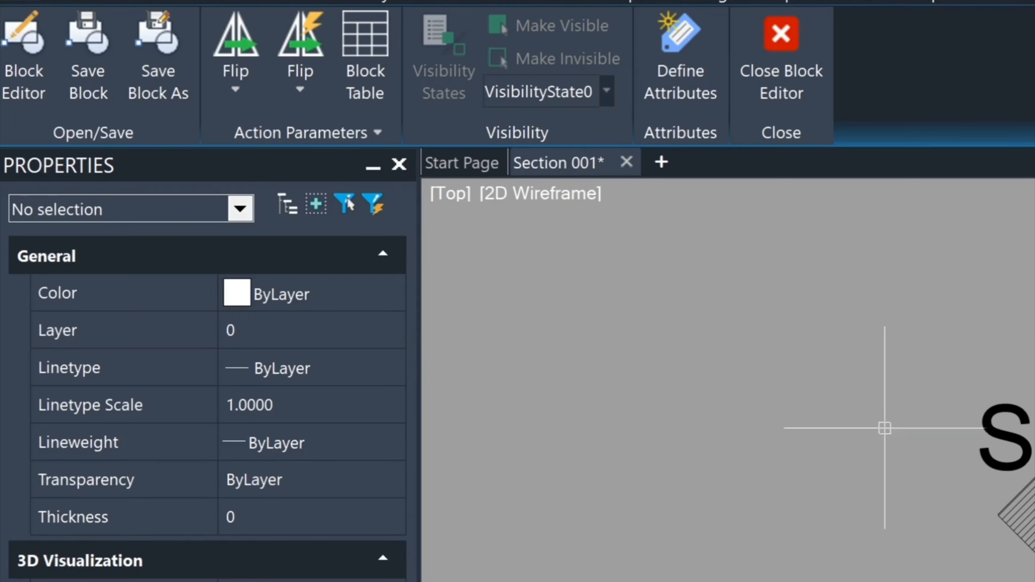
Frame the whole section bubble, from its circle down to the tail's arrowhead, in the block editor view.
type("p")
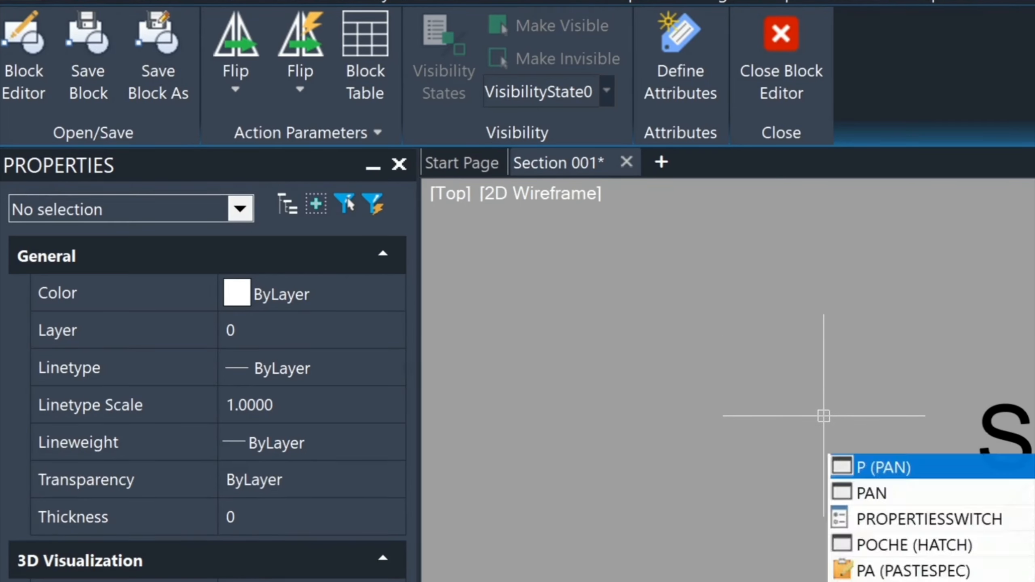
key("Return")
mouse_move(897, 452)
left_mouse_down()
mouse_move(645, 384)
mouse_move(432, 379)
left_mouse_up()
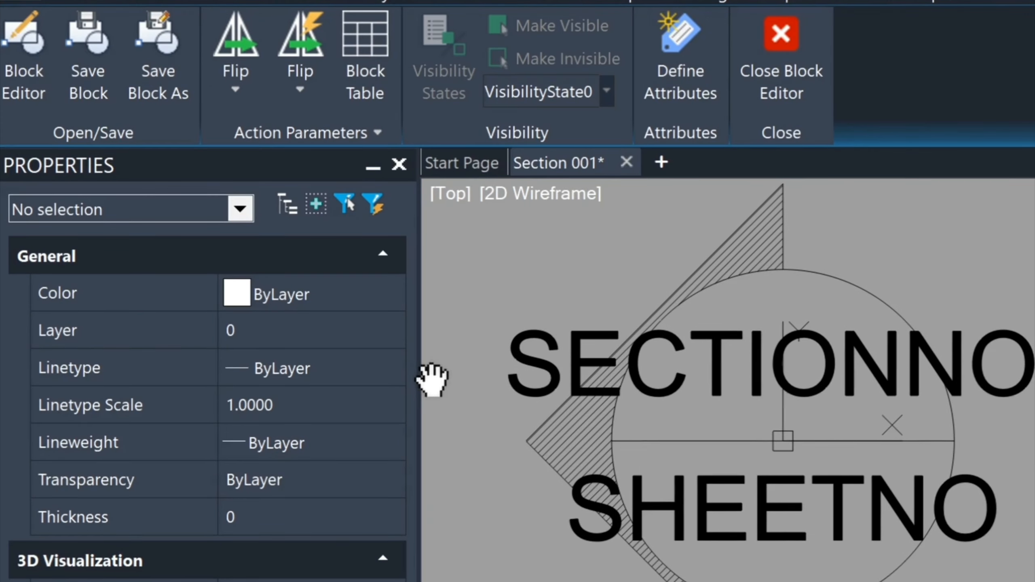
scroll(647, 346, "down", 3)
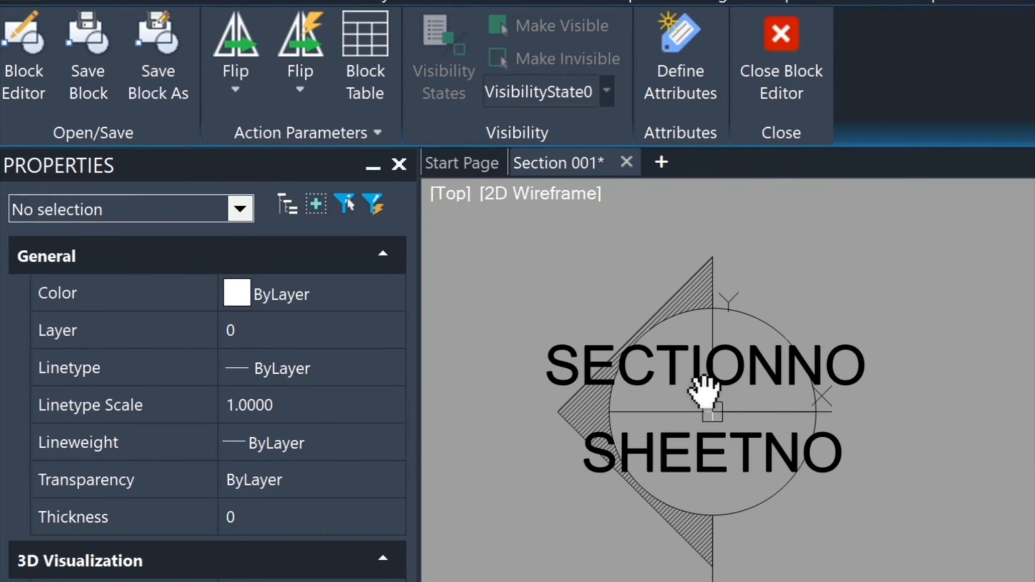
scroll(701, 388, "down", 2)
scroll(706, 393, "up", 2)
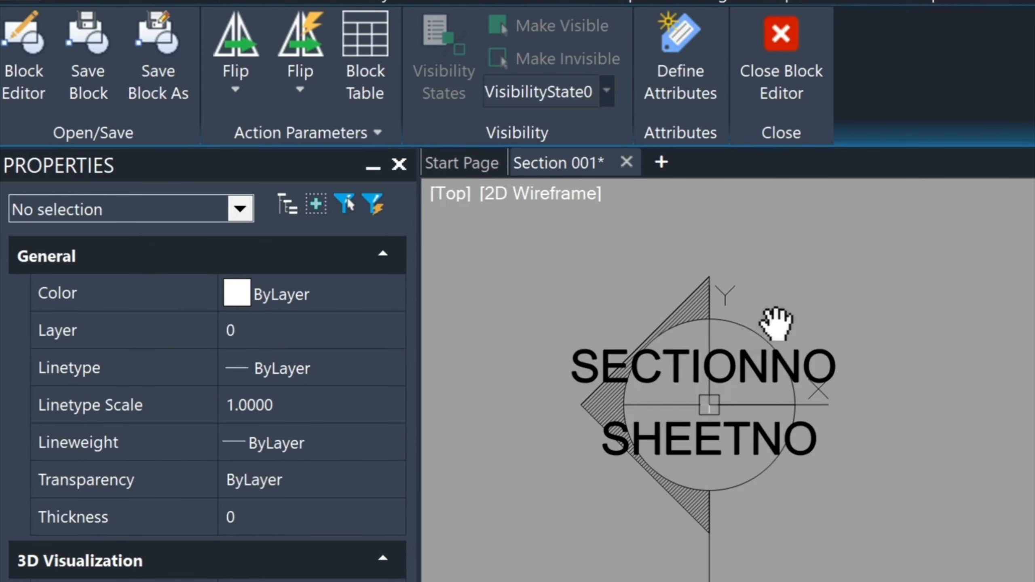
left_click_drag(809, 319, 782, 289)
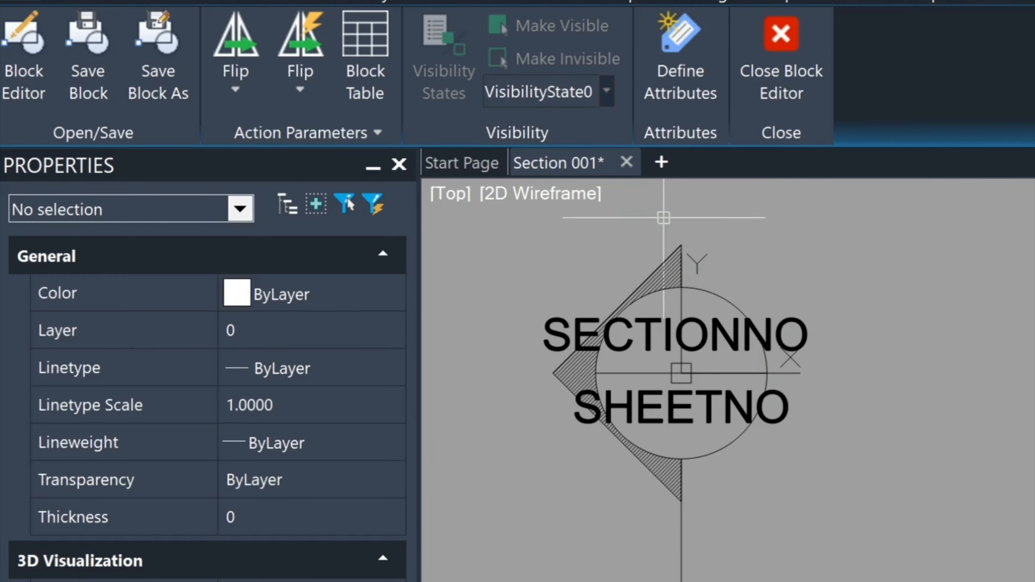
scroll(619, 492, "down", 2)
type("p")
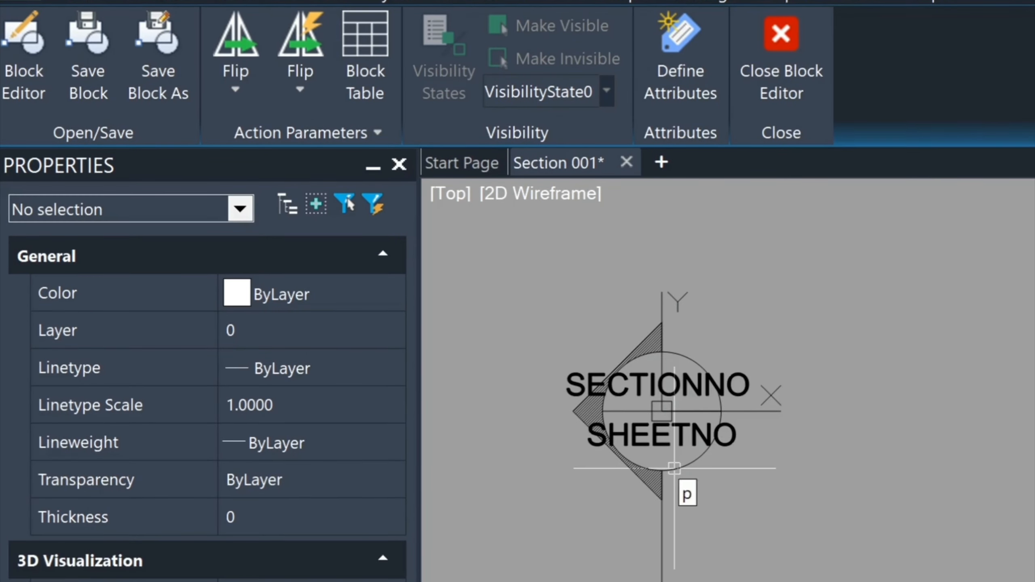
key("Return")
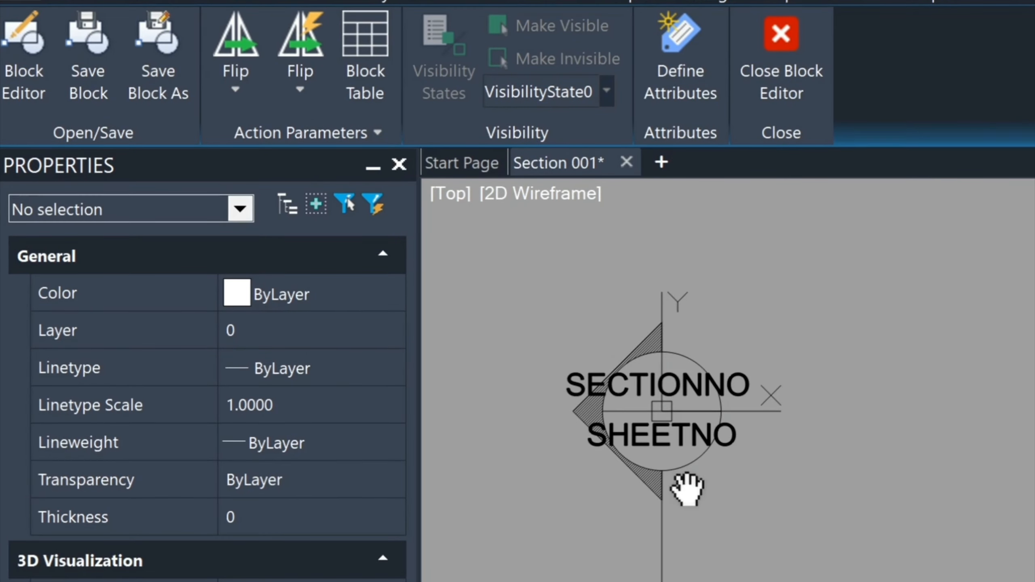
left_click_drag(686, 486, 686, 435)
key("Escape")
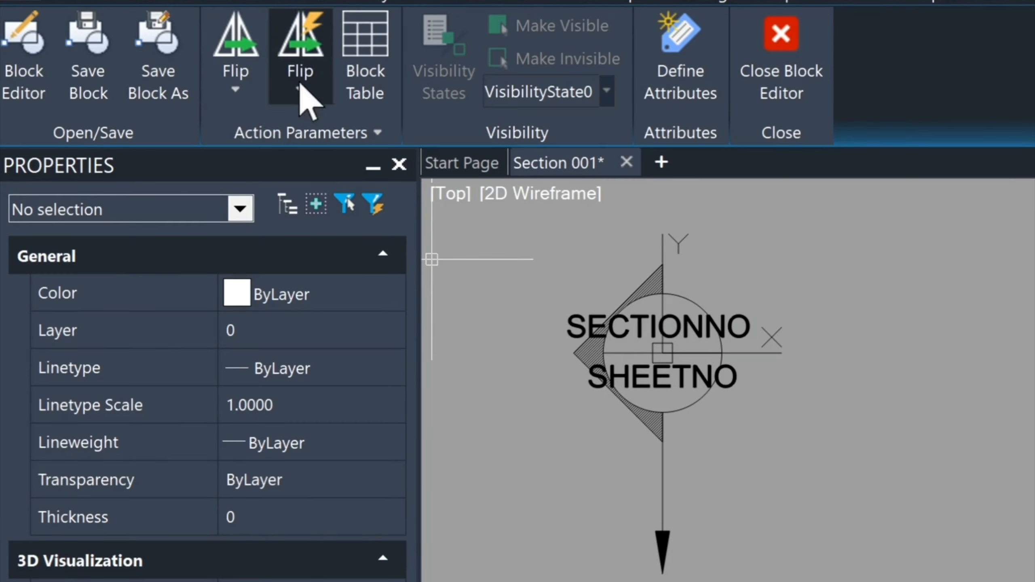
Add a linear parameter from the circle's bottom to the tail's arrow tip, with its label beside the tail and 1 grip.
left_click(235, 88)
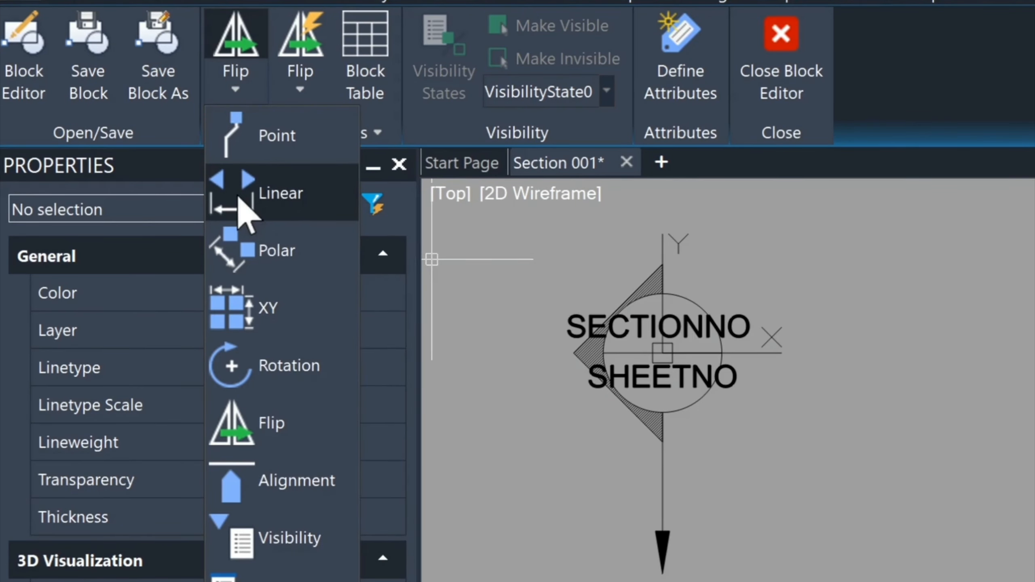
left_click(231, 184)
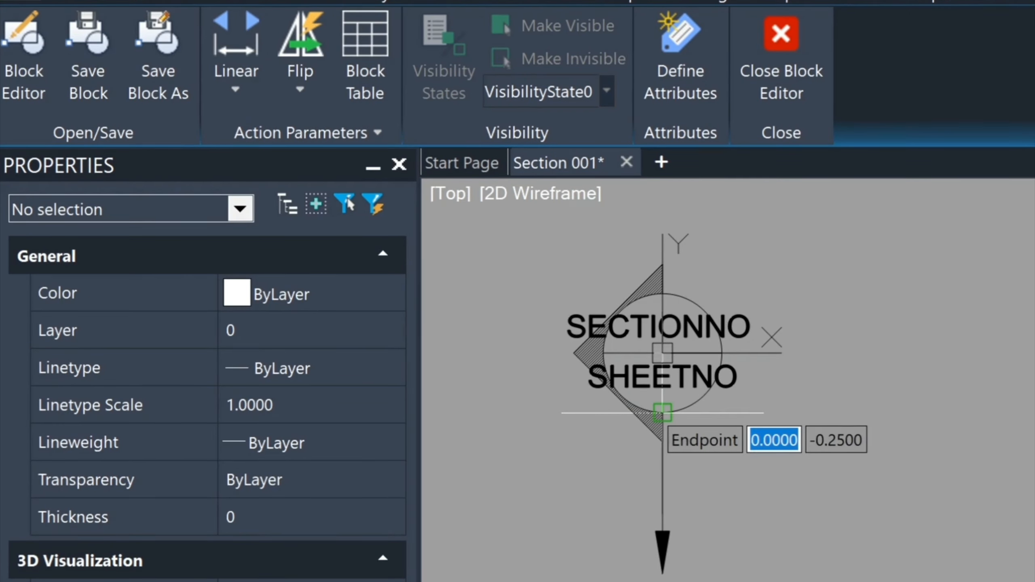
left_click(663, 414)
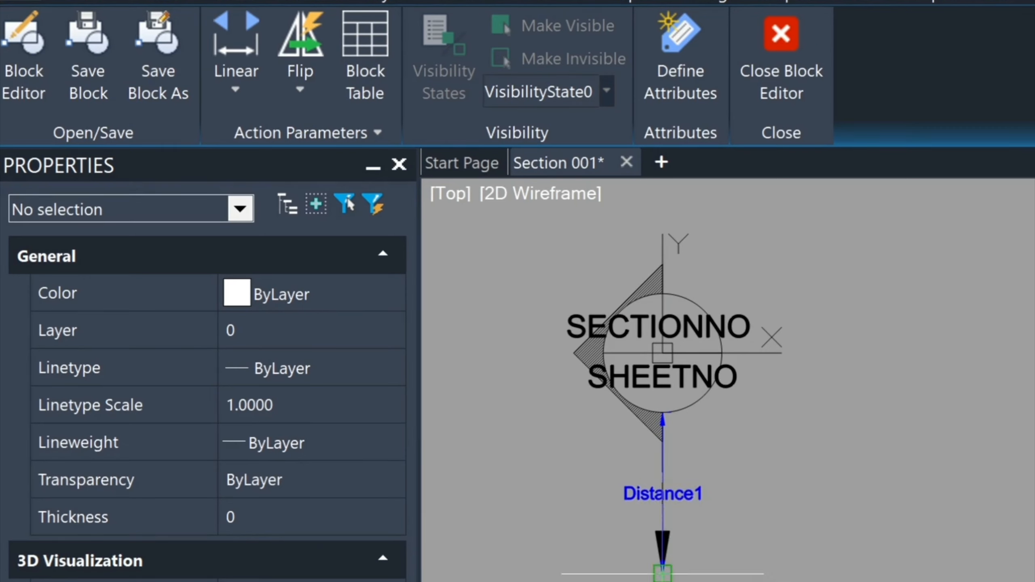
left_click(663, 573)
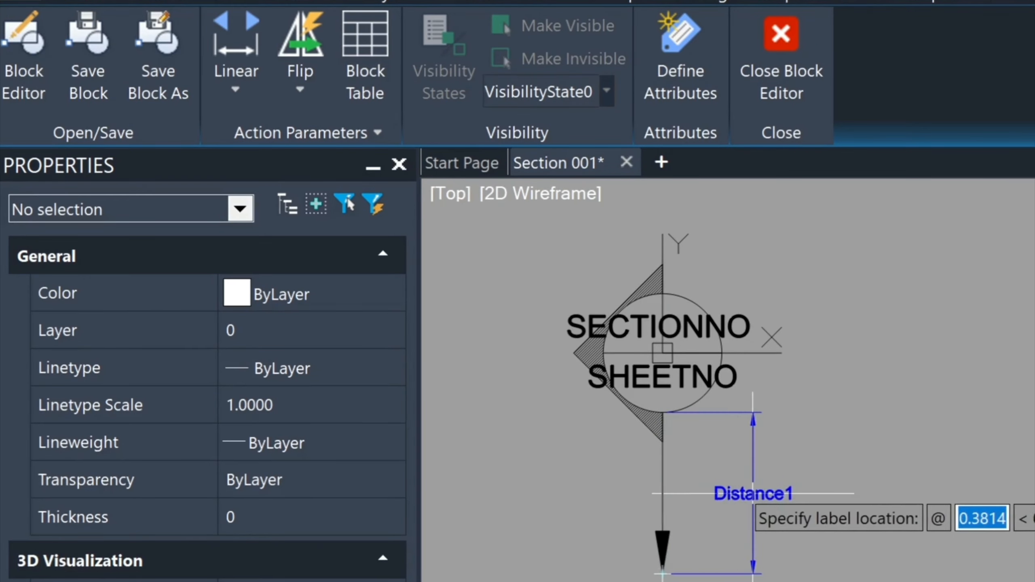
left_click(778, 494)
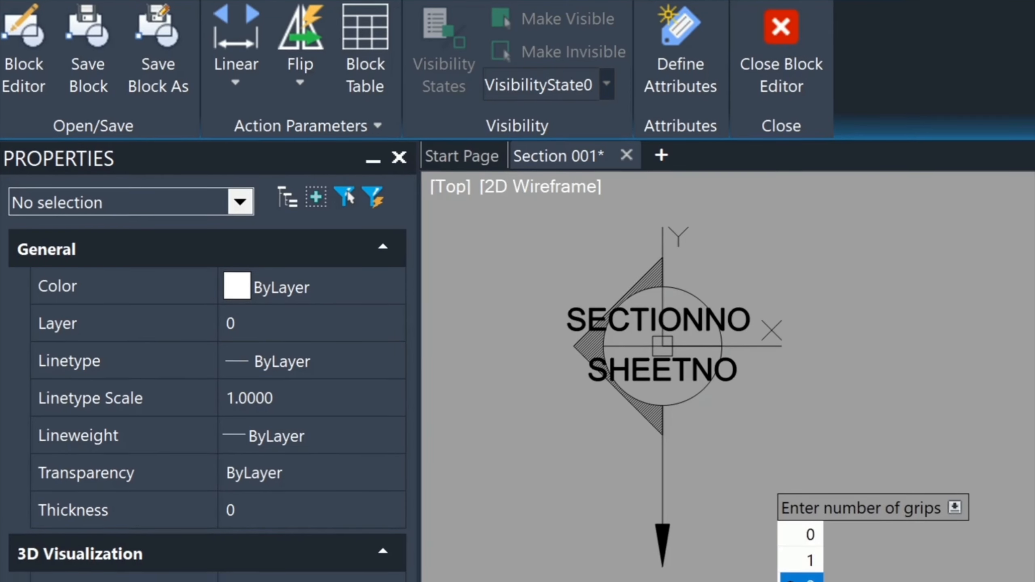
key("Down")
key("Down")
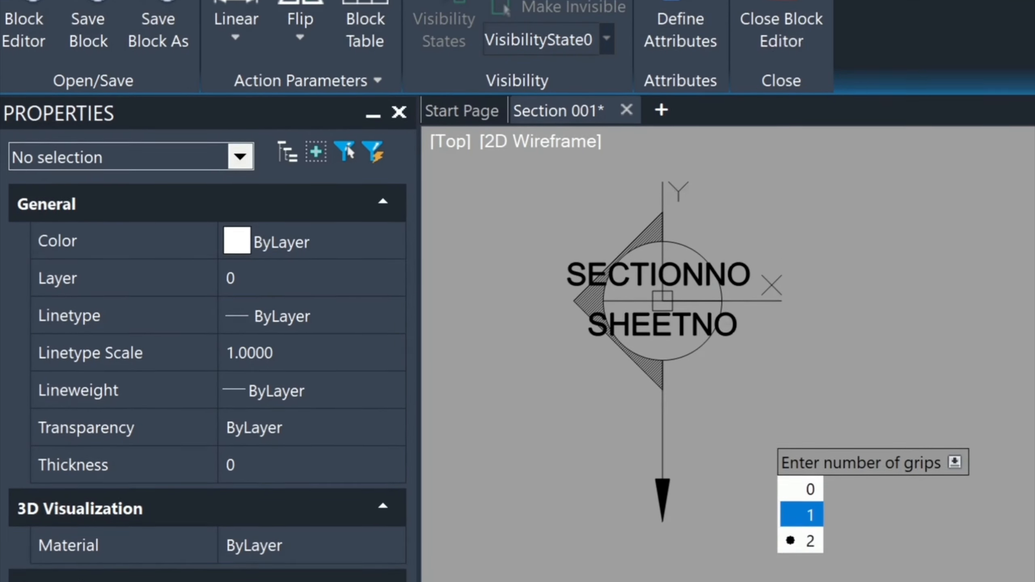
key("Up")
key("Down")
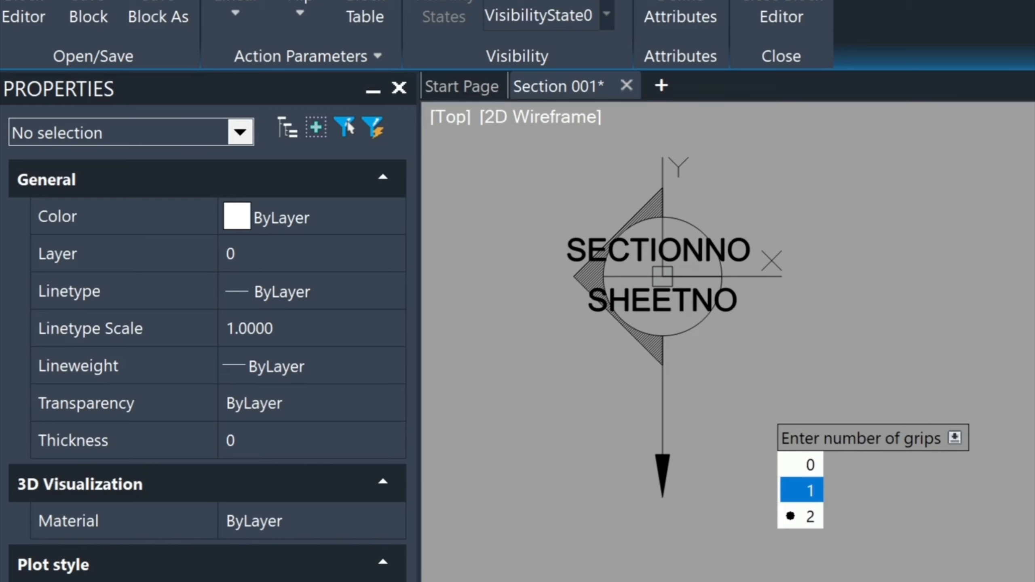
left_click(786, 489)
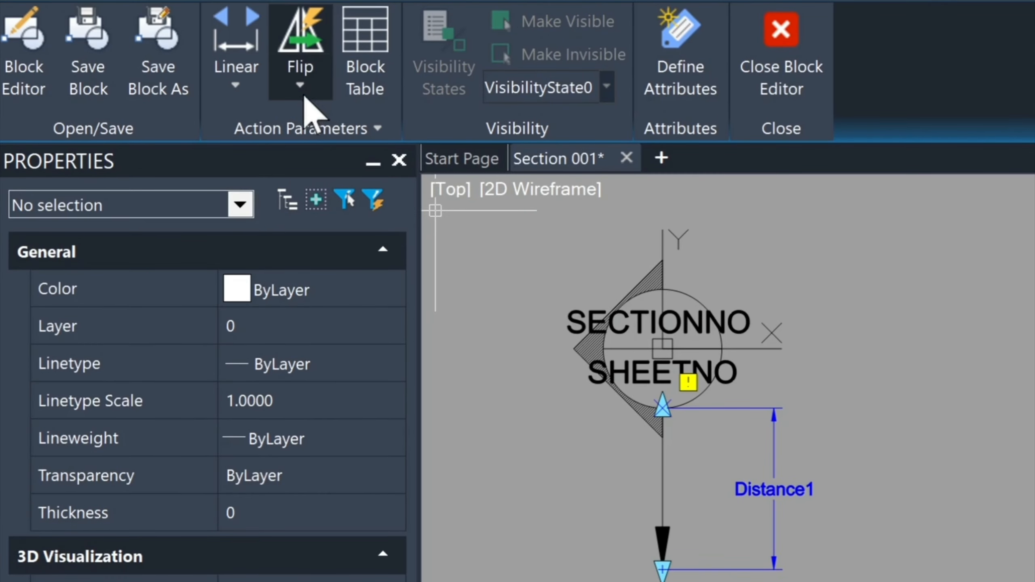
Add a stretch action to the Distance1 parameter's arrow-tip point, framing the lower tail and selecting the tail line and arrowhead.
left_click(300, 85)
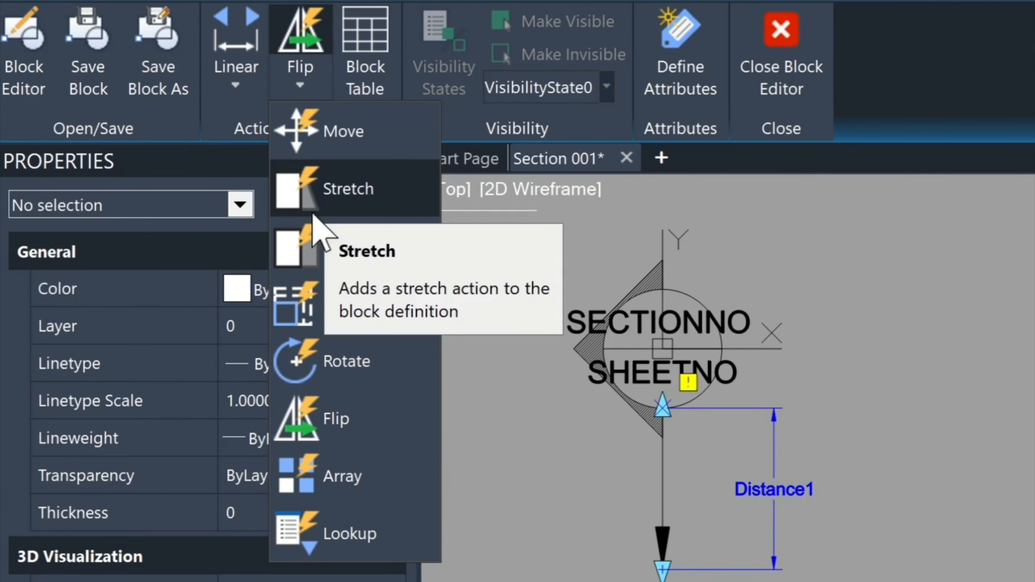
left_click(314, 197)
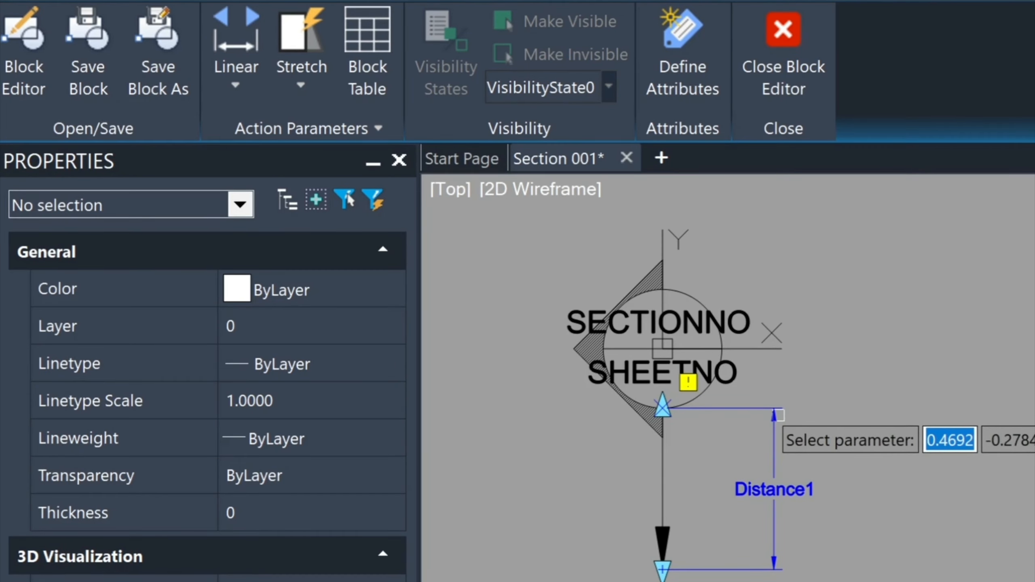
left_click(775, 416)
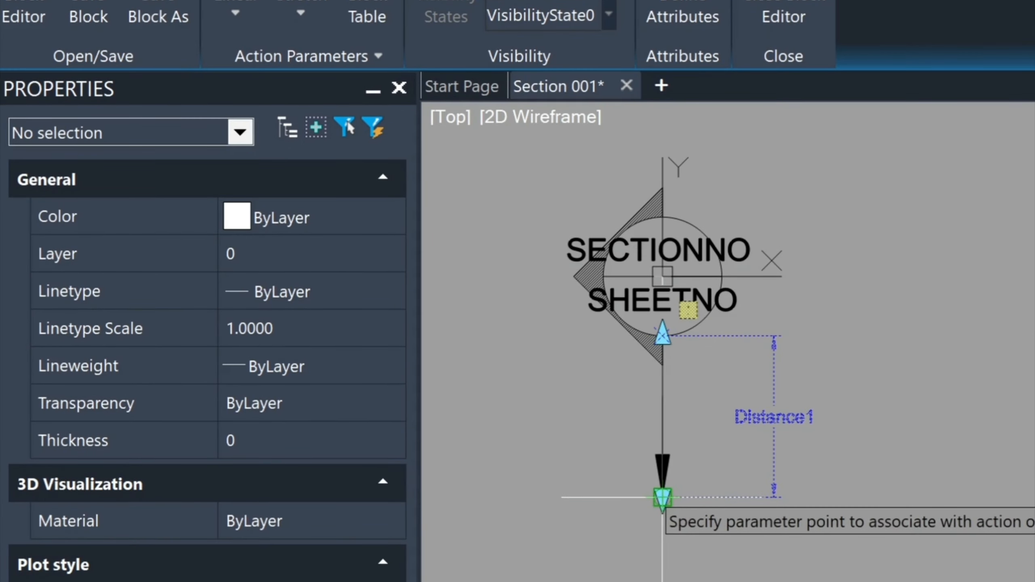
left_click(663, 497)
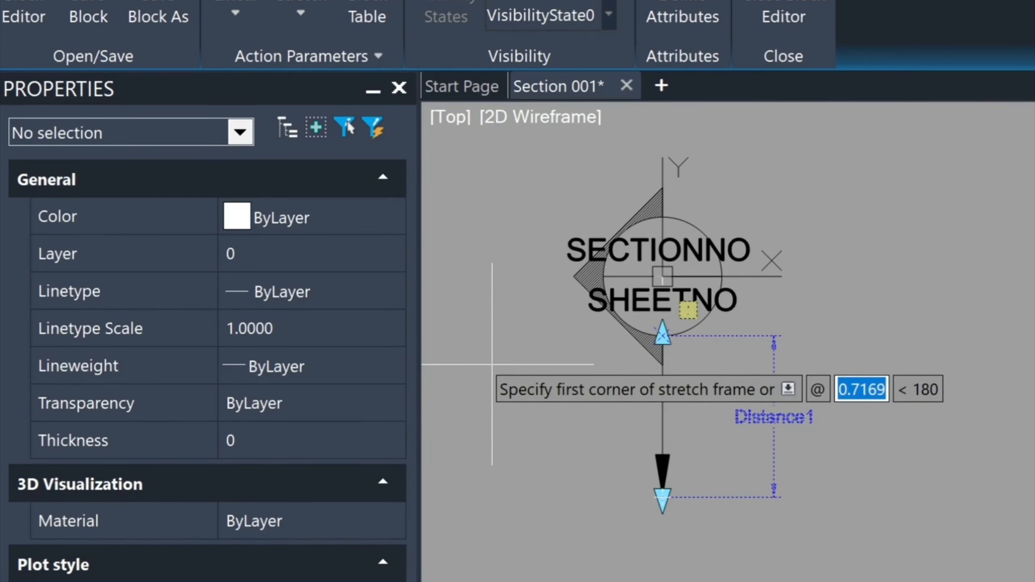
left_click(799, 517)
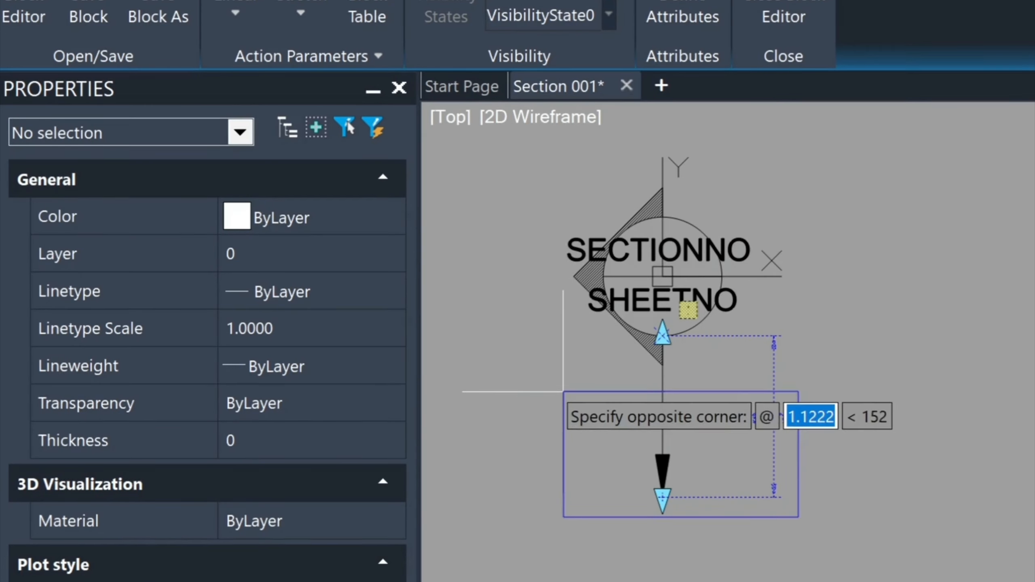
left_click(563, 393)
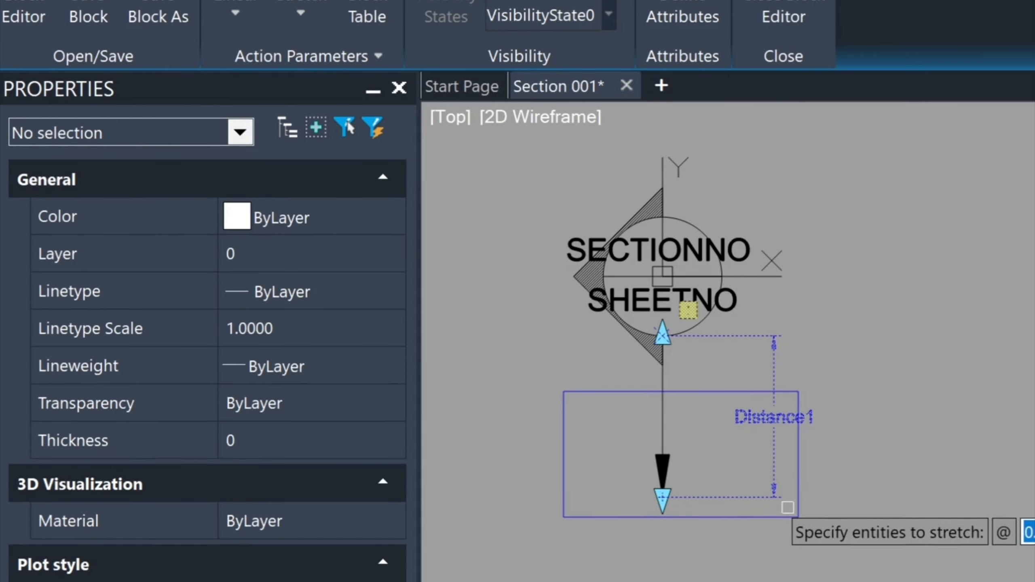
left_click(788, 511)
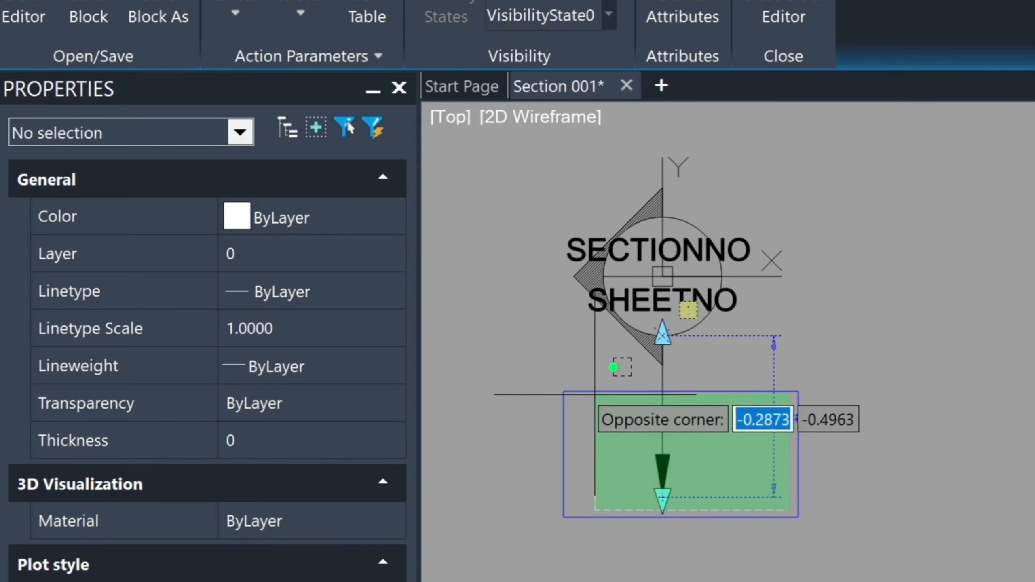
left_click(578, 394)
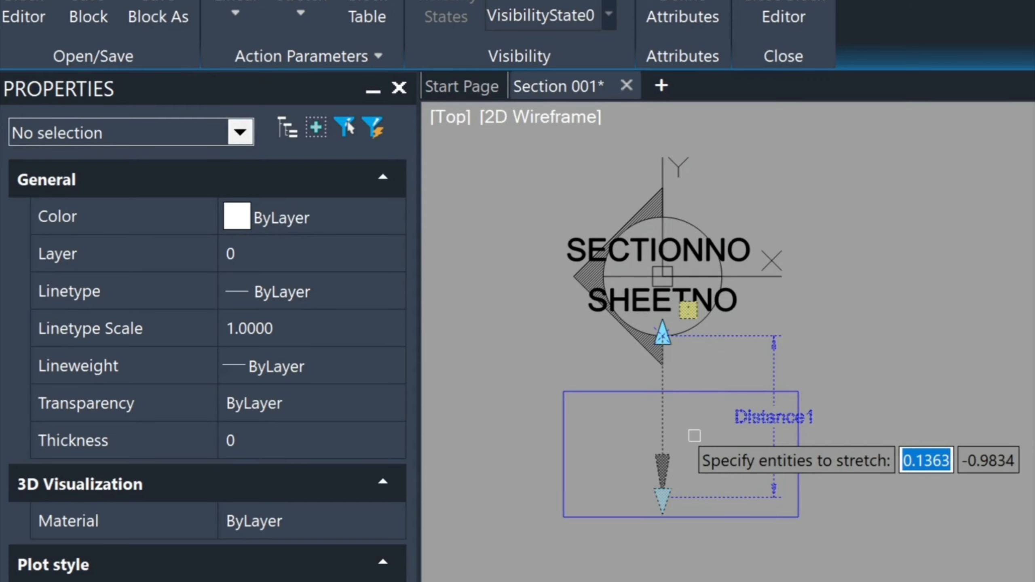
key("Return")
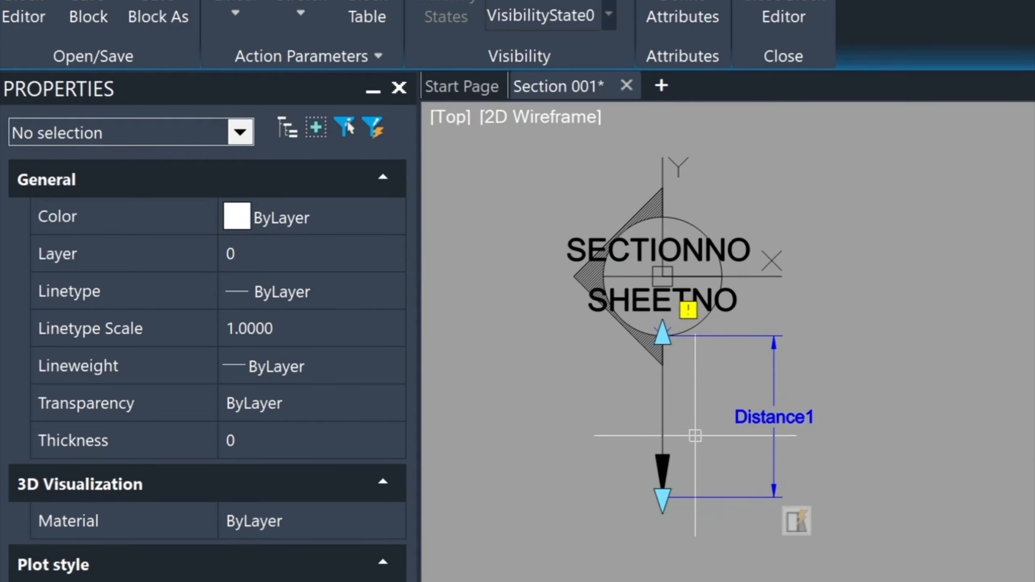
Select the stretch action marker, then close the block editor and save the changes to SectionBubble.
left_click(797, 523)
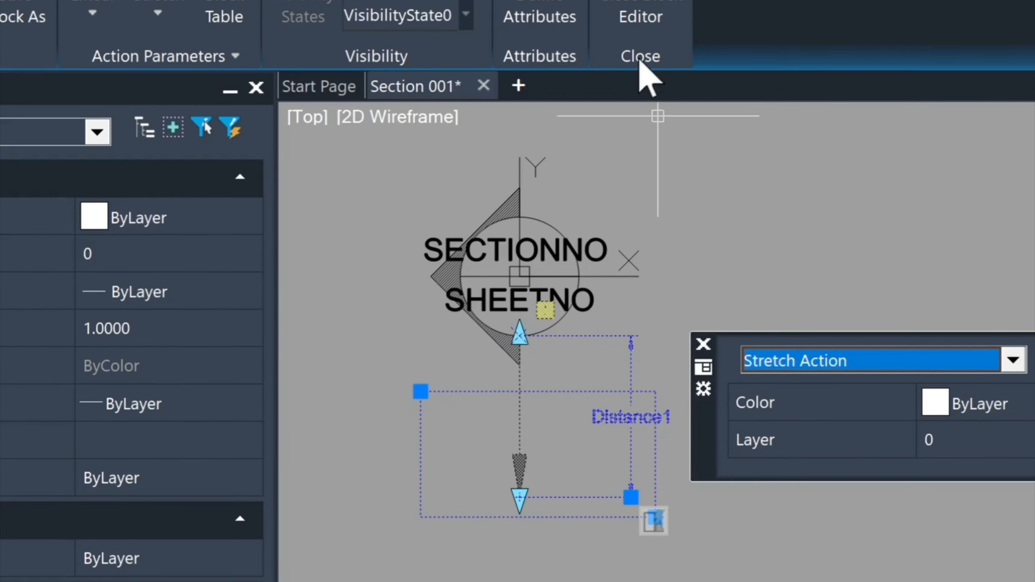
left_click(641, 16)
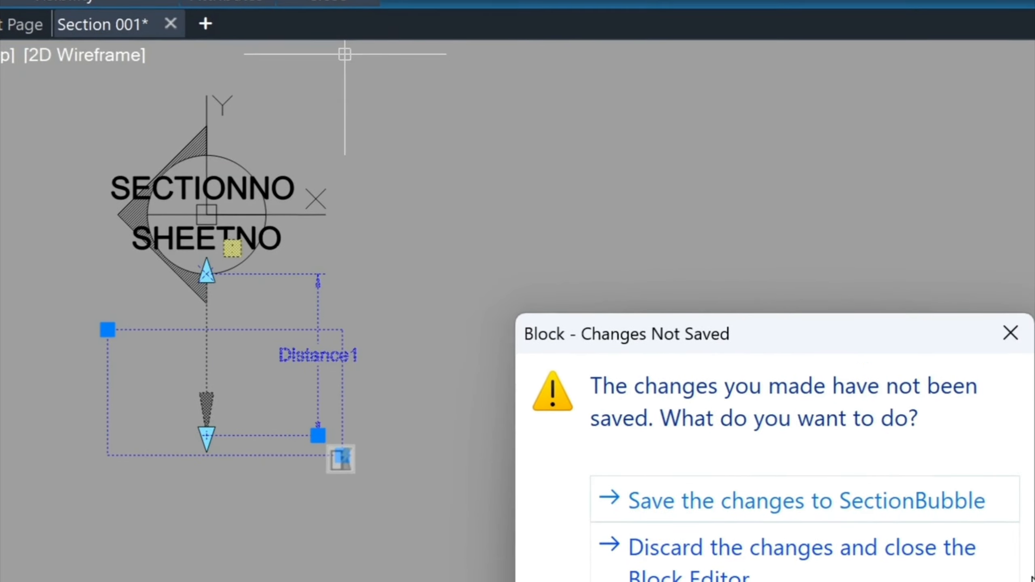
left_click(870, 503)
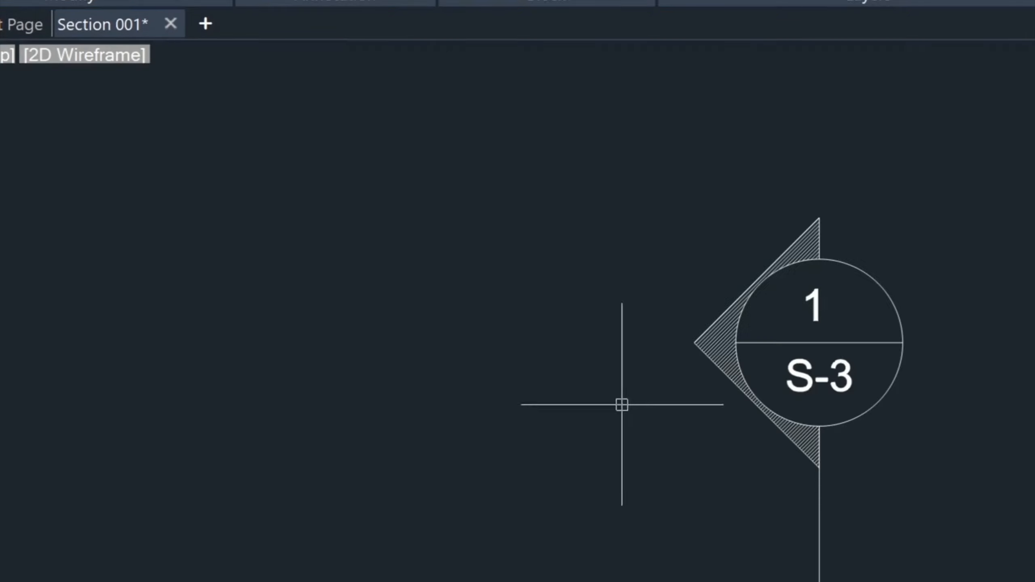
Test the section bubble's tail grip by shortening the tail to about 0.5, then stretching it well beyond its original length.
scroll(453, 327, "down", 1)
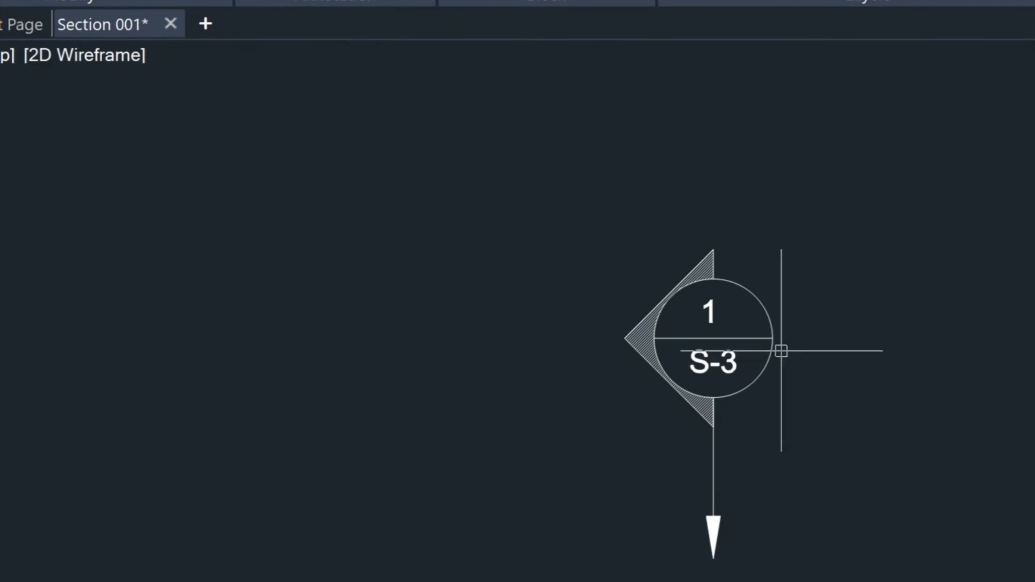
middle_click_drag(744, 274, 555, 172)
left_click(547, 184)
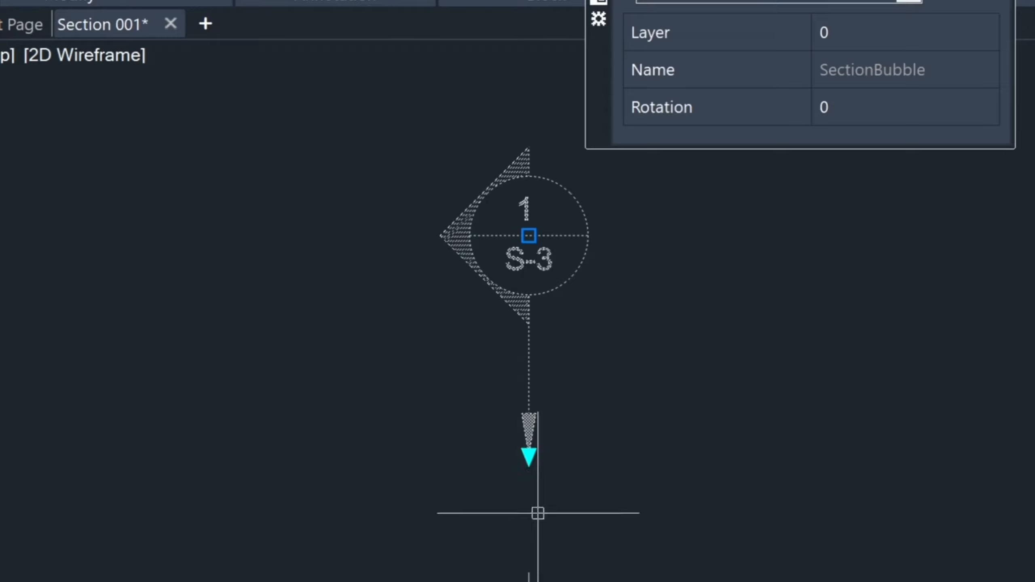
left_click(528, 455)
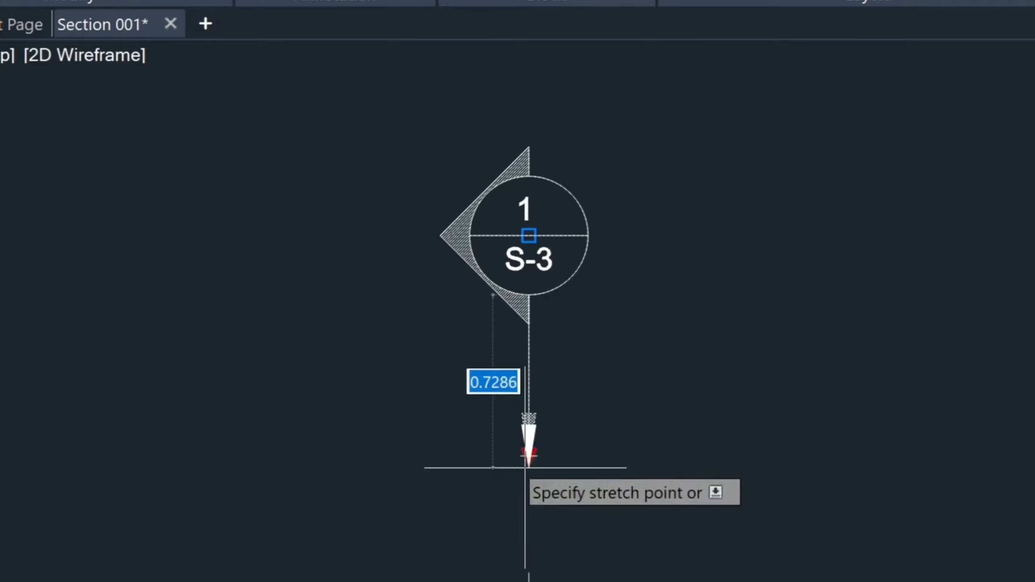
left_click(530, 370)
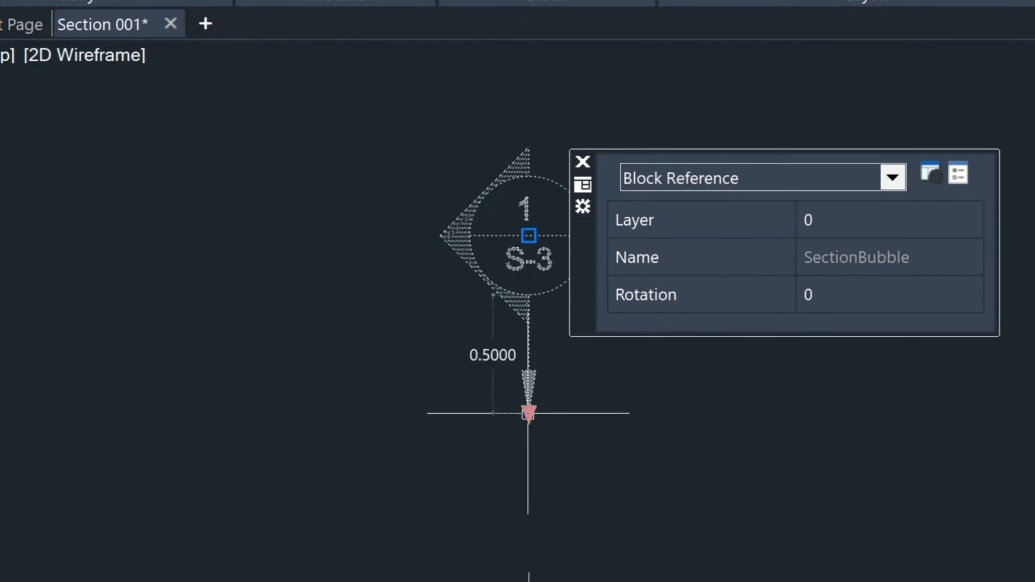
left_click(528, 413)
left_click(529, 511)
key("Escape")
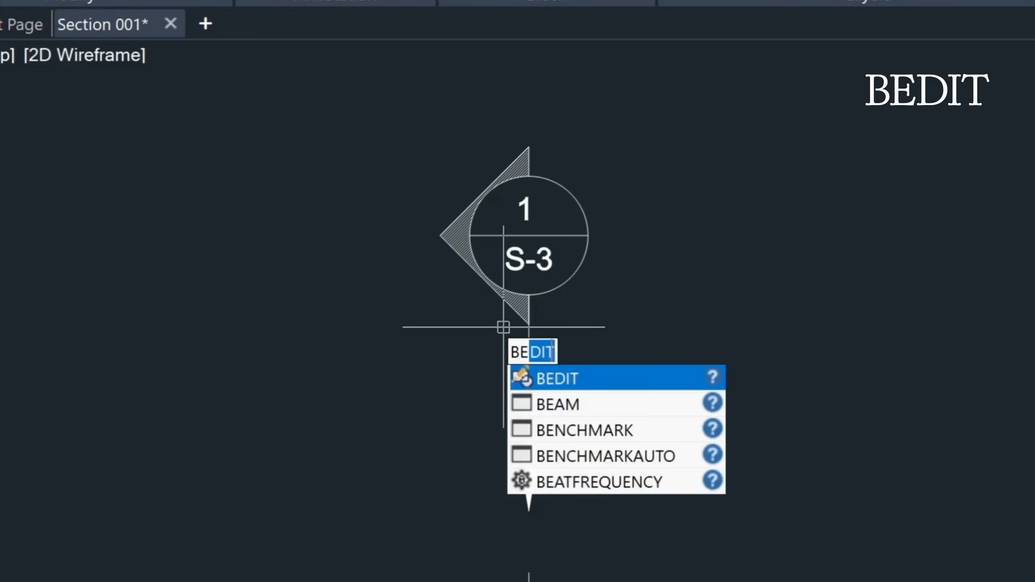
Open the SectionBubble block definition for editing in the block editor.
key("Return")
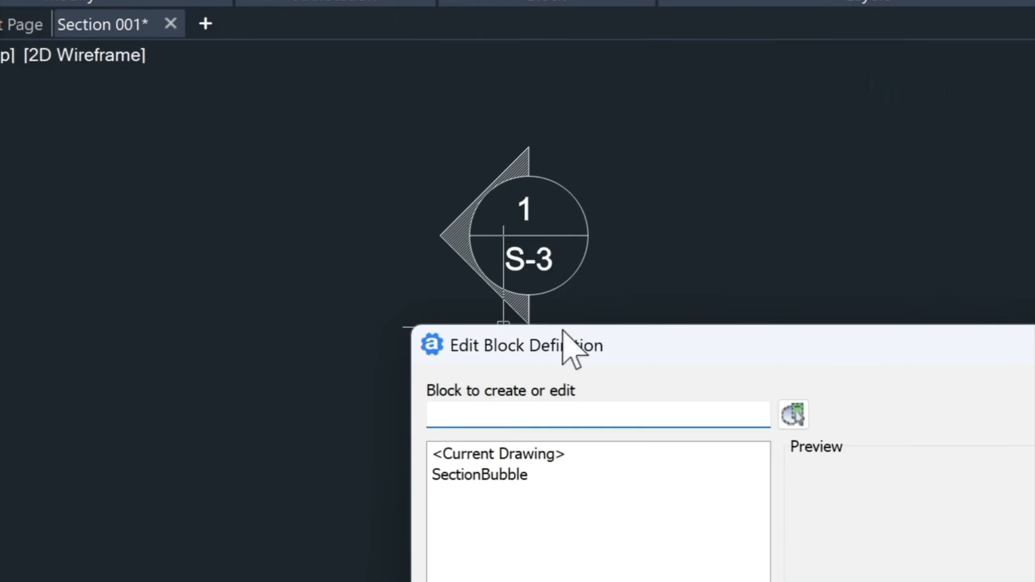
left_click(516, 474)
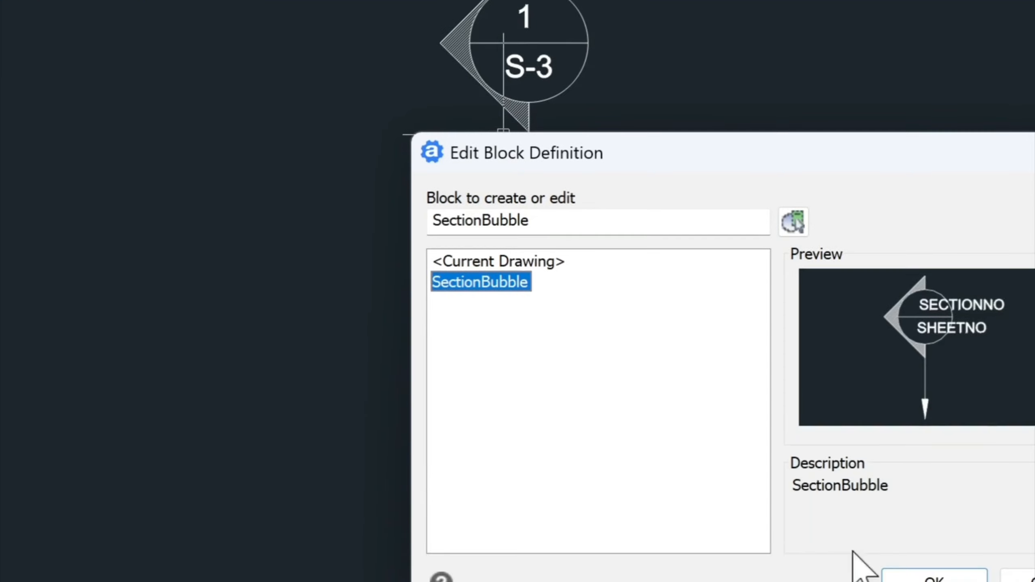
left_click(938, 577)
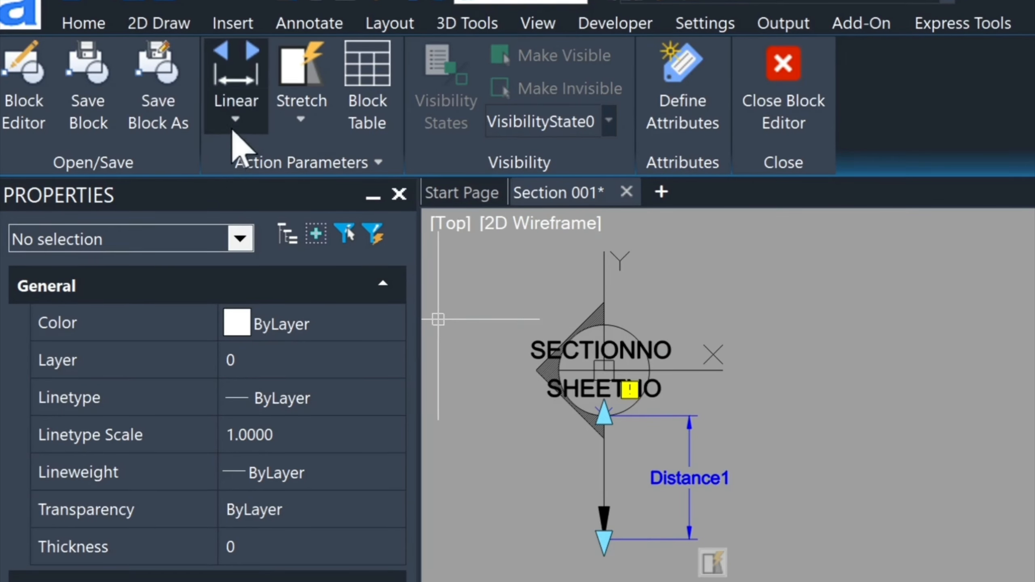
Add a rotation parameter centred on the bubble's circle, with a radius beyond the hatched pointer, default angle along the X axis, and 1 grip.
left_click(236, 119)
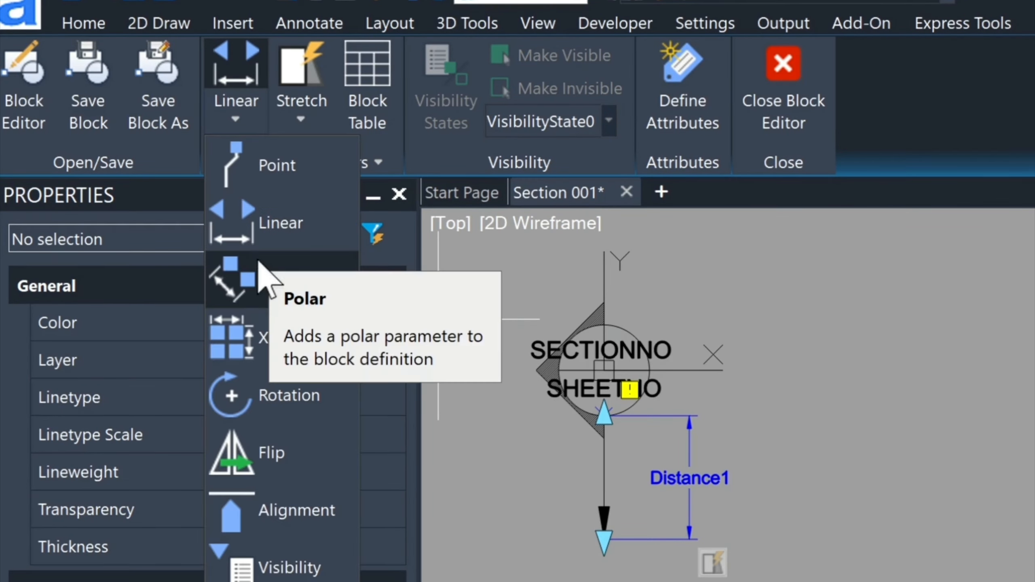
left_click(254, 392)
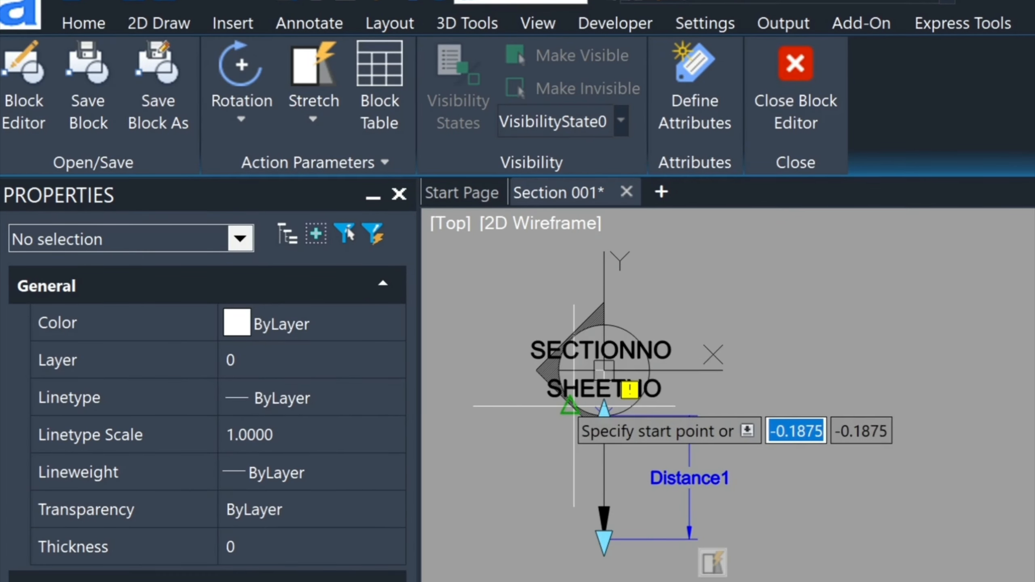
left_click(604, 370)
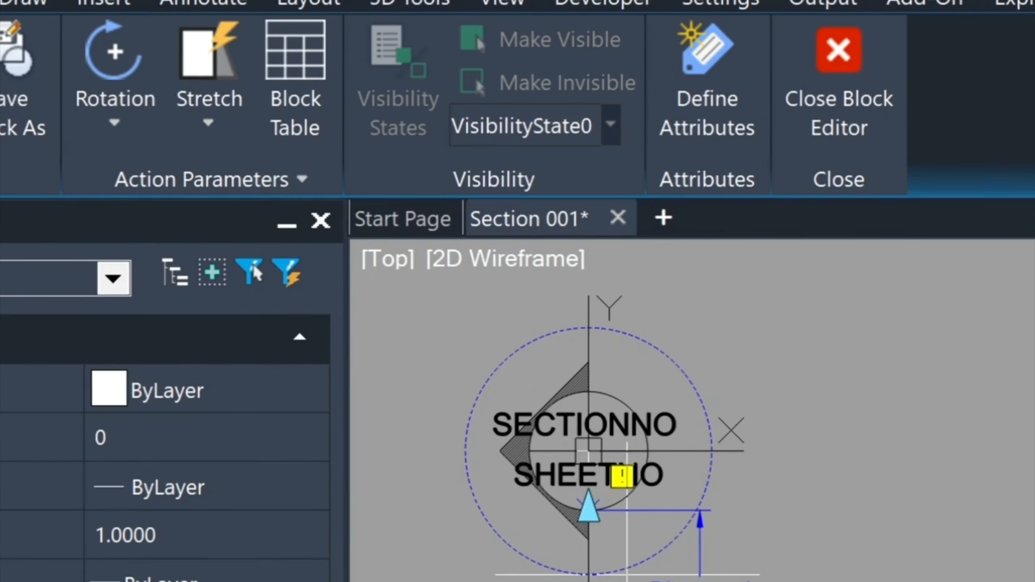
left_click(627, 575)
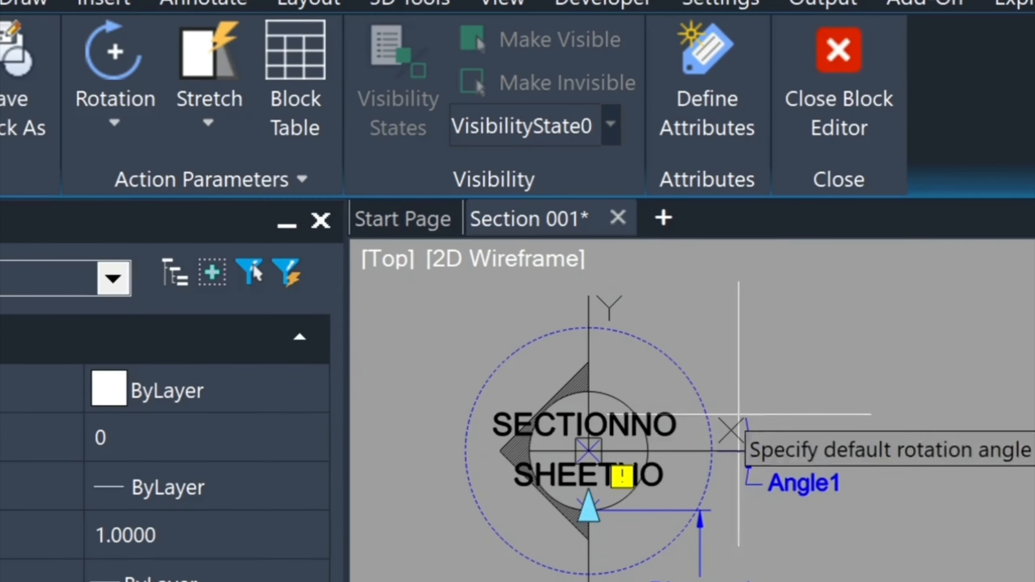
left_click(745, 423)
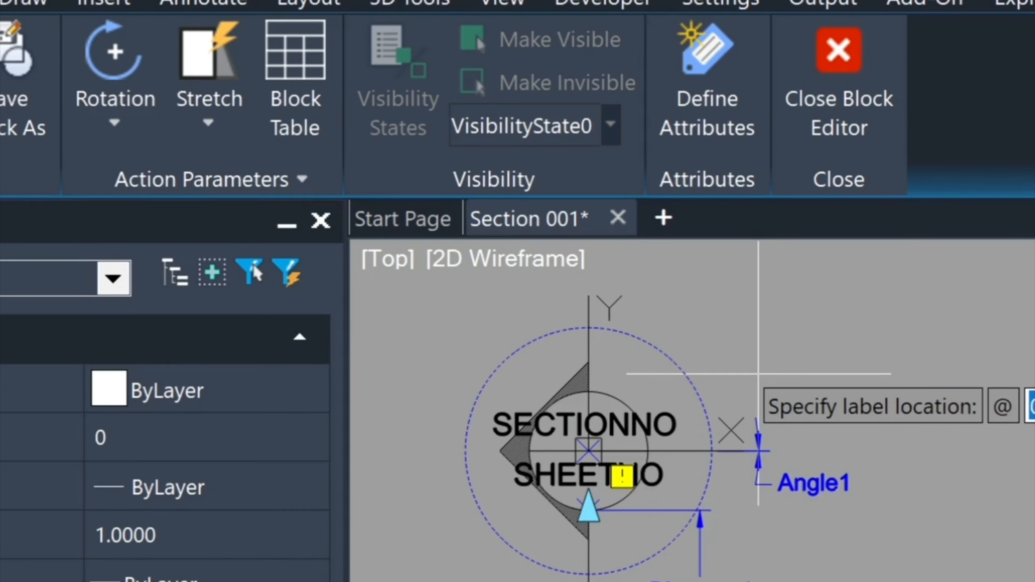
left_click(754, 373)
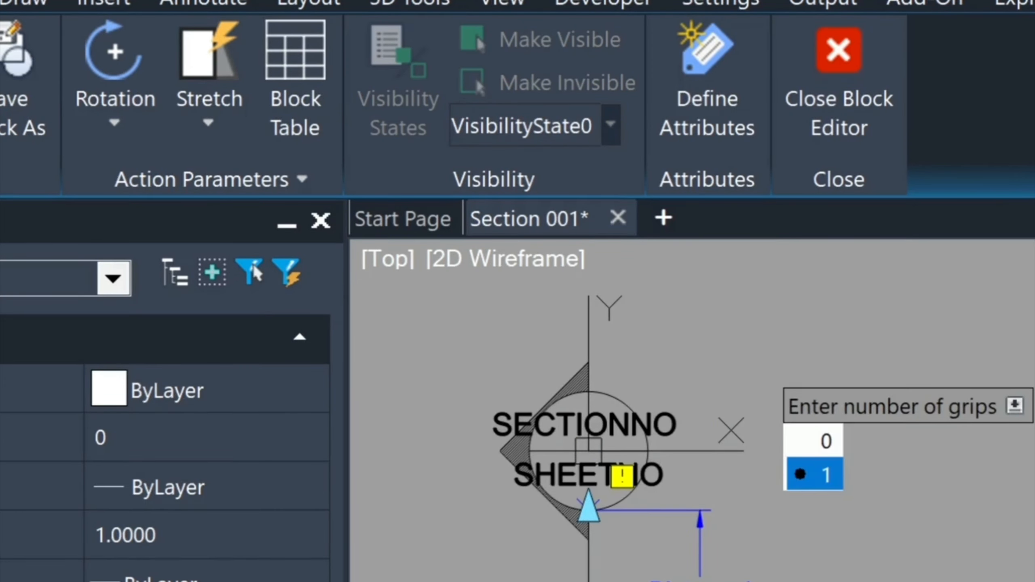
key("Up")
key("Down")
key("Return")
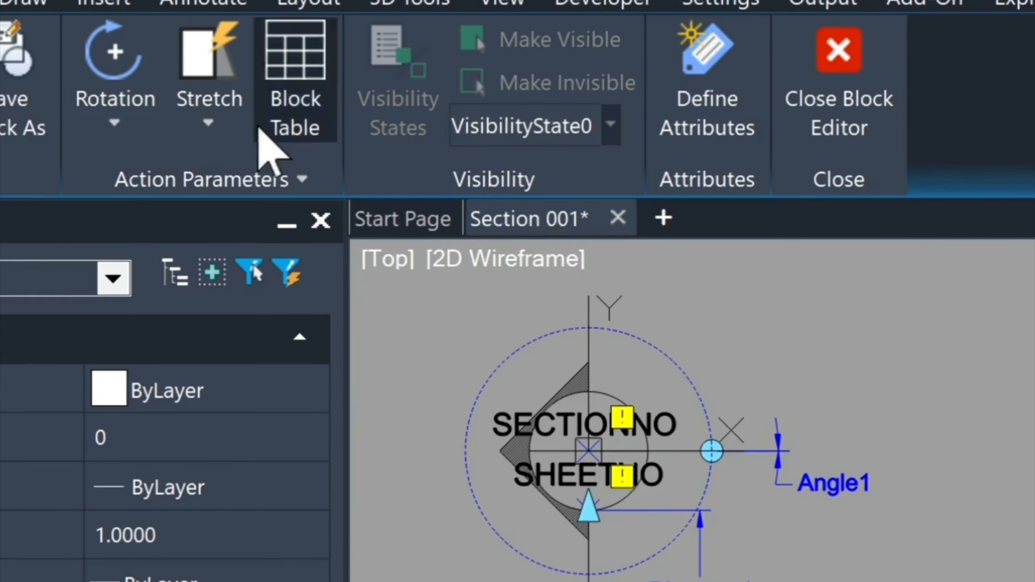
Add a rotate action to the Angle1 parameter, selecting the hatched pointer around the circle as its selection set.
left_click(205, 116)
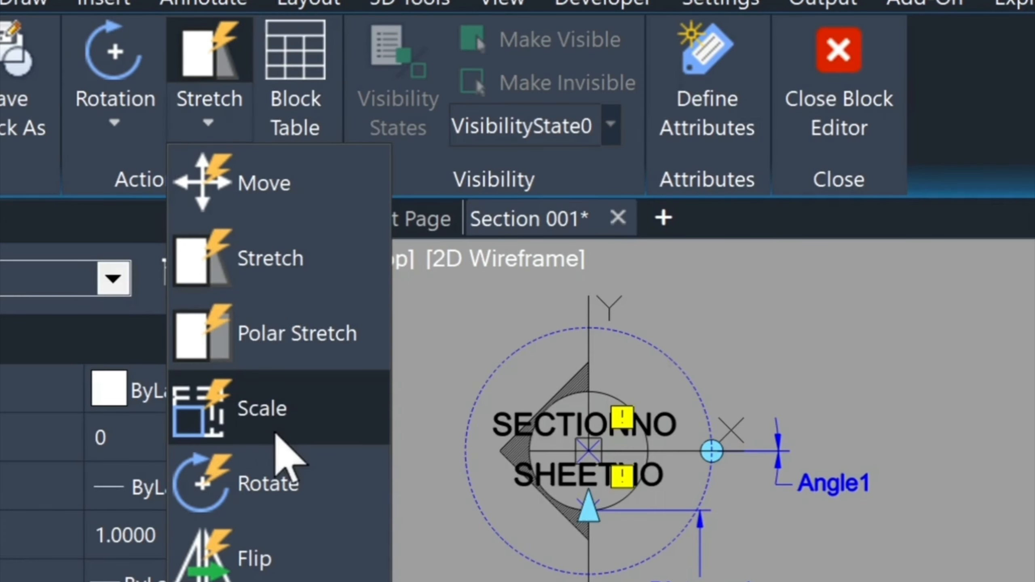
left_click(243, 486)
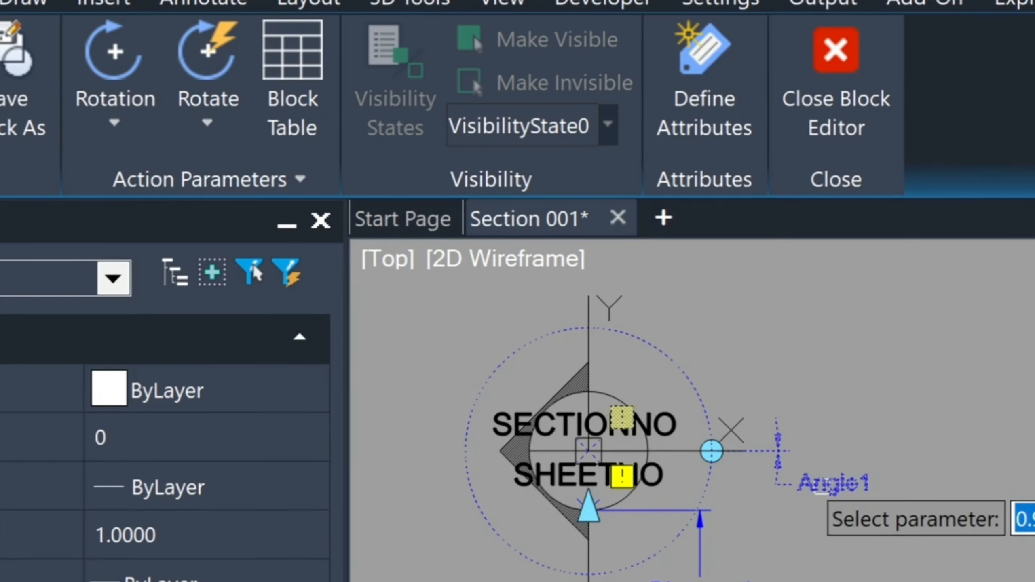
left_click(822, 488)
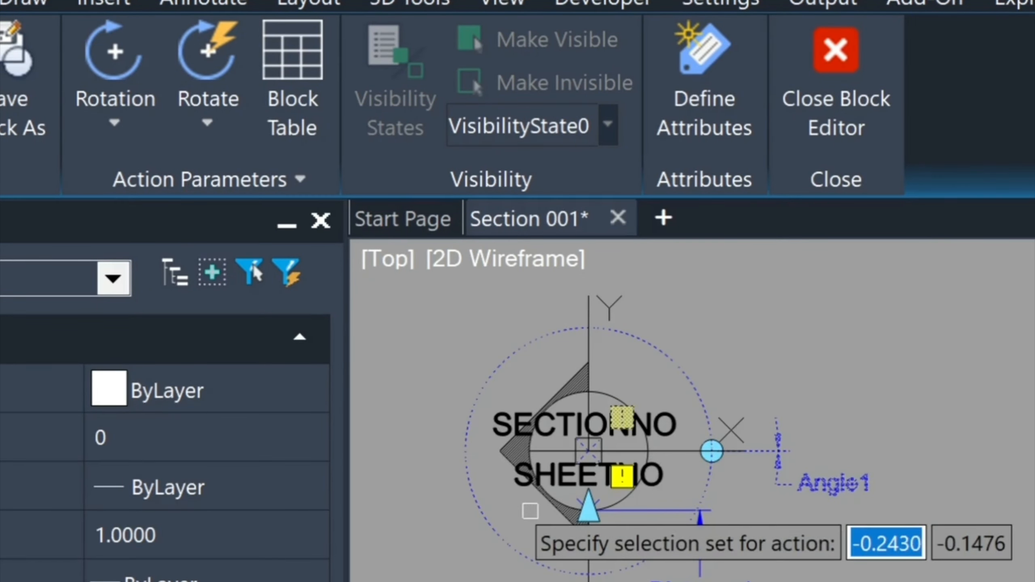
left_click(522, 458)
left_click(486, 443)
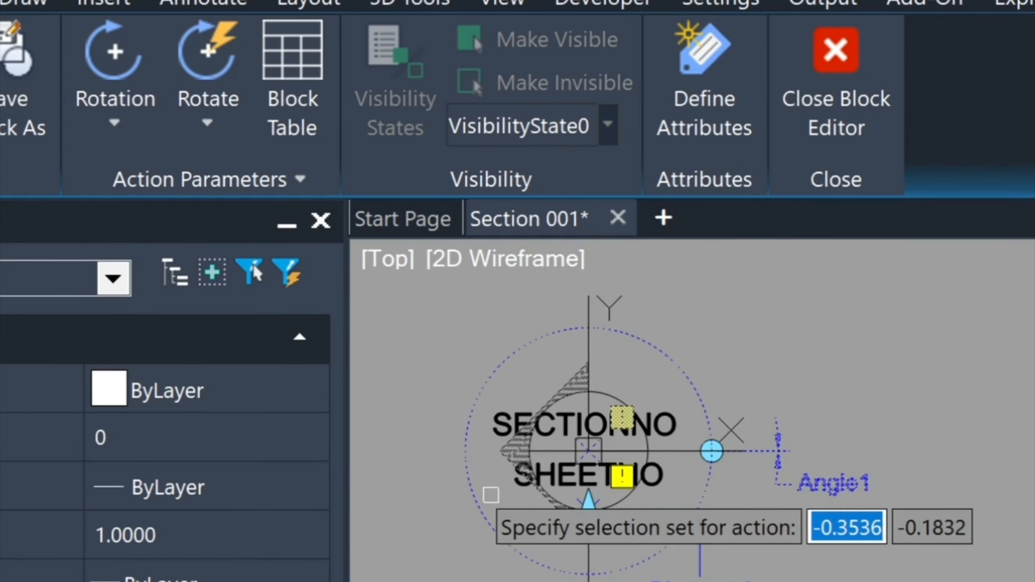
key("Return")
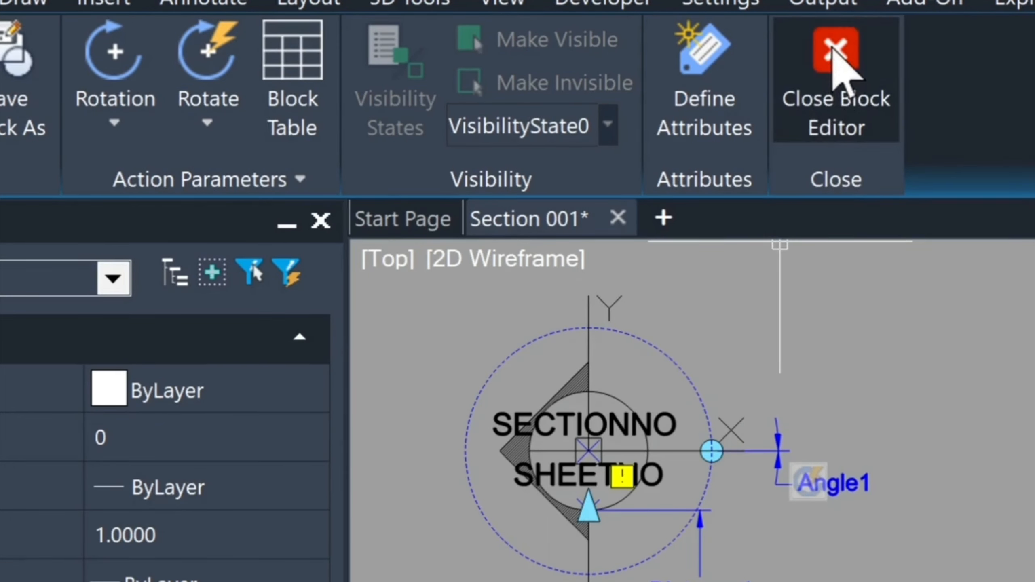
Close the block editor with the changes saved to SectionBubble, and turn the bubble's hatched pointer downward using its rotation grip.
left_click(833, 43)
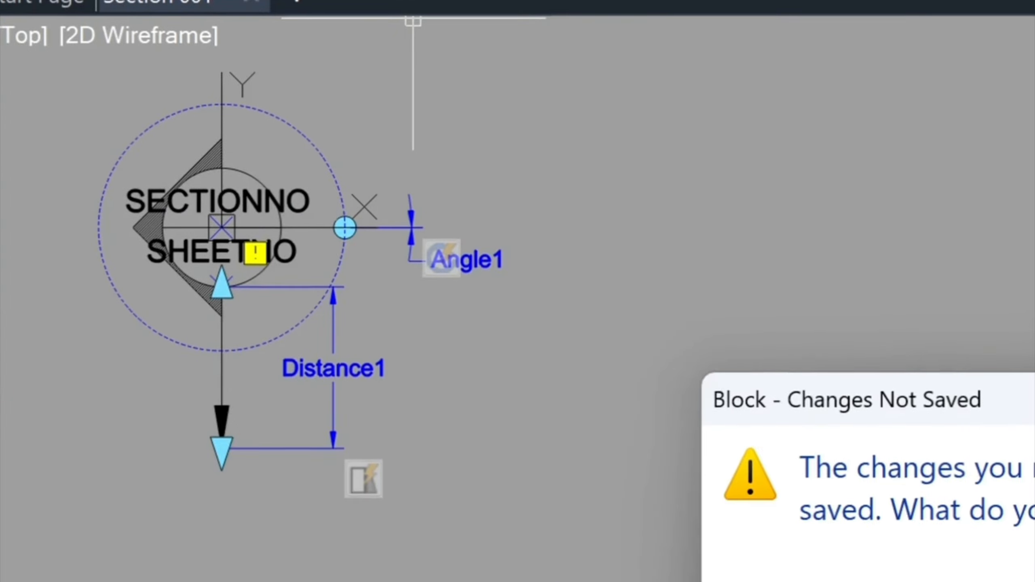
left_click(814, 581)
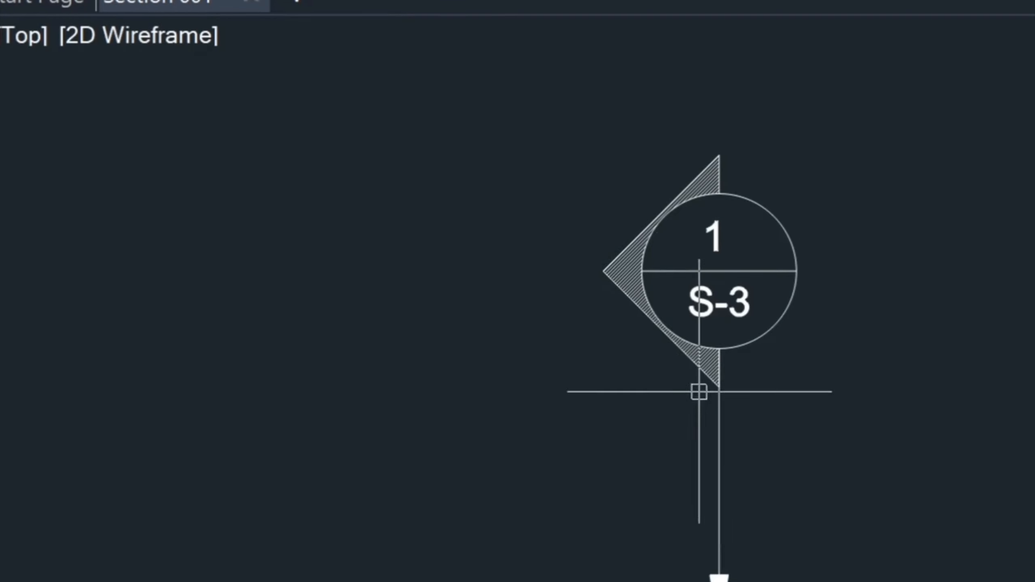
type("p")
mouse_move(829, 306)
left_mouse_down()
mouse_move(529, 322)
mouse_move(485, 338)
left_mouse_up()
scroll(405, 314, "up", 1)
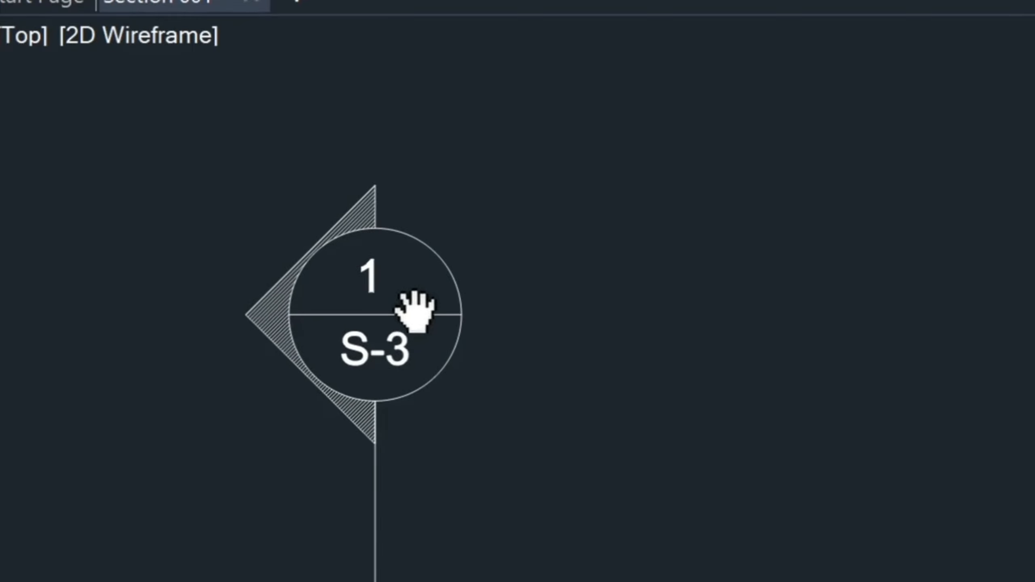
left_click(458, 283)
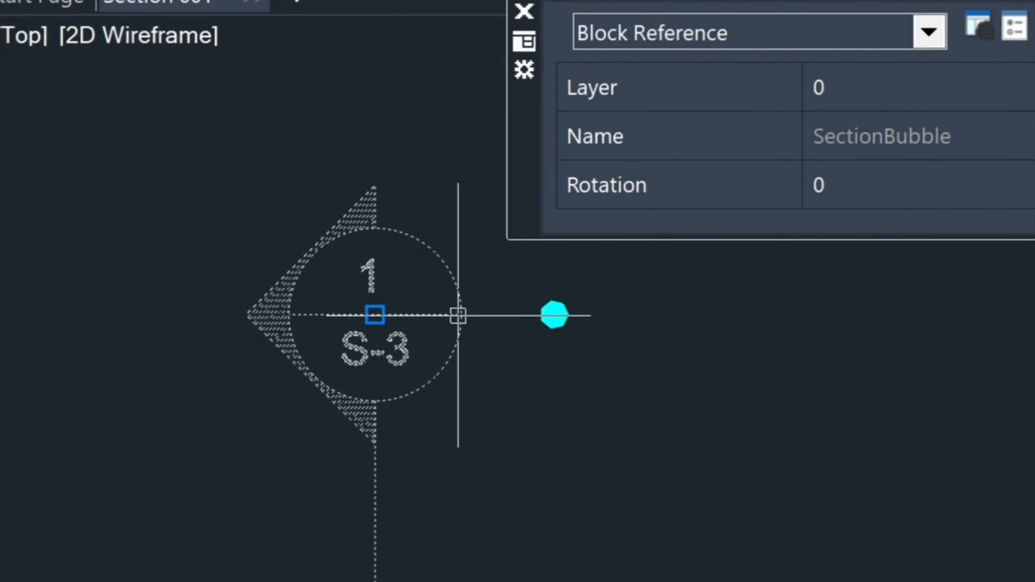
left_click(555, 315)
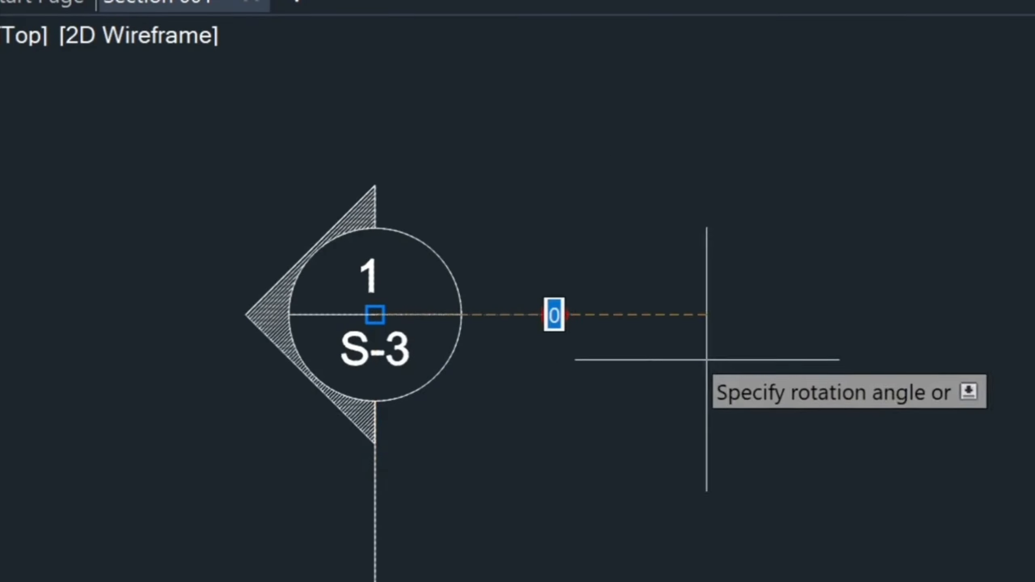
left_click(485, 78)
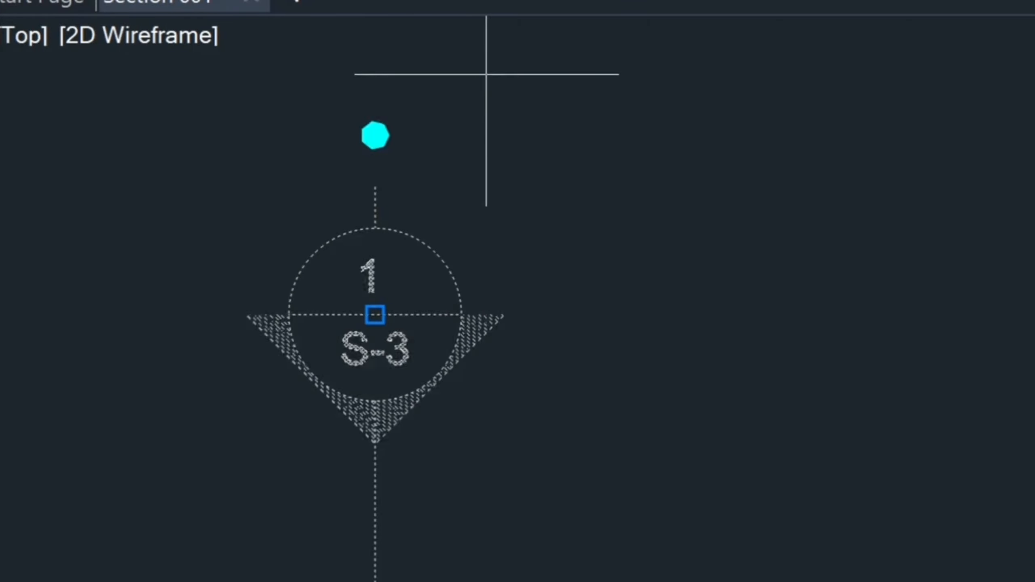
key("Escape")
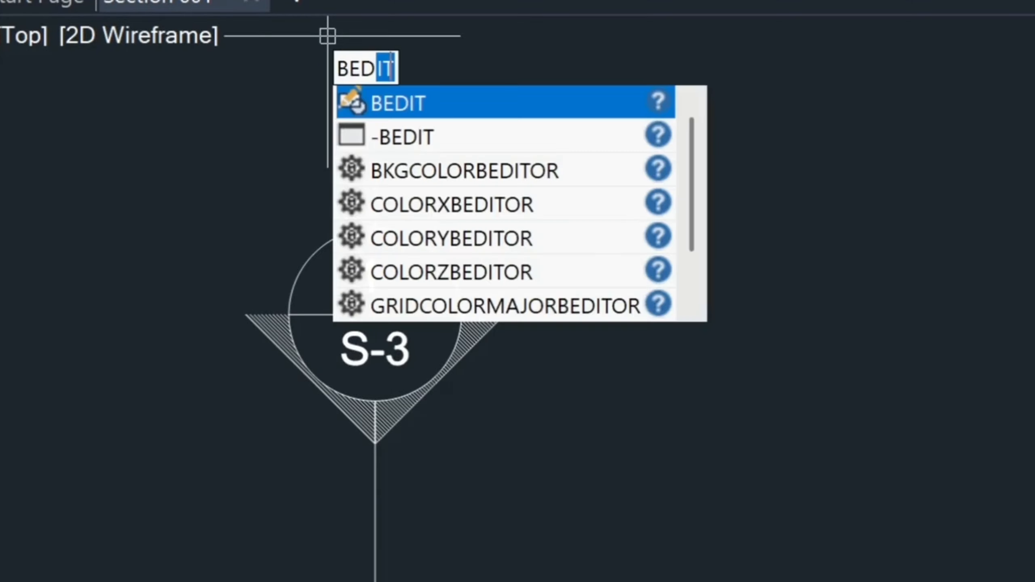
Reopen SectionBubble in the block editor and move the rotate action marker clear of the Angle1 label.
key("Return")
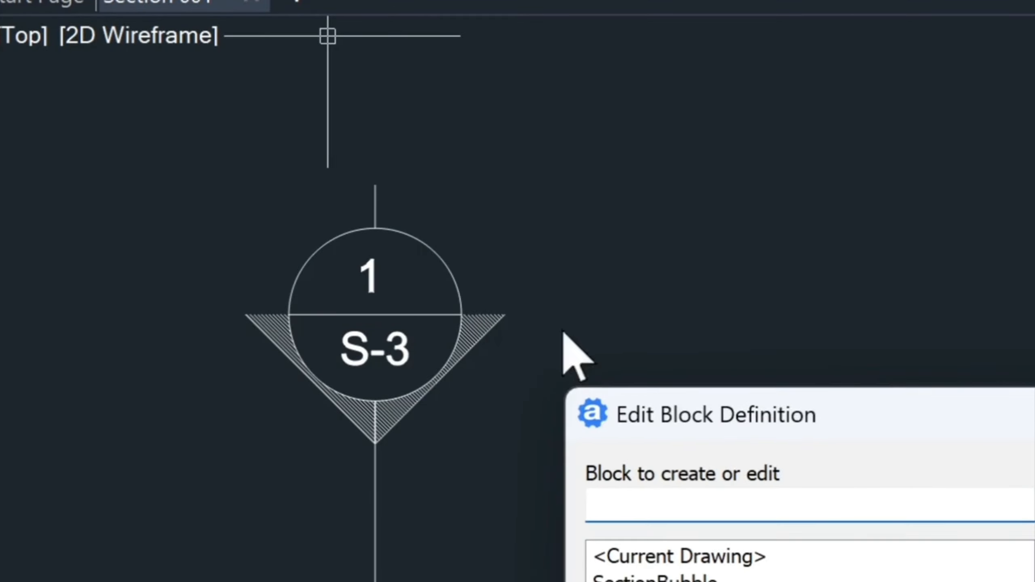
left_click(677, 577)
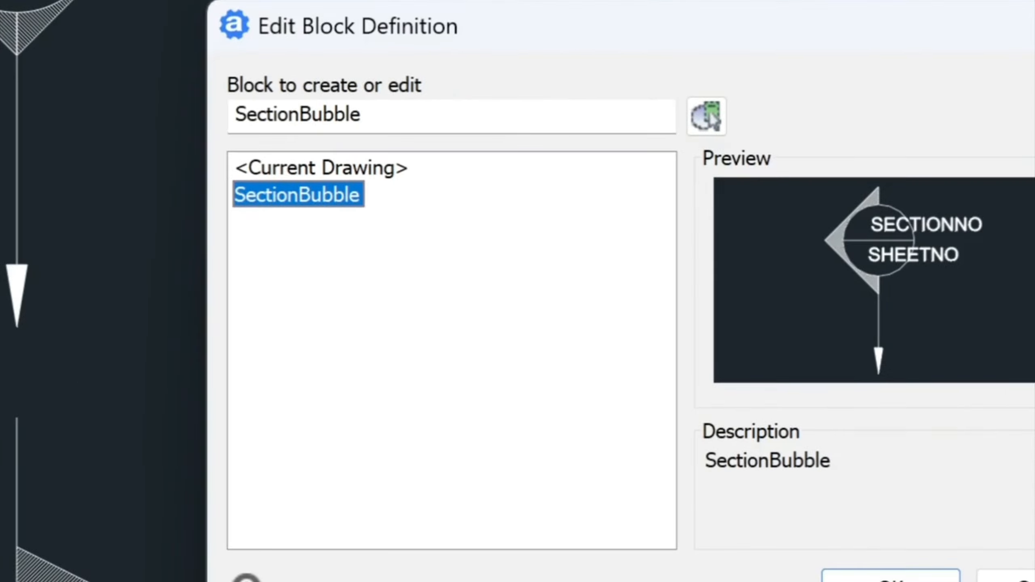
left_click(892, 578)
left_click(789, 223)
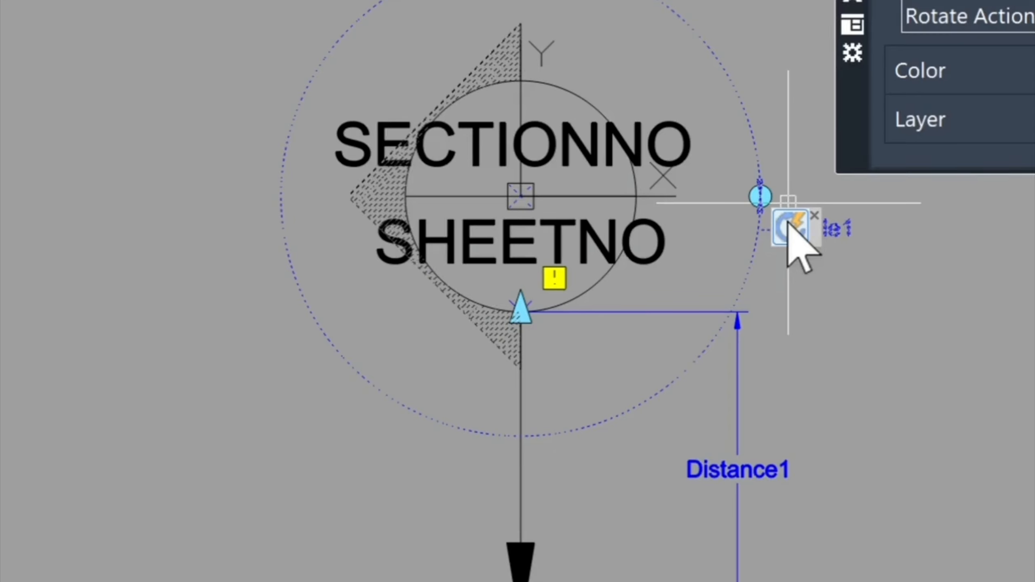
left_click_drag(789, 224, 831, 122)
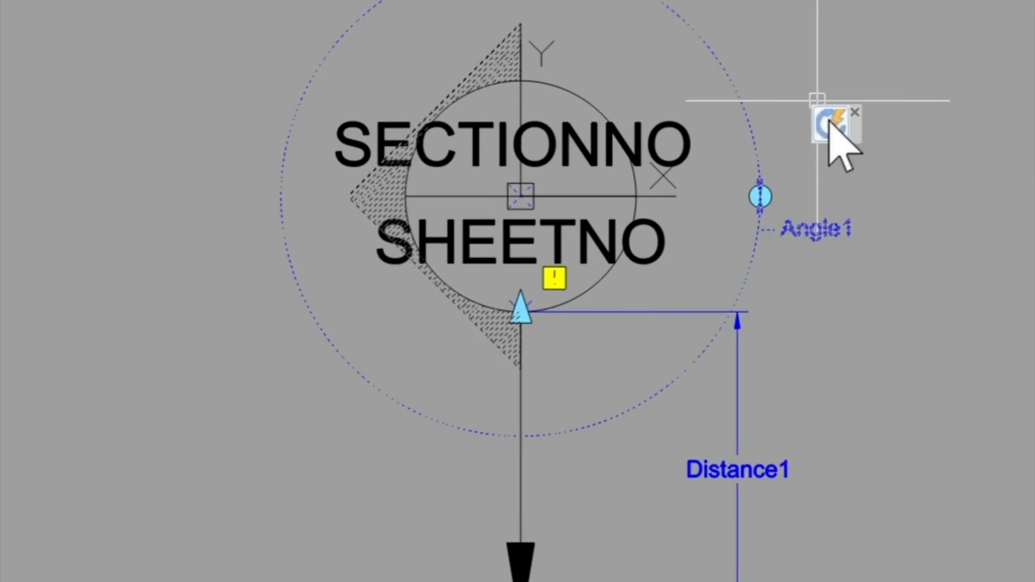
Modify the rotate action's selection set to include the linework at the pointer's upper tip, and save the changes to SectionBubble on closing.
left_click(829, 118)
right_click(847, 111)
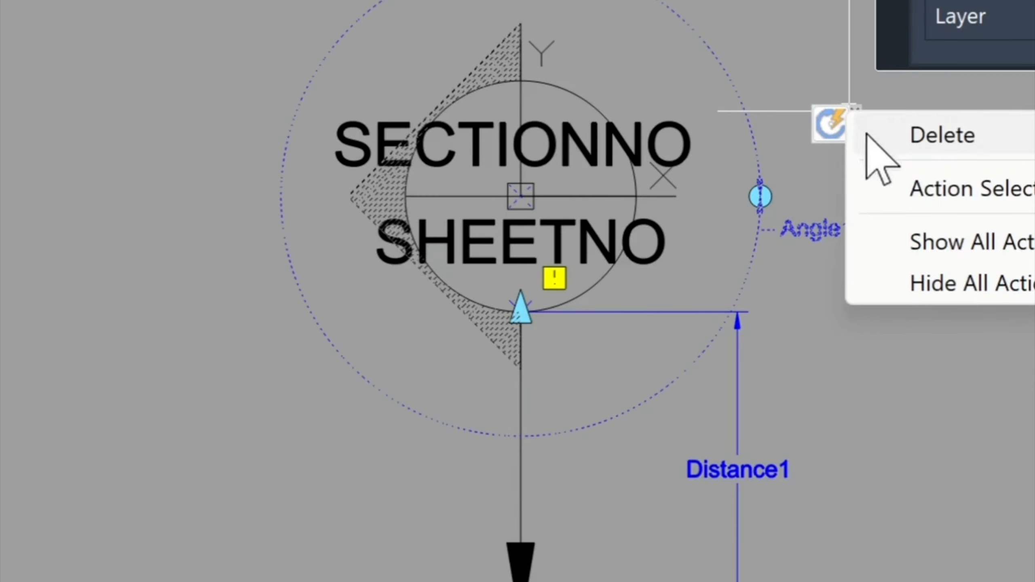
mouse_move(1019, 192)
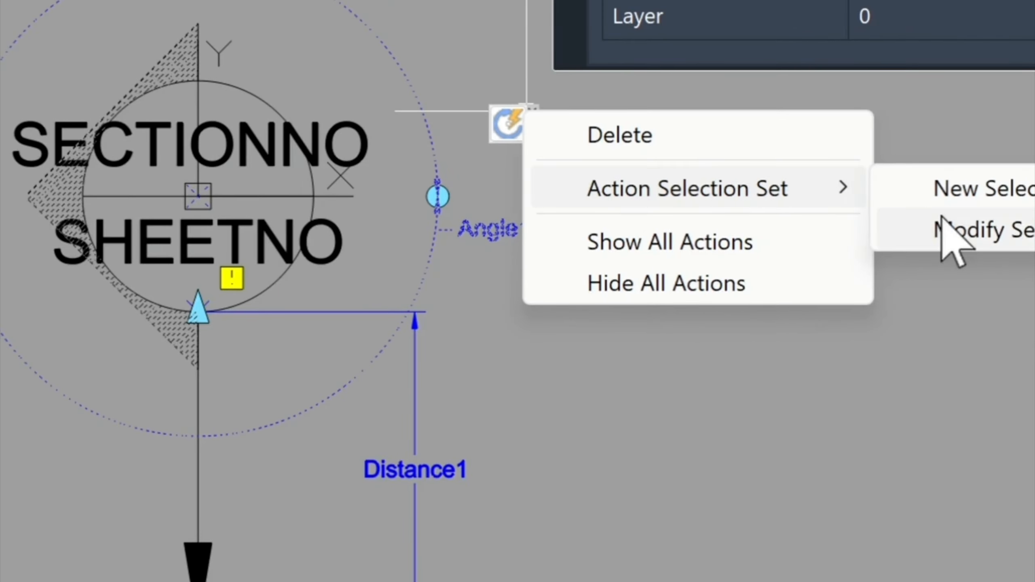
left_click(949, 229)
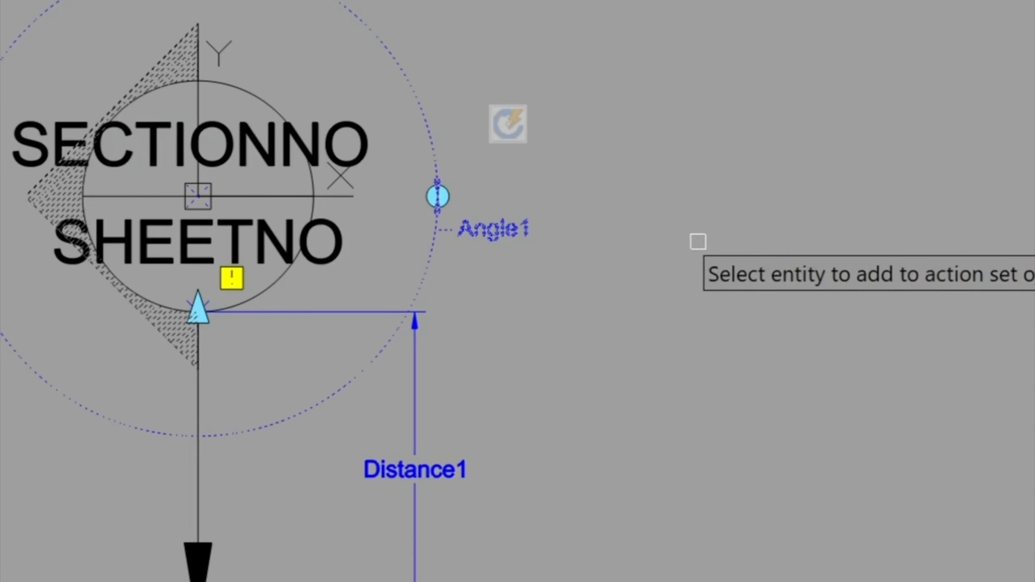
left_click(523, 41)
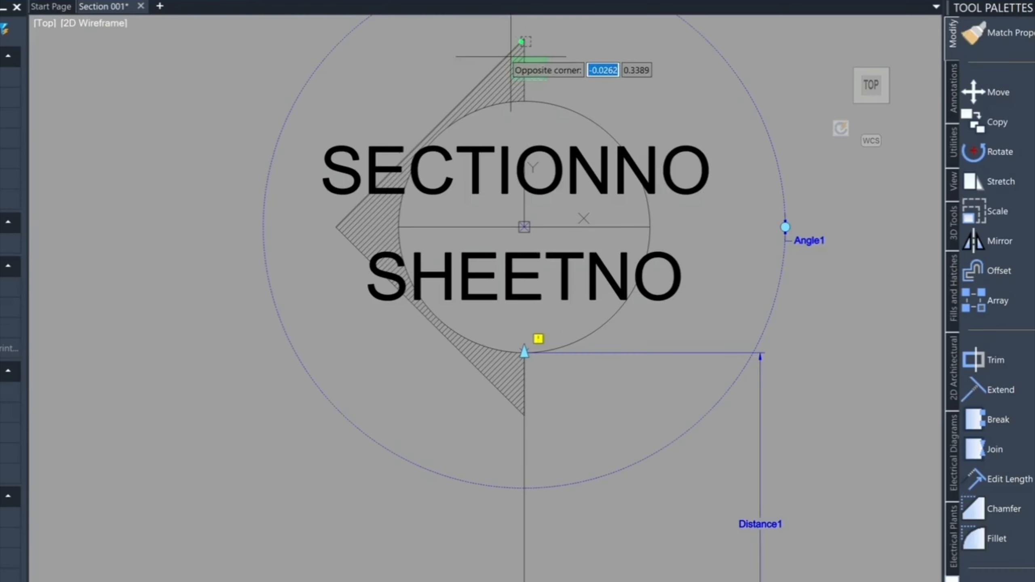
left_click(481, 61)
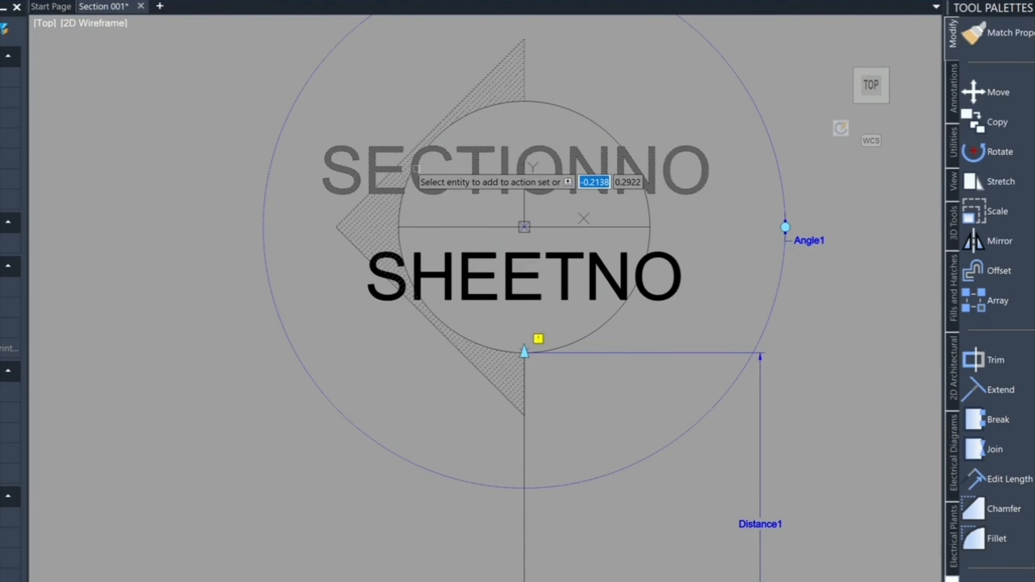
key("Return")
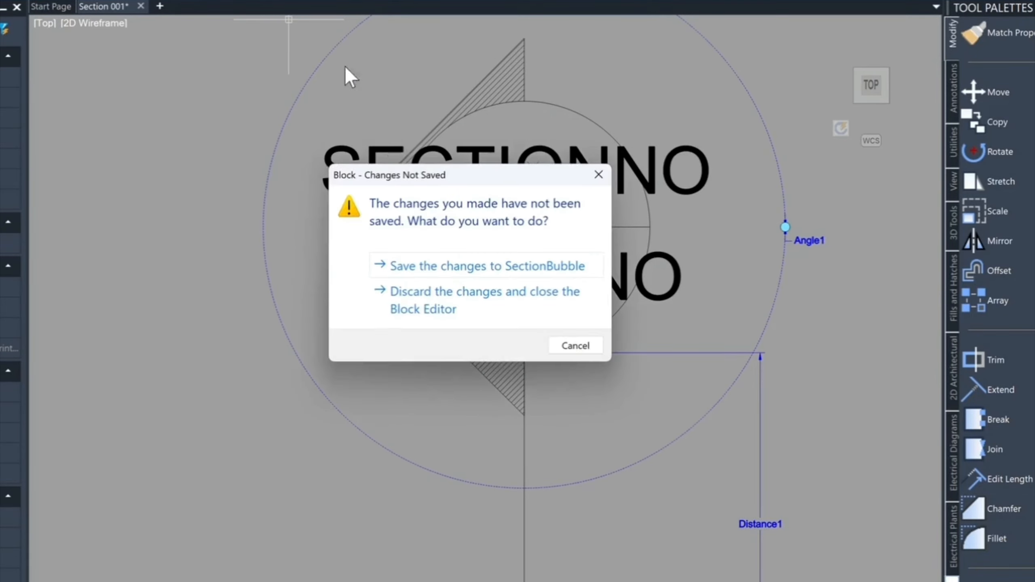
left_click(480, 264)
left_click(226, 156)
left_click(196, 69)
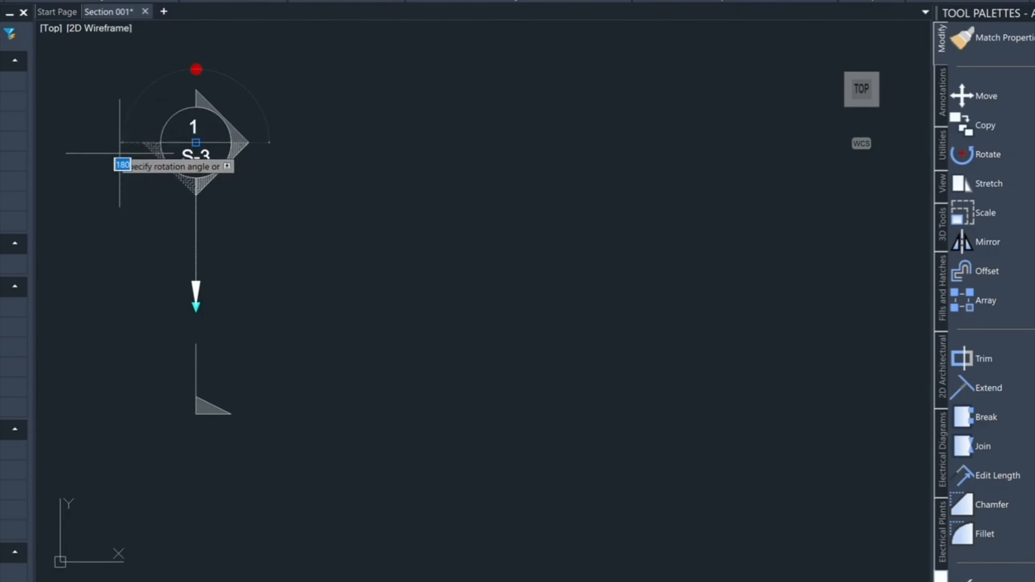
key("Escape")
key("Escape")
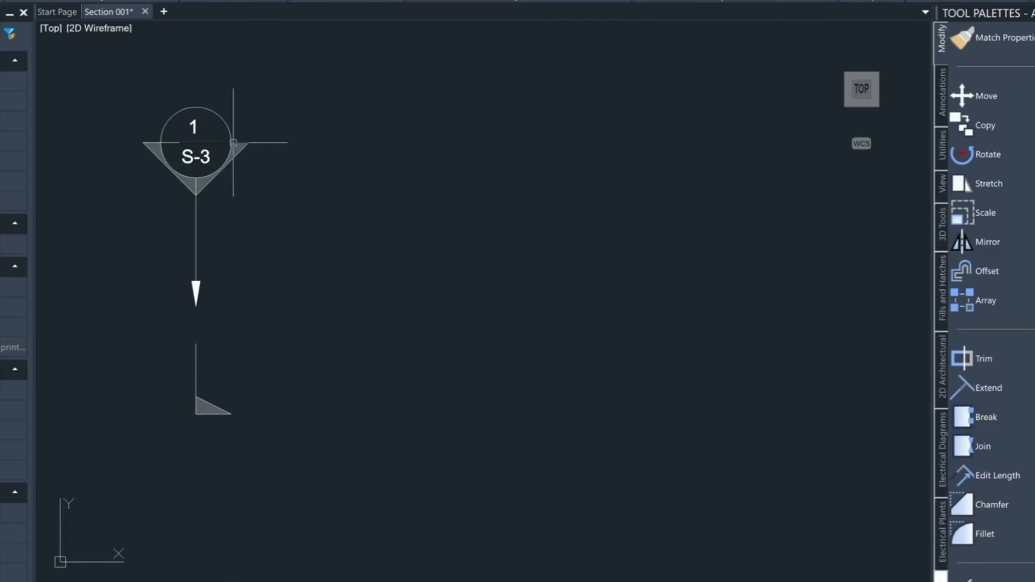
Turn the section bubble's hatched pointer to face right using its rotation grip.
left_click(245, 150)
left_click(196, 69)
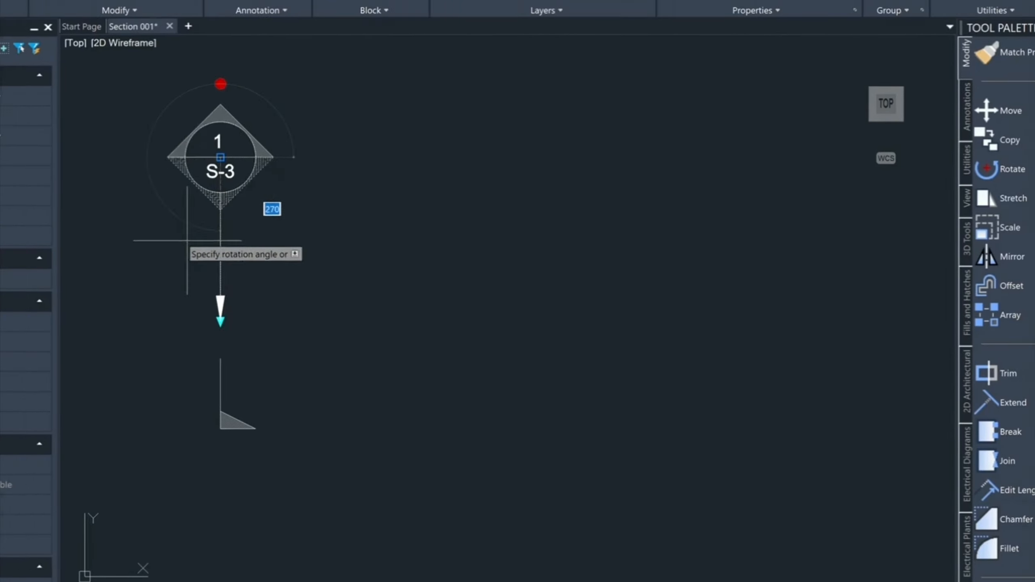
left_click(207, 183)
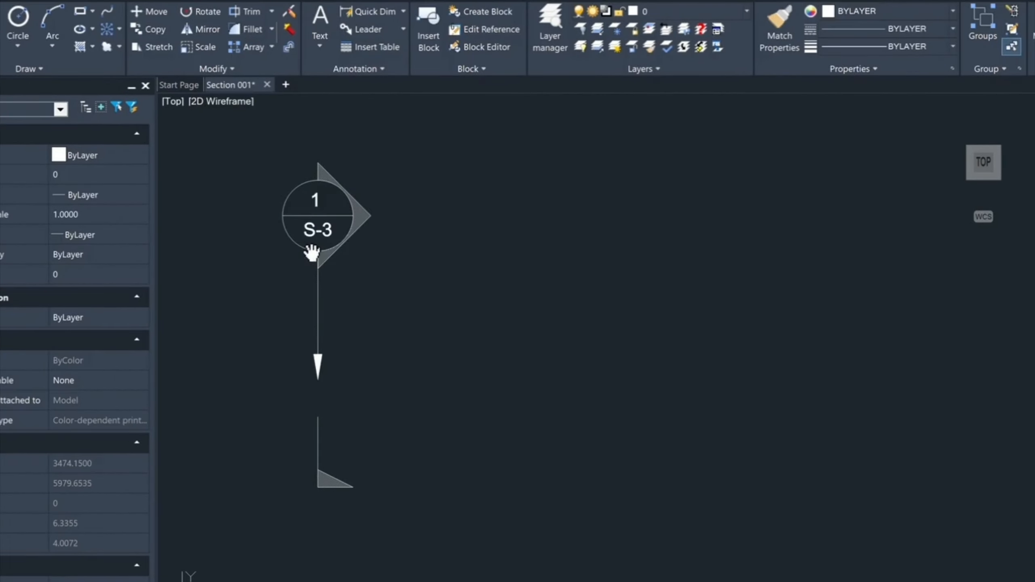
Cut the separate flag tail below the section bubble to the clipboard.
middle_click_drag(312, 253, 430, 358)
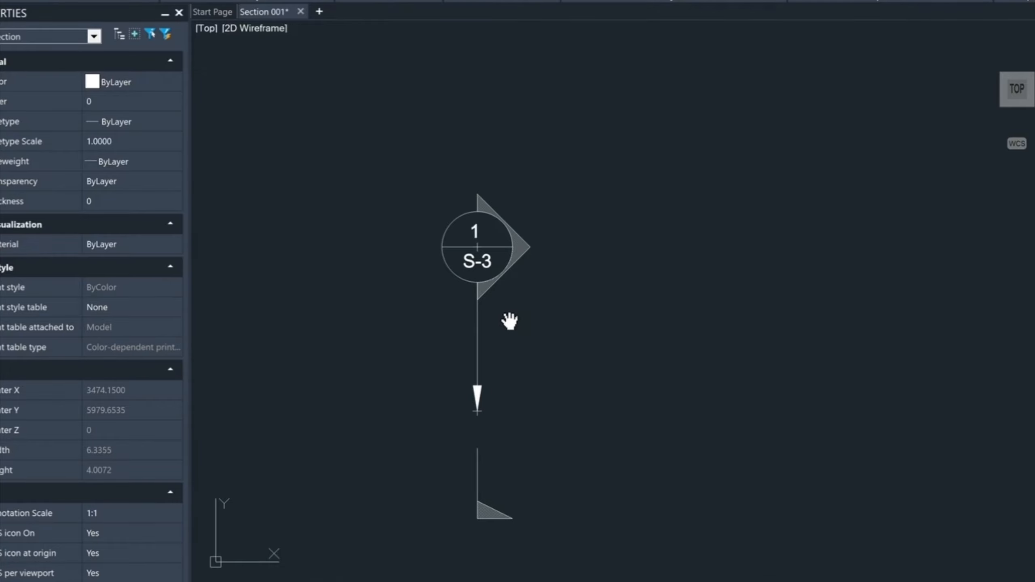
left_click(527, 548)
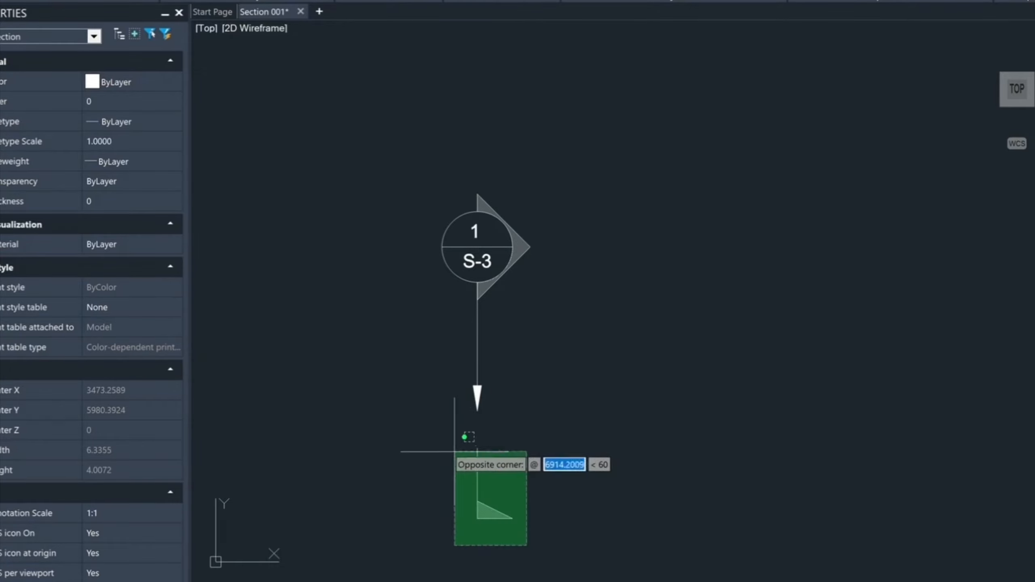
left_click(455, 453)
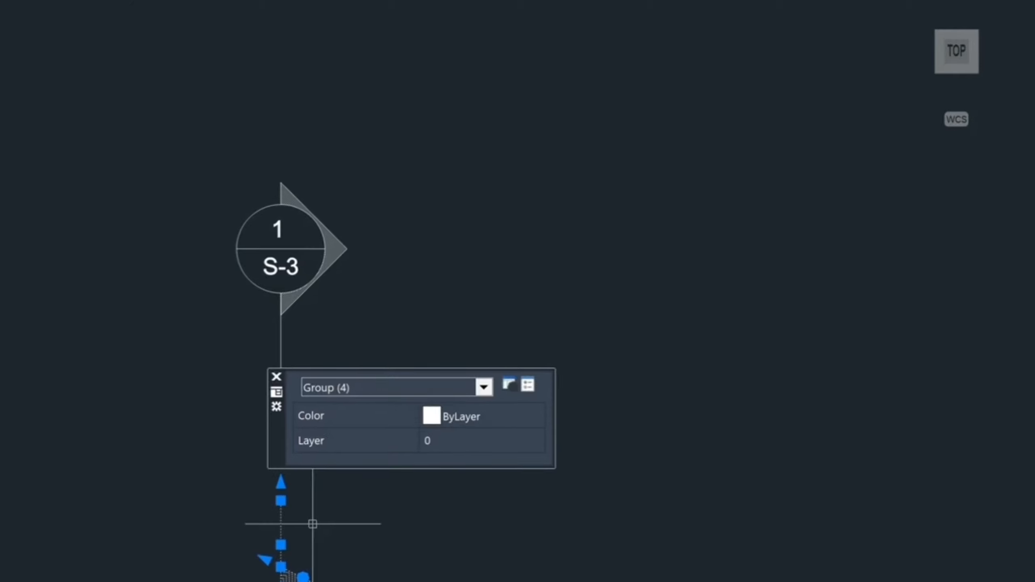
right_click(475, 509)
mouse_move(408, 47)
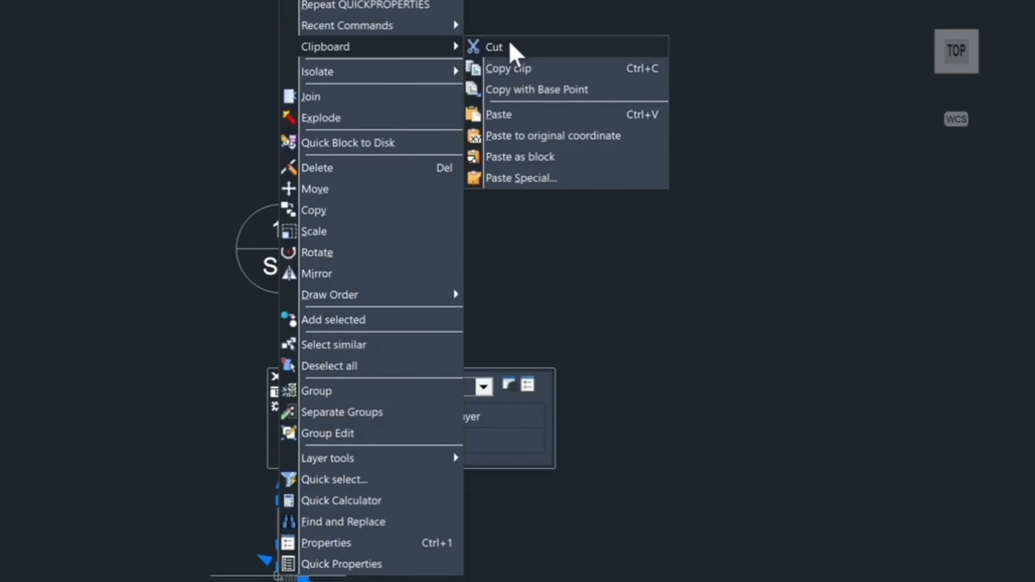
left_click(493, 49)
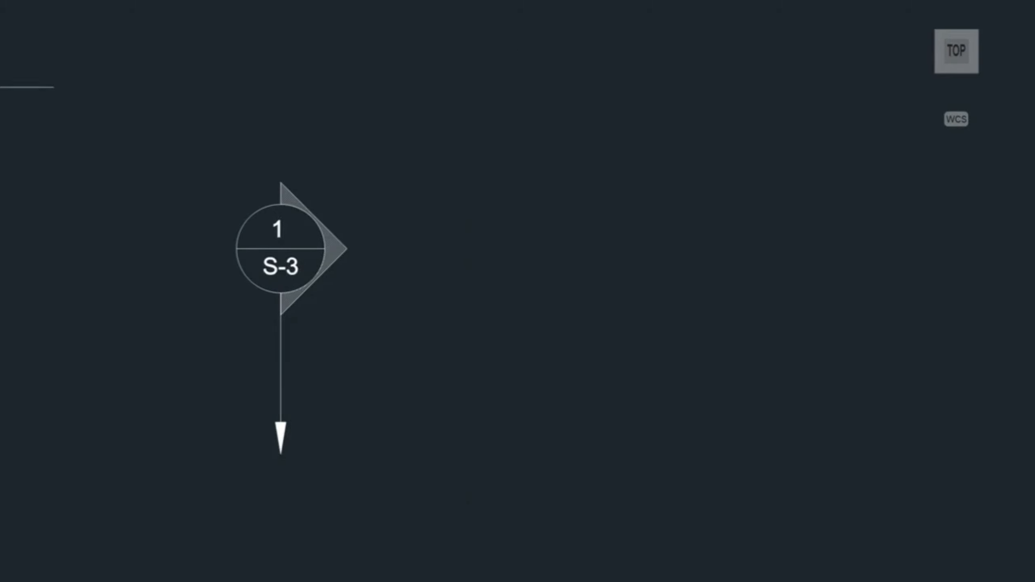
Open the SectionBubble block in the block editor using BEDIT.
type("d")
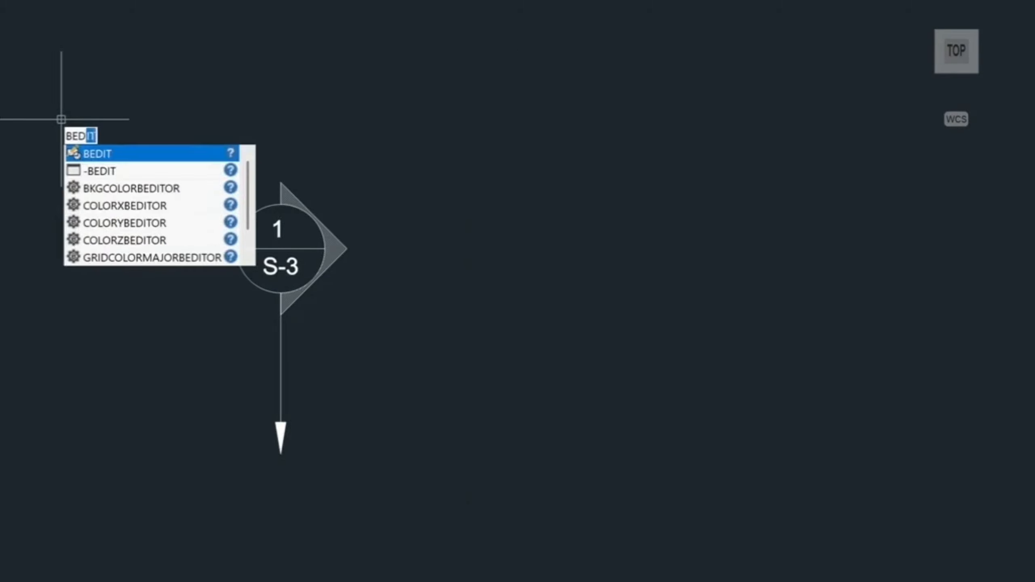
key("Return")
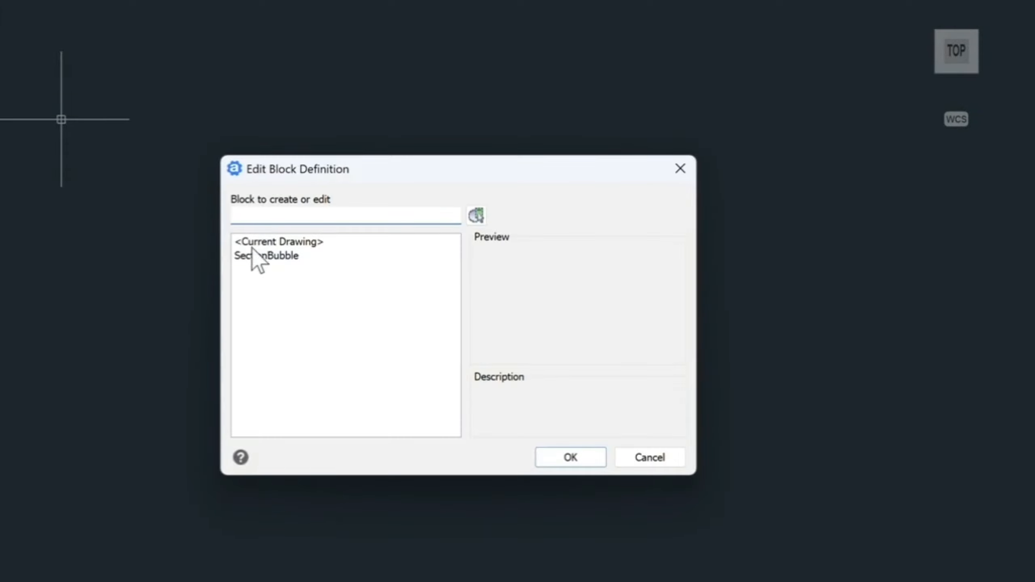
left_click(259, 257)
left_click(571, 457)
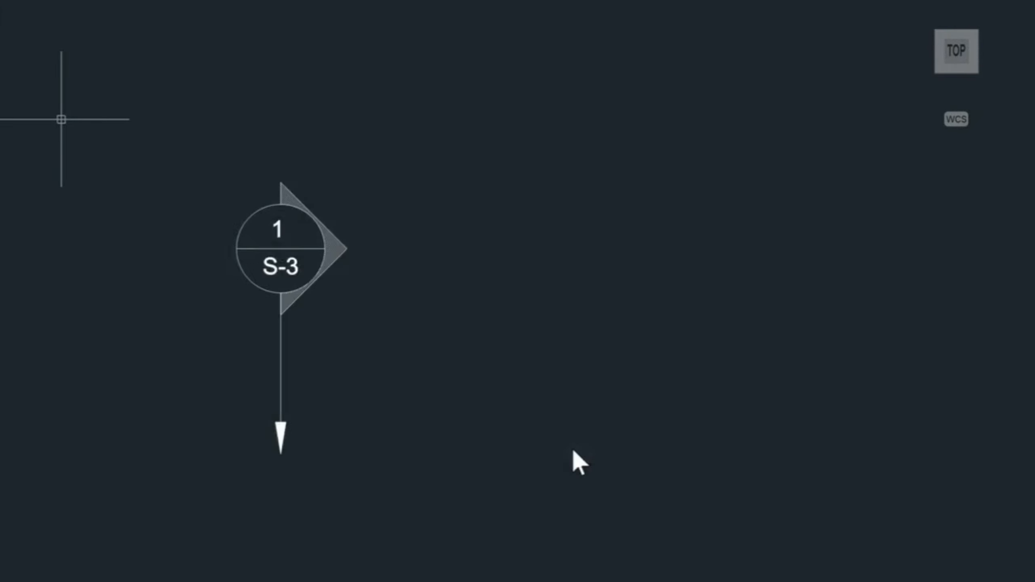
scroll(359, 368, "down", 3)
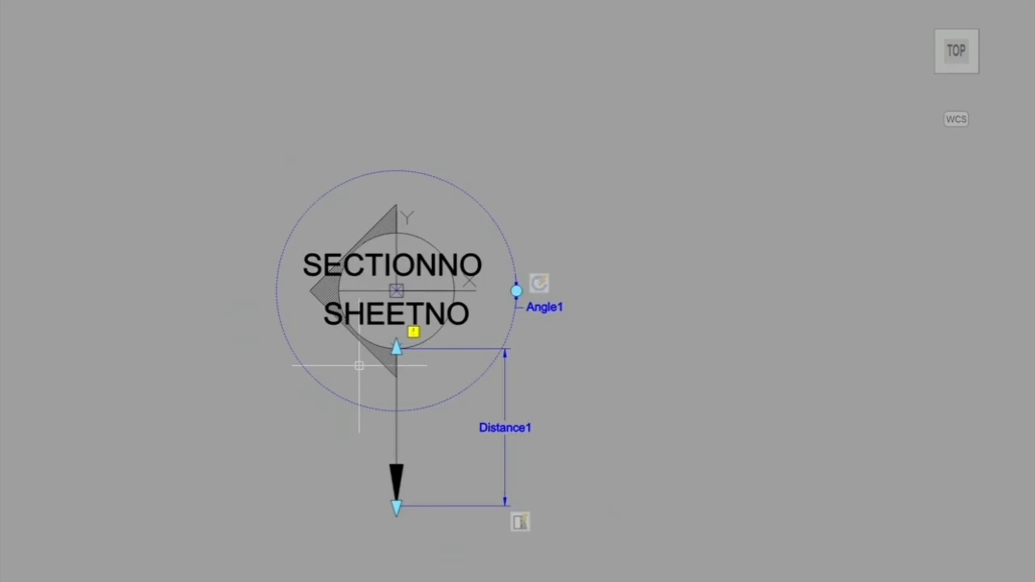
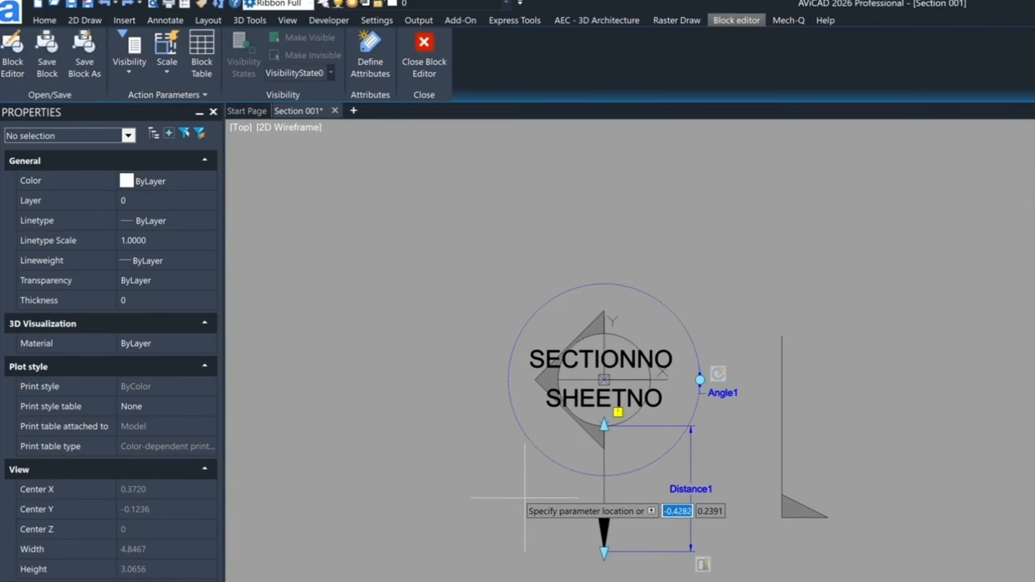
Place a visibility parameter with 1 grip at the lower left of the bubble and name it ArrowFlag.
left_click(530, 475)
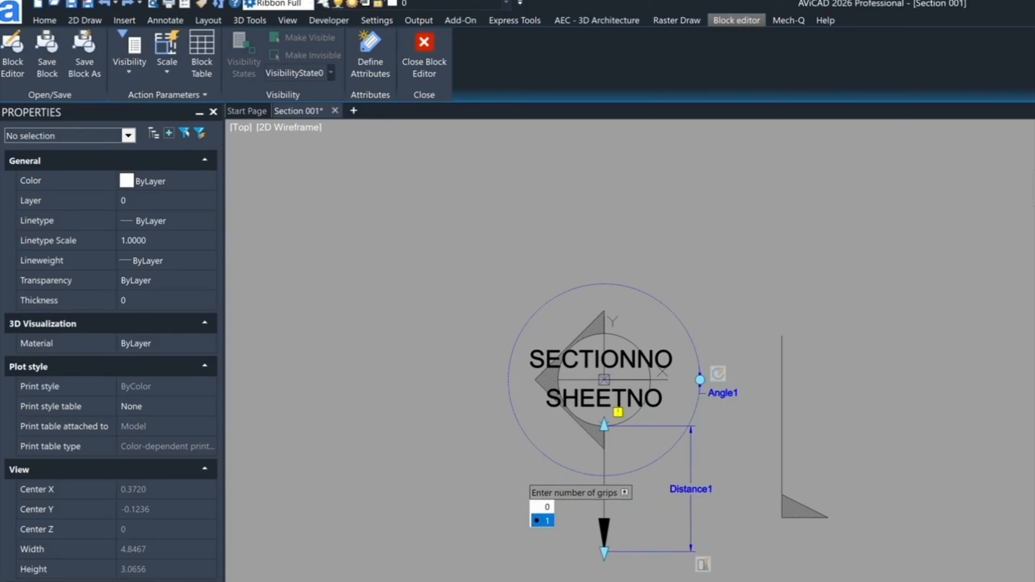
key("Return")
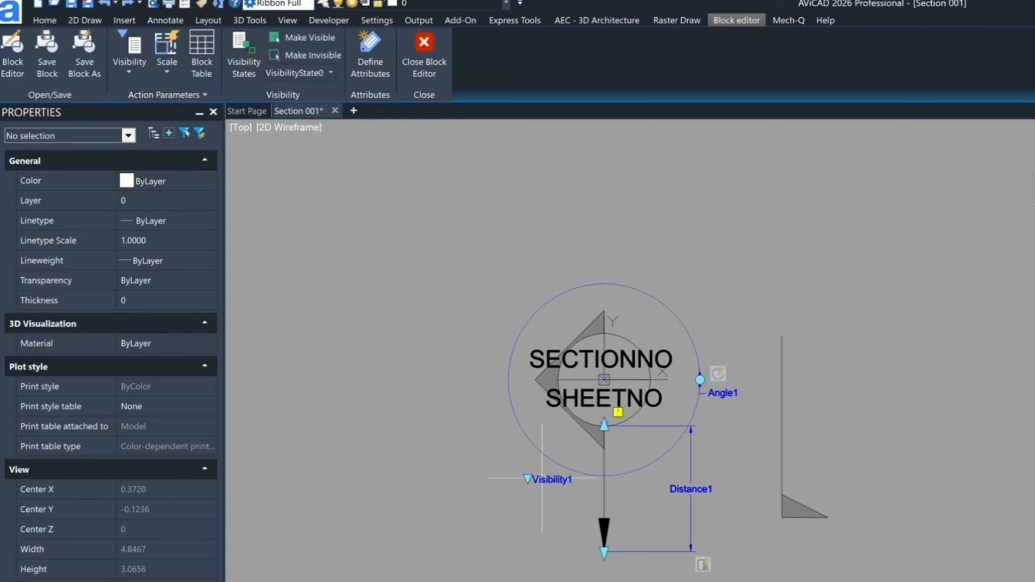
left_click(548, 480)
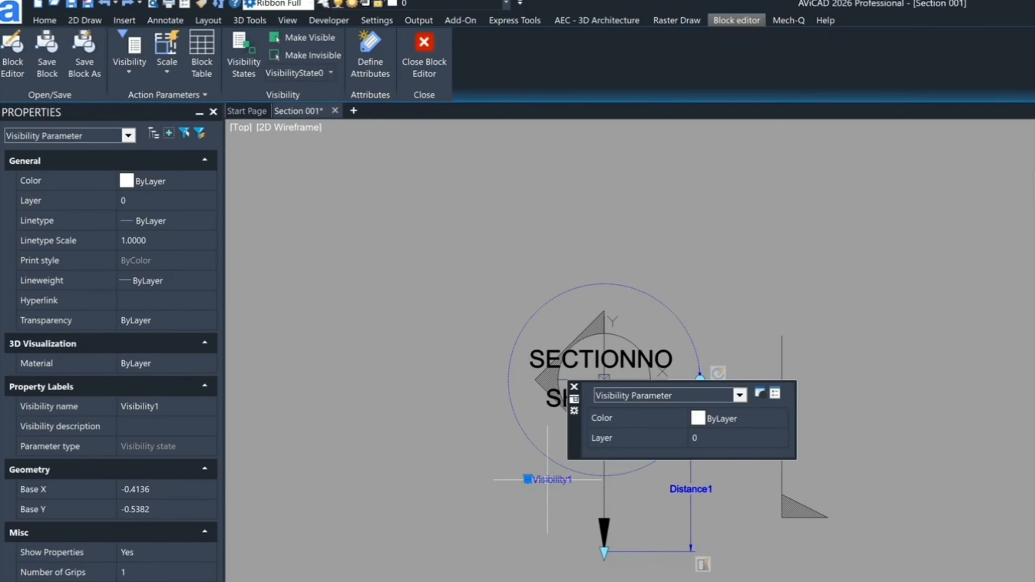
left_click(134, 402)
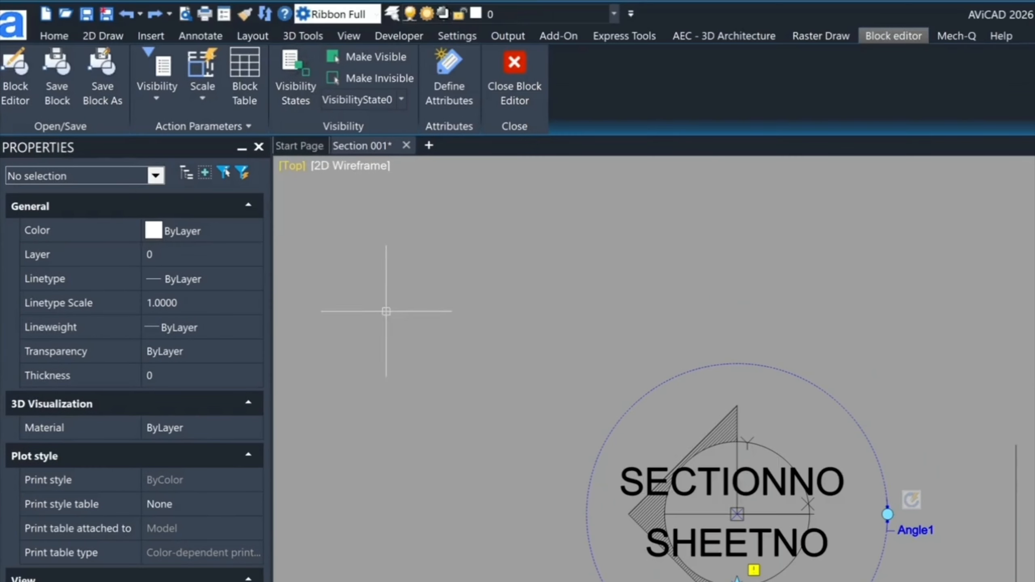
Rename the visibility state VisibilityState0 to Arrow.
left_click(289, 63)
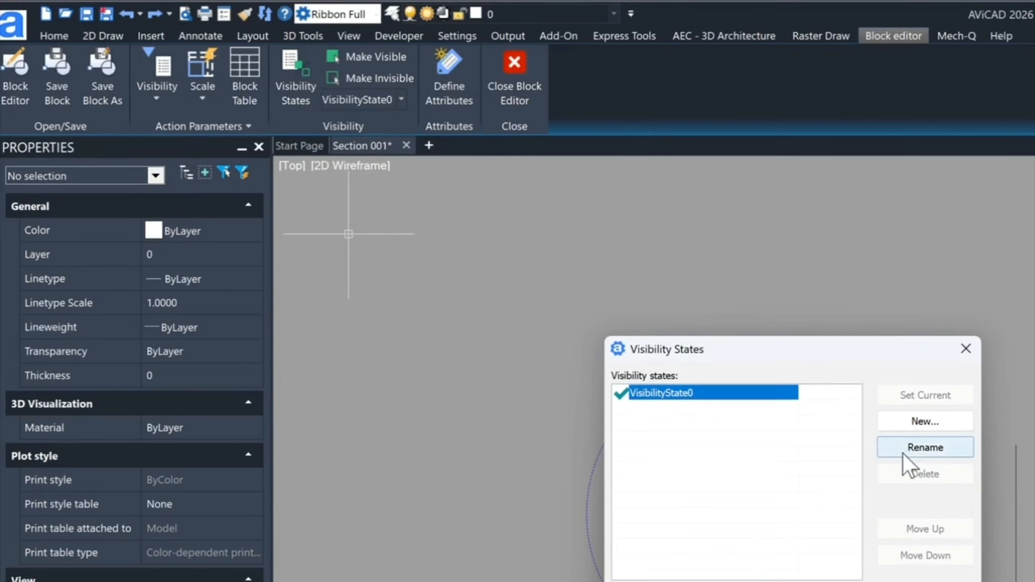
left_click(917, 454)
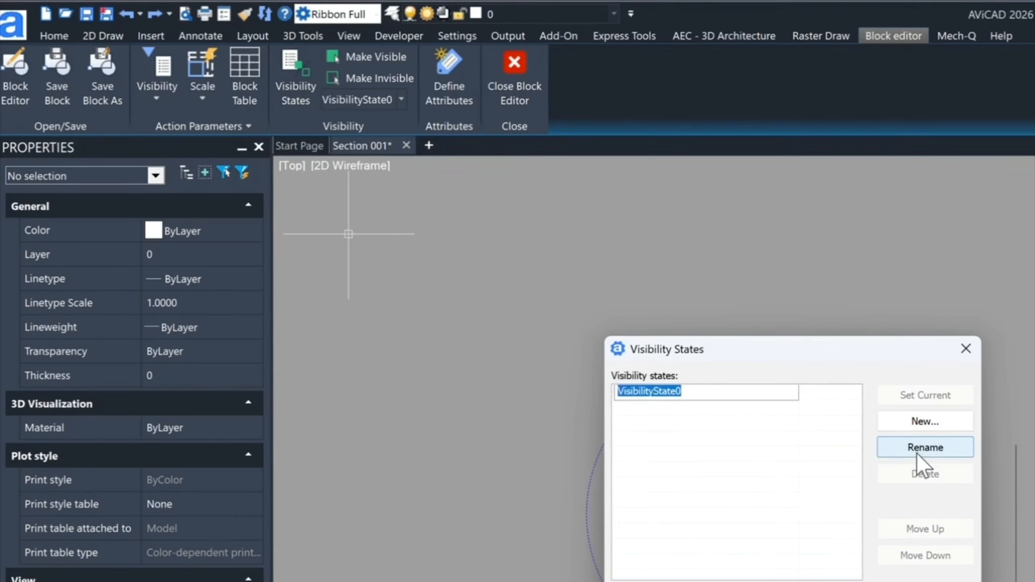
type("Arrow")
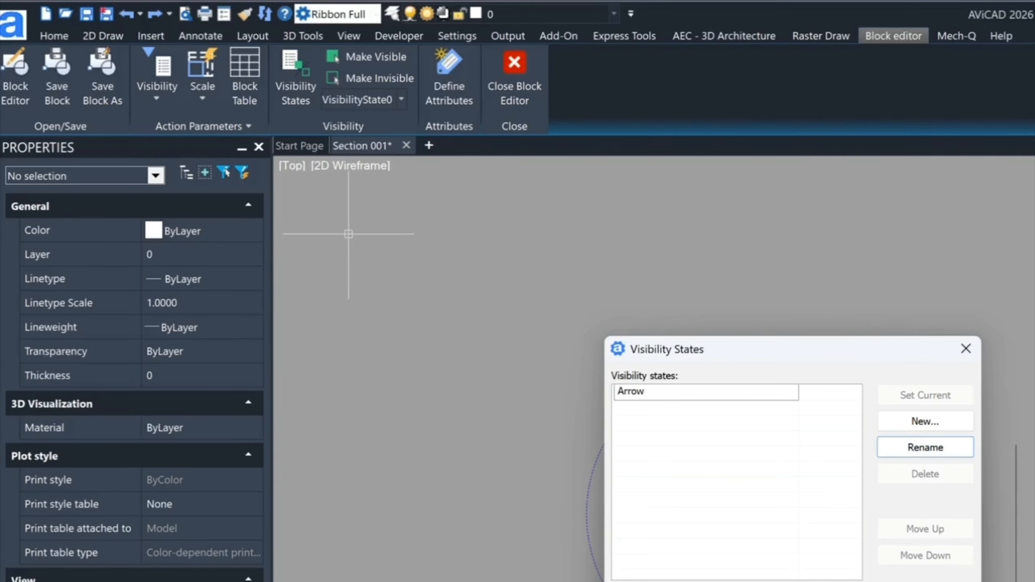
Add a second visibility state named Flag that uses the current visibility settings, and accept the list of states.
left_click(926, 422)
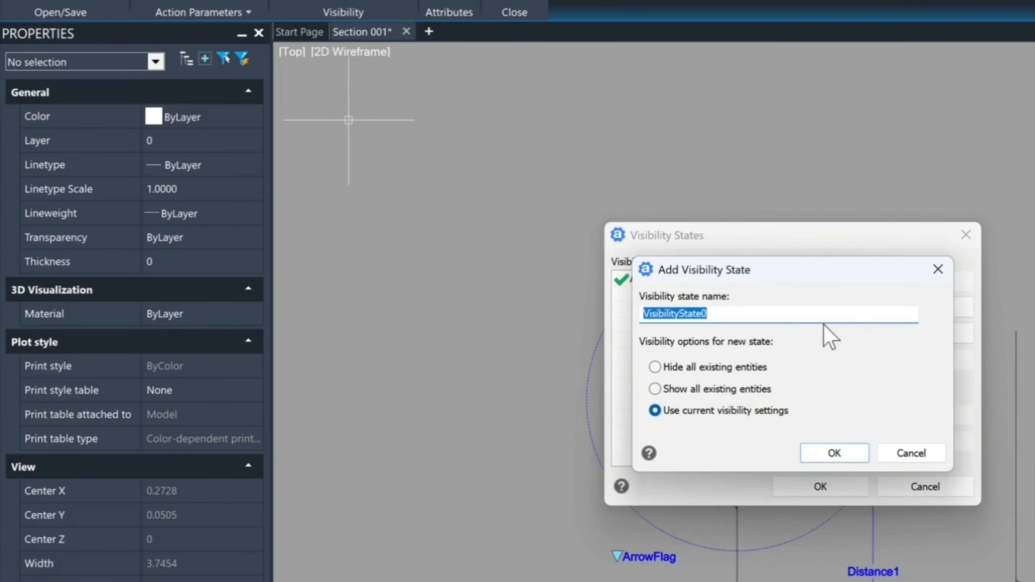
type("Flag")
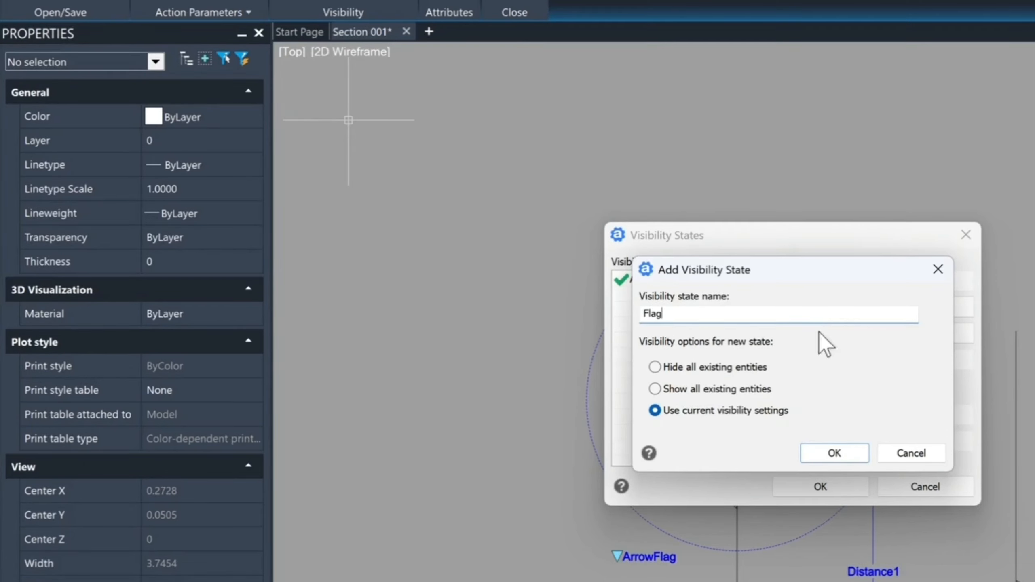
left_click(837, 455)
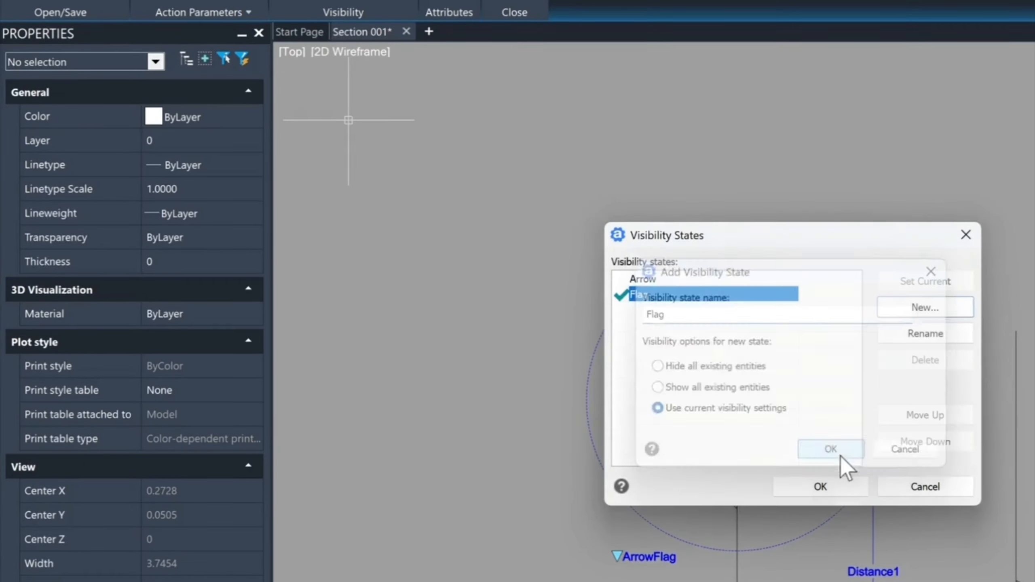
left_click(824, 485)
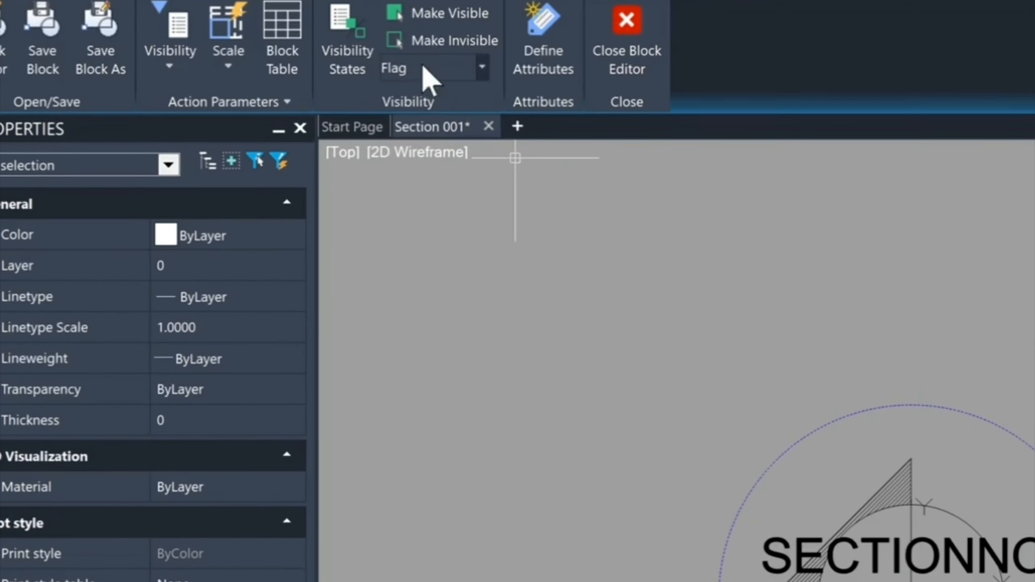
Make Arrow the current visibility state and hide the flag tail's line and hatched triangle for that state only.
left_click(482, 68)
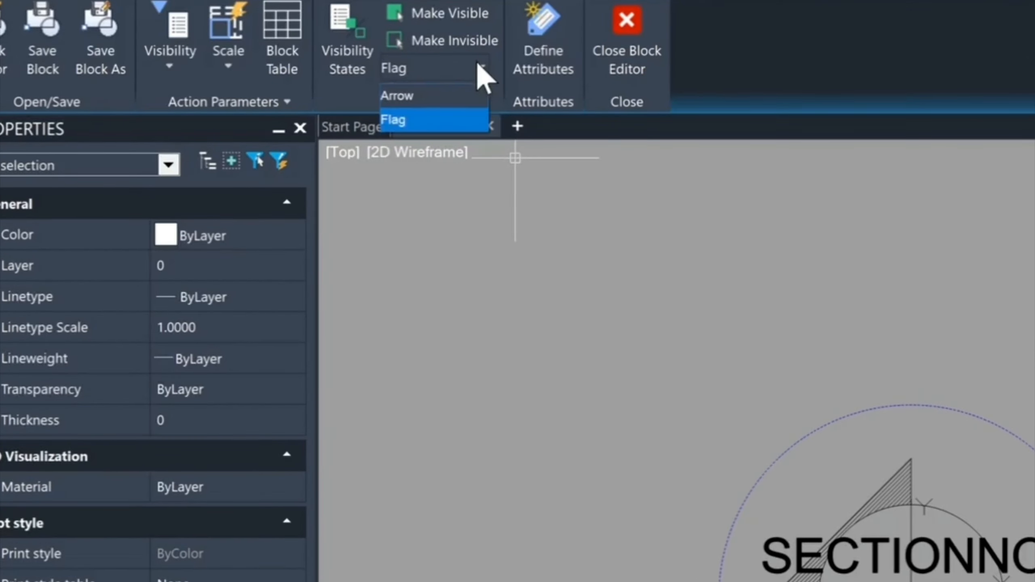
left_click(416, 96)
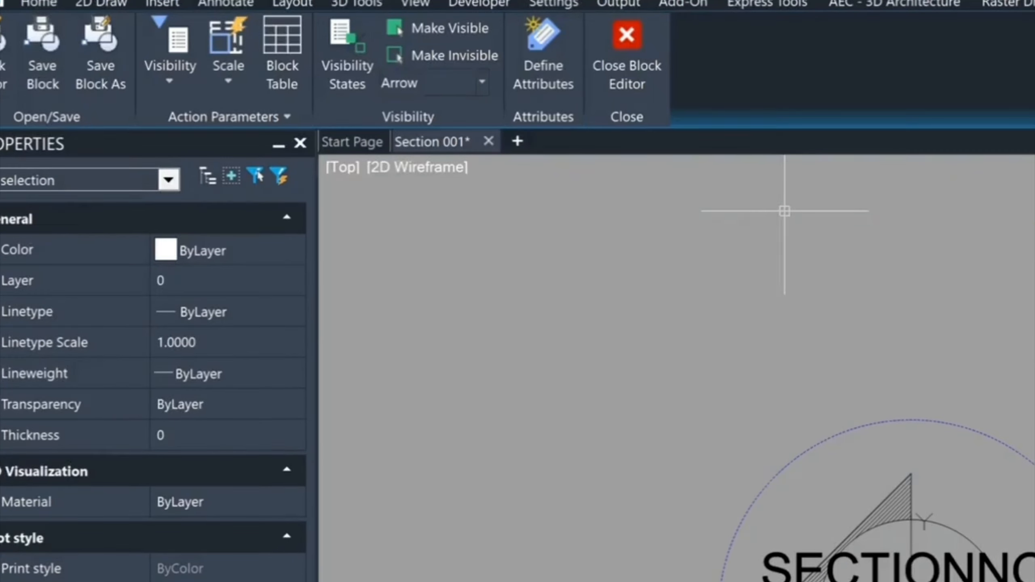
left_click(436, 58)
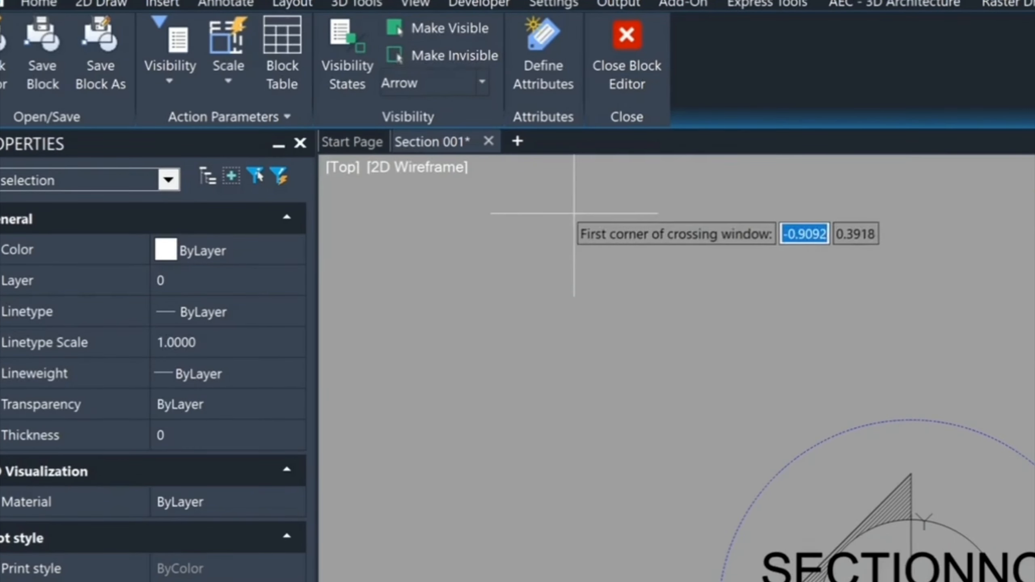
left_click(714, 194)
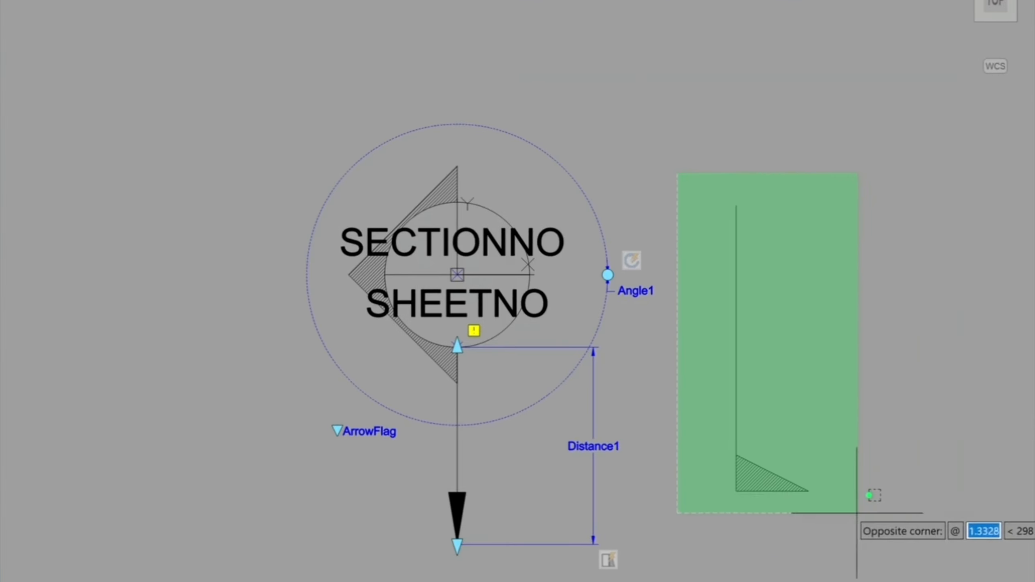
left_click(850, 498)
key("Return")
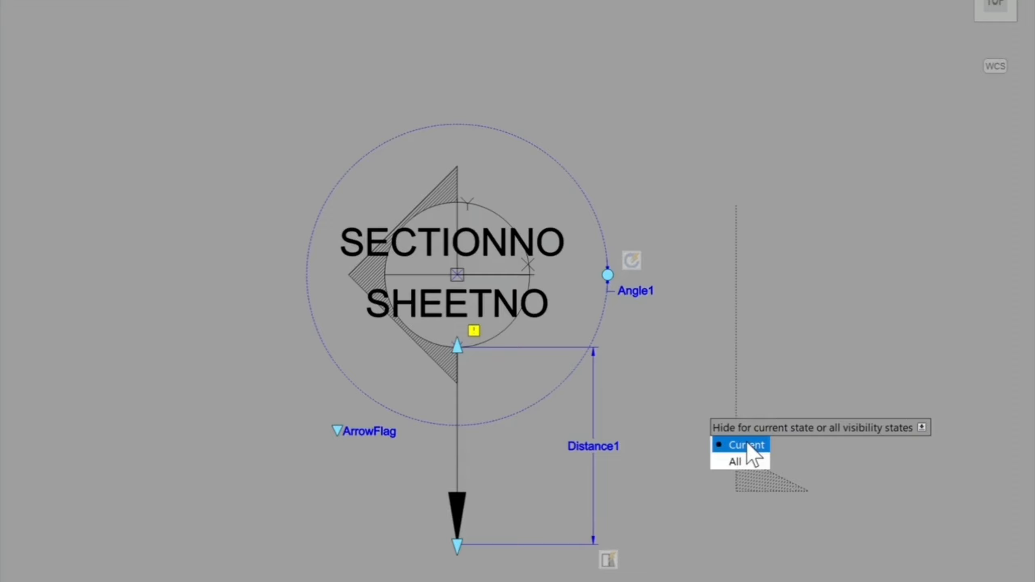
left_click(746, 444)
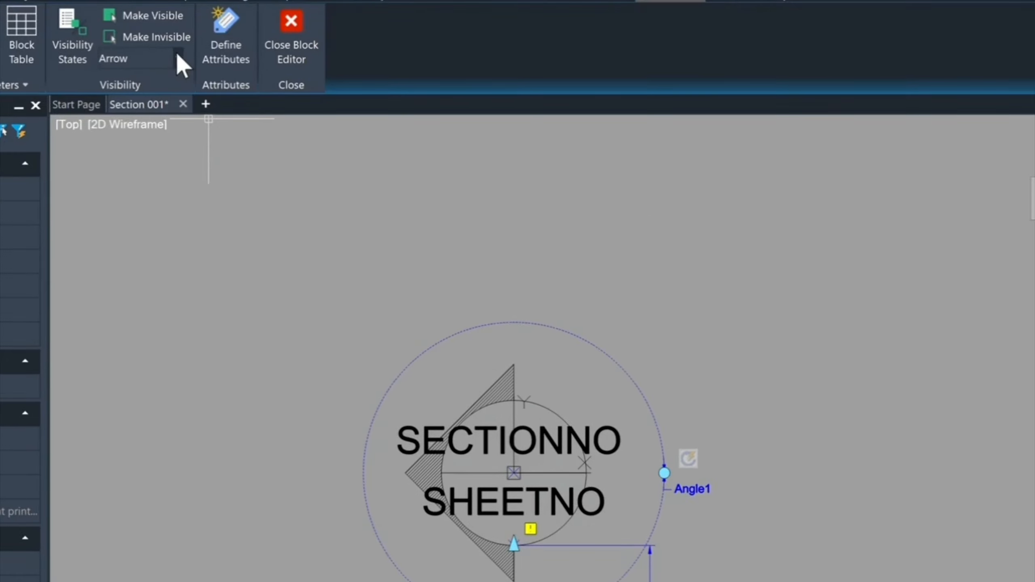
Make Flag the current visibility state and hide the arrow tail's line and solid arrowhead for that state only.
left_click(177, 58)
left_click(126, 99)
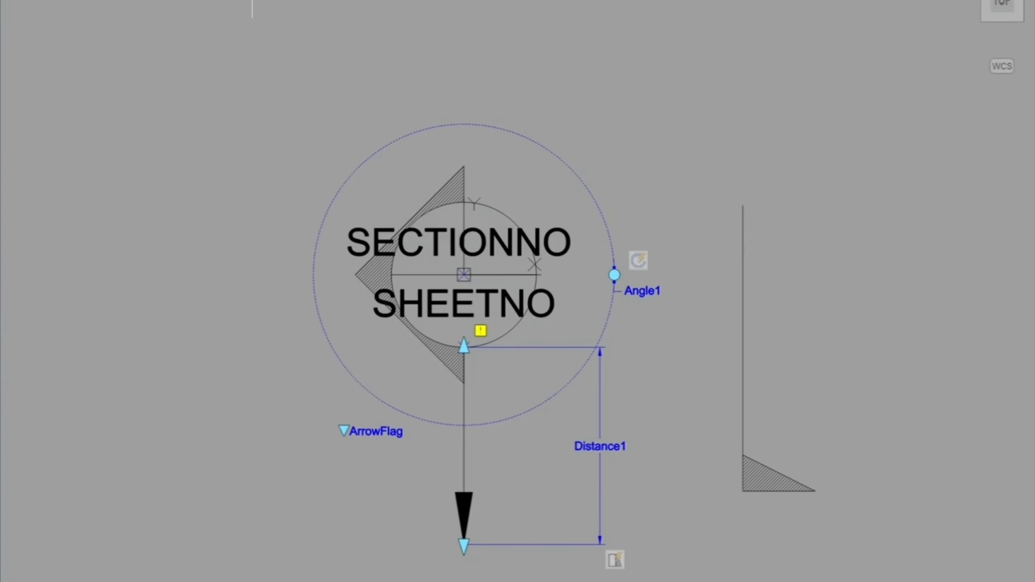
left_click(118, 49)
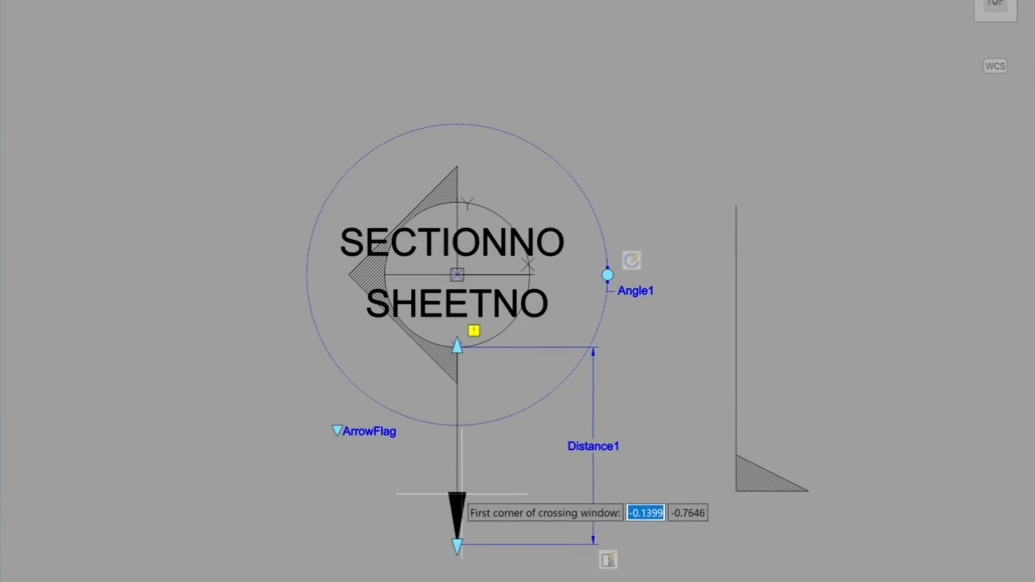
left_click(427, 474)
left_click(485, 510)
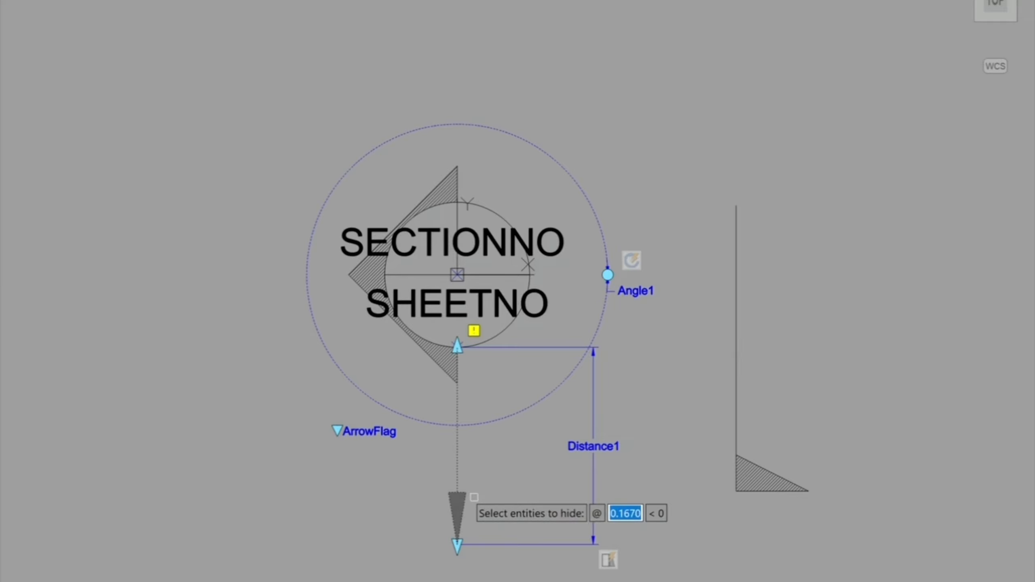
key("Return")
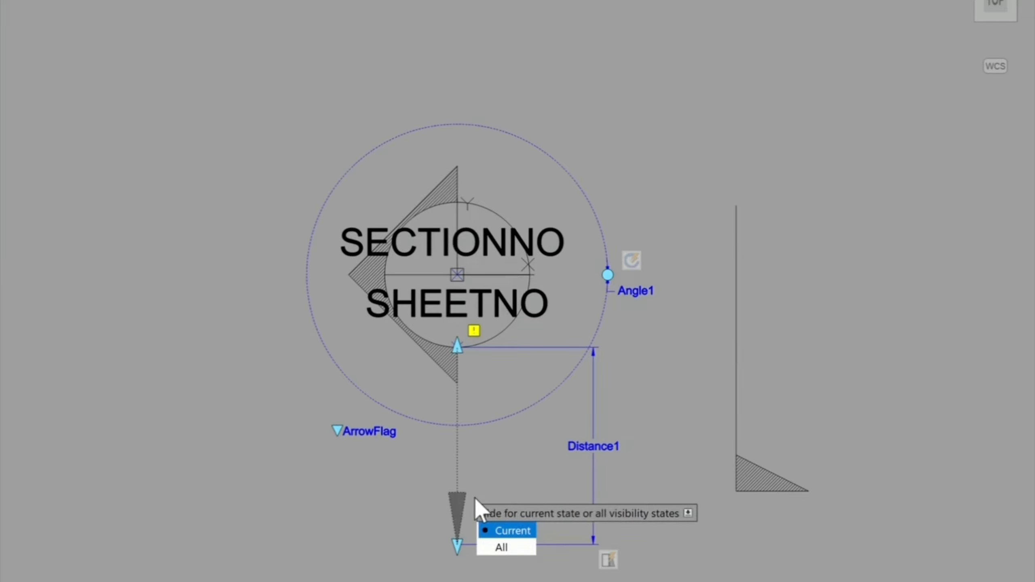
left_click(510, 530)
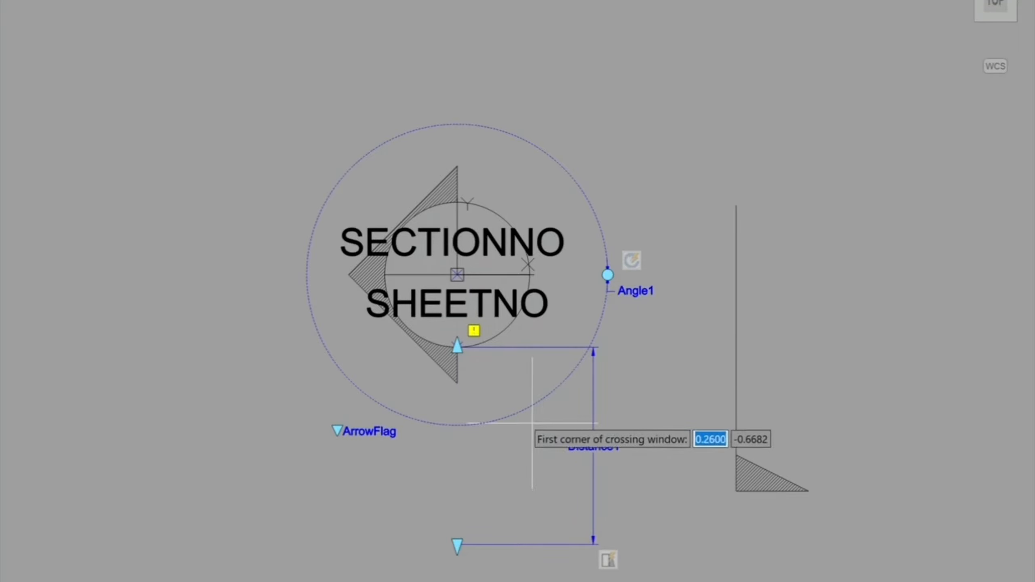
Hide the Distance1 linear parameter in the current Flag visibility state only.
left_click(630, 480)
left_click(568, 439)
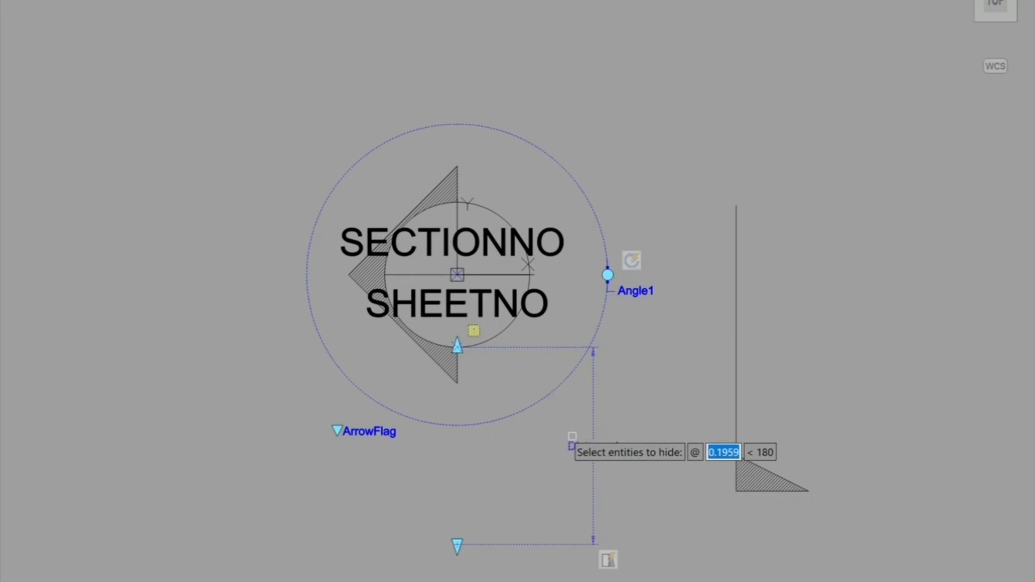
key("Return")
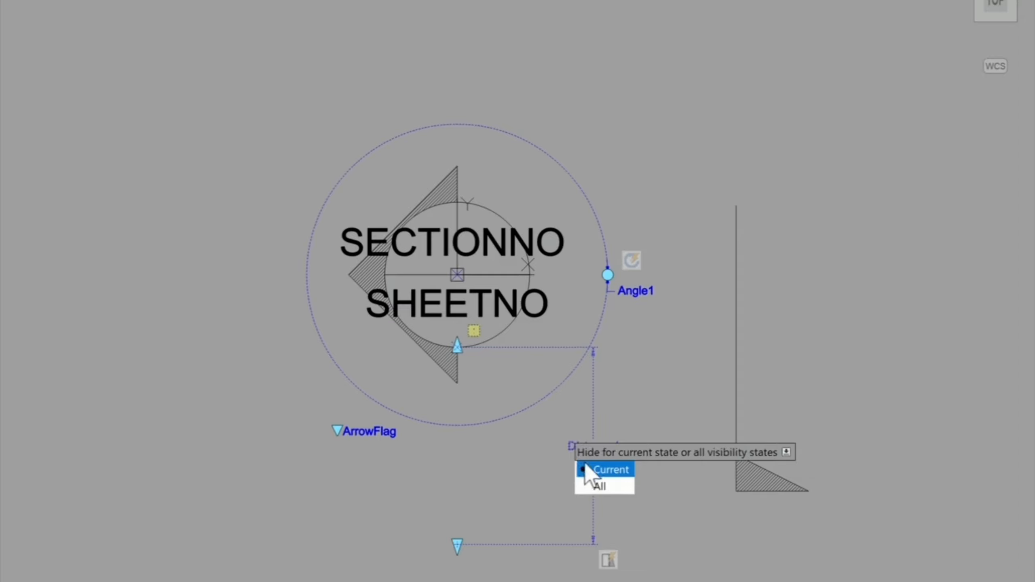
left_click(600, 469)
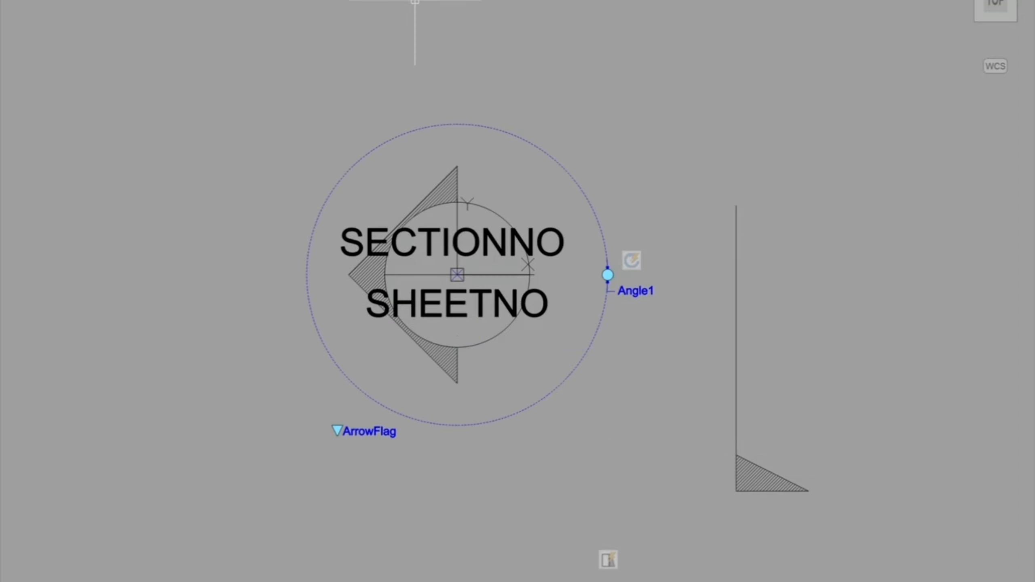
Move the flag tail's line and hatched triangle so the line's upper end meets the bottom of the bubble circle.
left_click(850, 512)
left_click(699, 390)
left_click(736, 206)
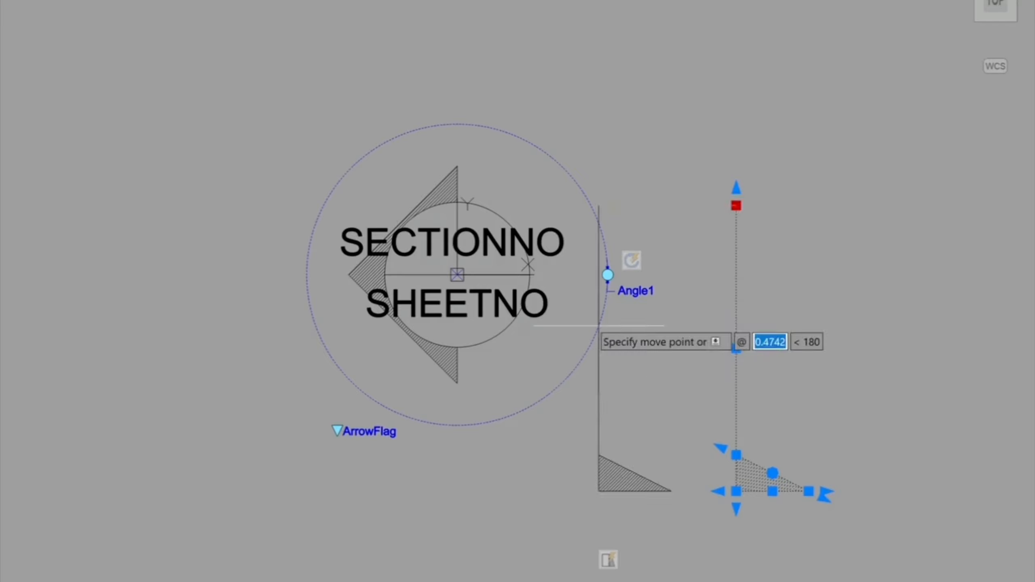
left_click(457, 348)
key("Escape")
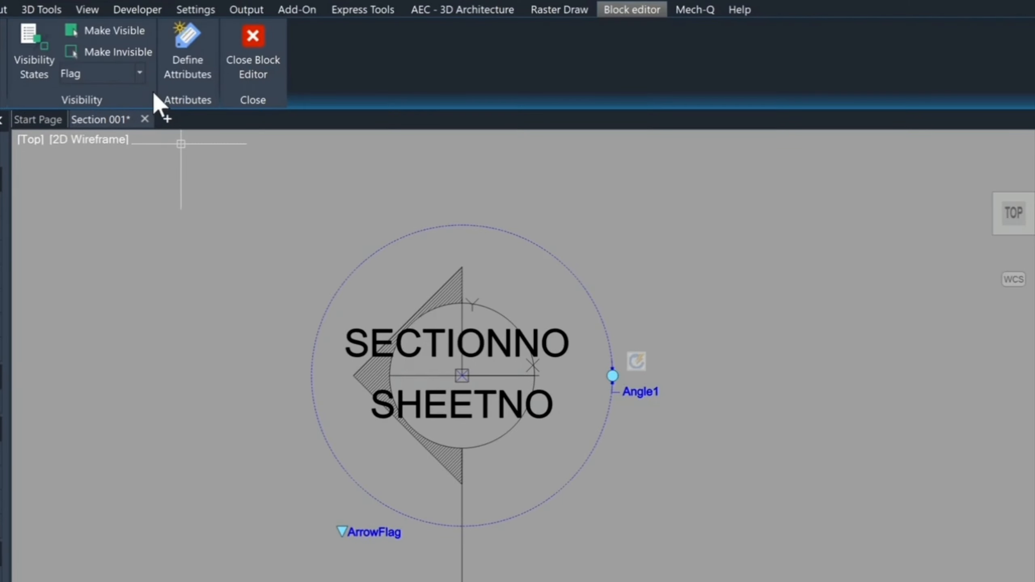
Check the Arrow and Flag visibility states by switching between them, and close the Block Editor saving the changes to SectionBubble.
left_click(141, 72)
left_click(121, 93)
left_click(143, 39)
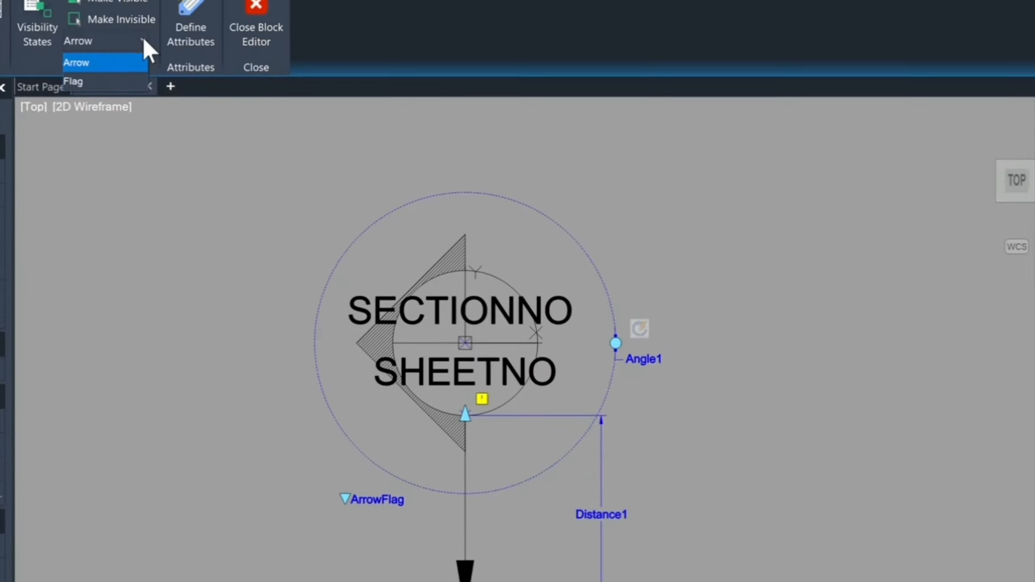
left_click(114, 100)
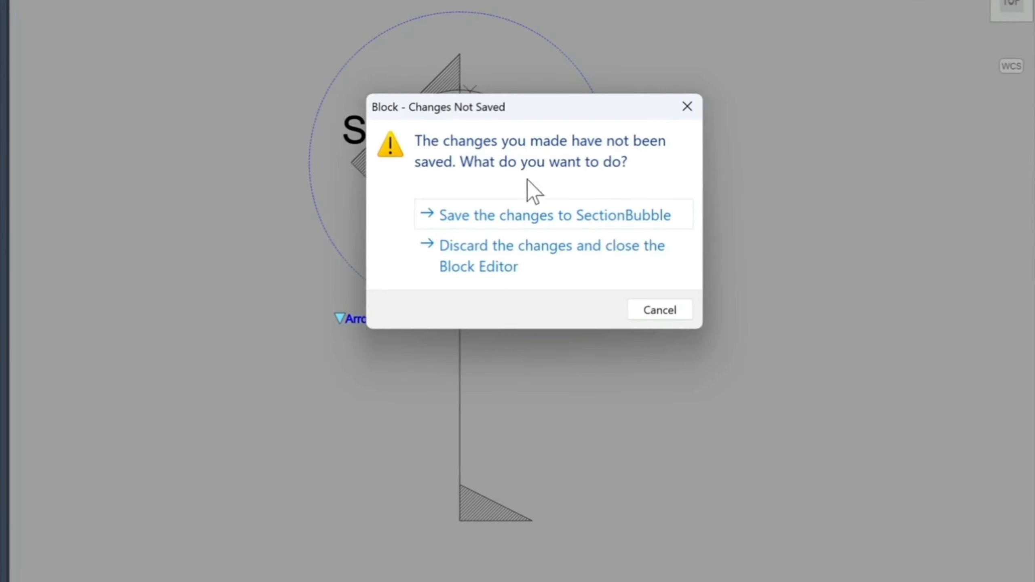
left_click(536, 215)
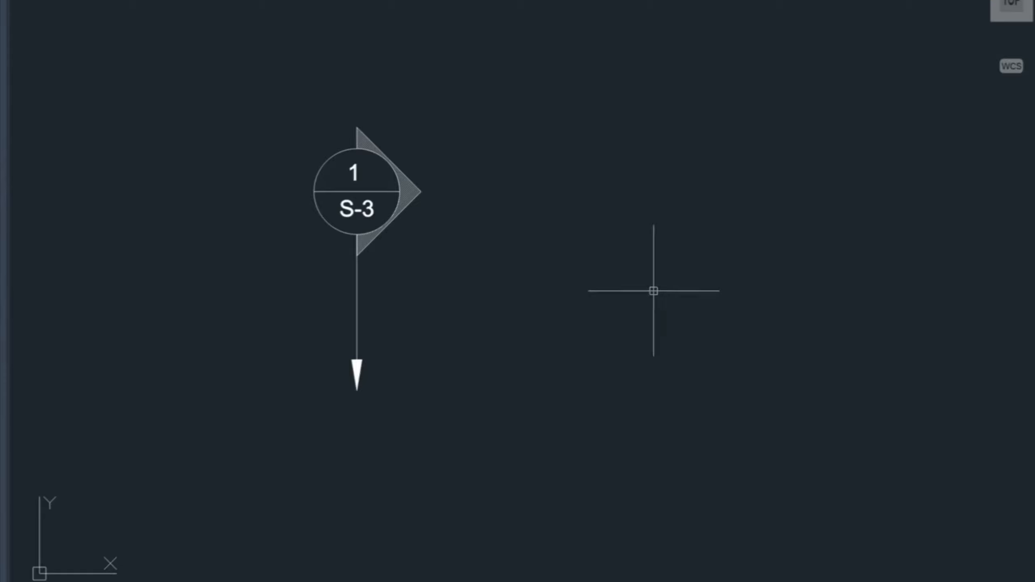
Switch the inserted section bubble's visibility state to Flag and deselect the block.
left_click(354, 311)
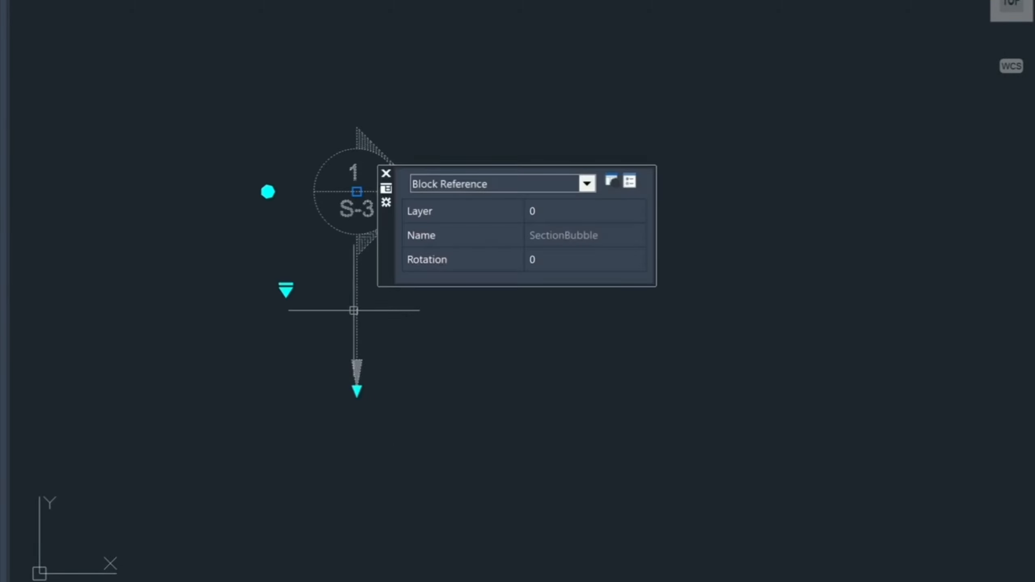
left_click(286, 285)
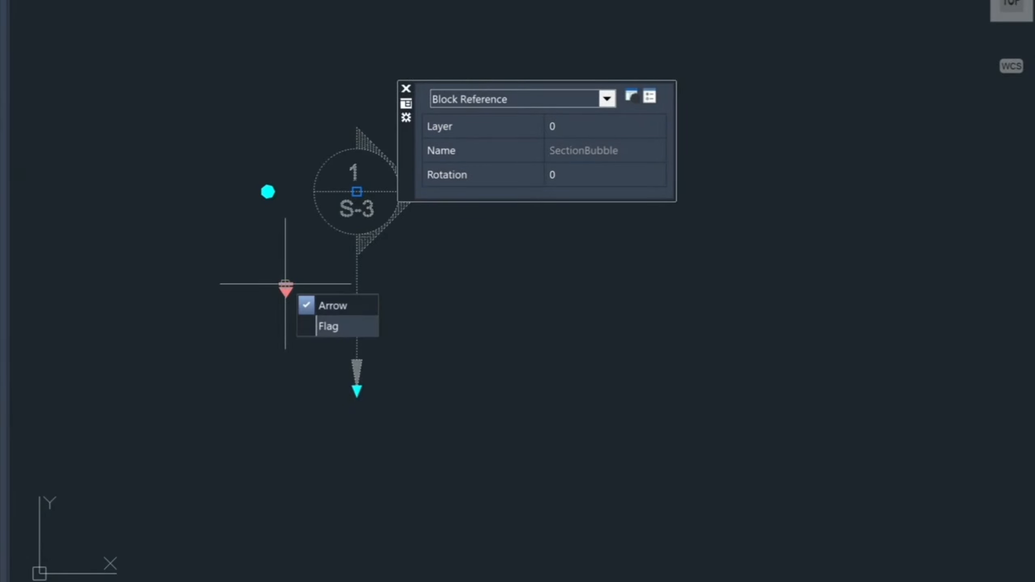
left_click(328, 326)
key("Escape")
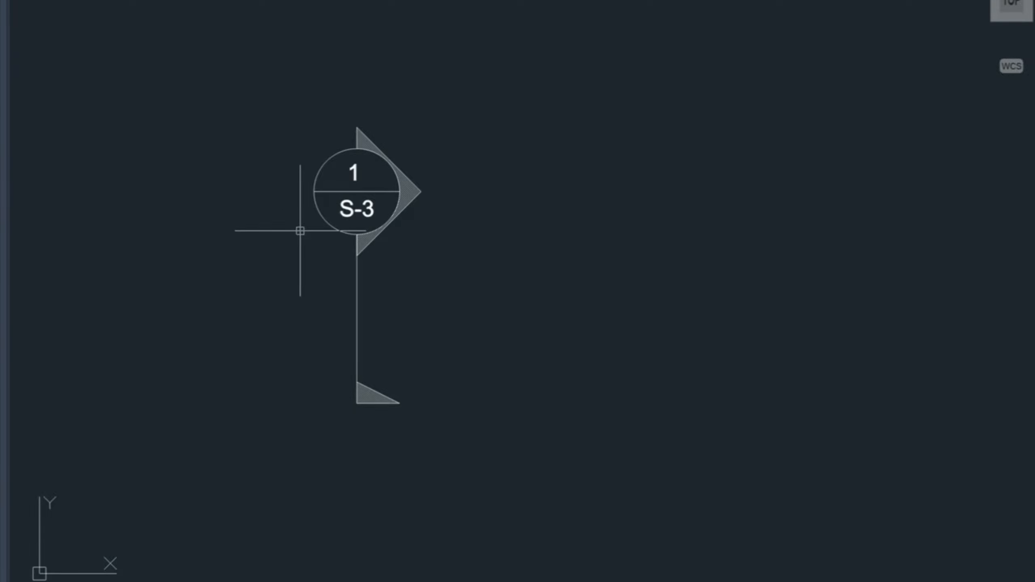
Reopen the section bubble block with BEDIT and make Flag the current visibility state.
type("it")
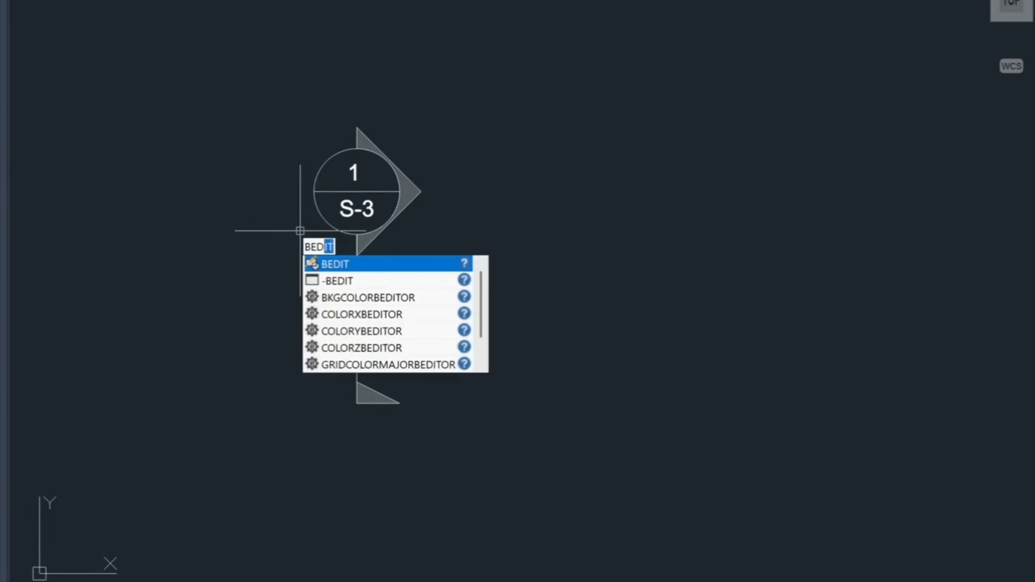
key("Return")
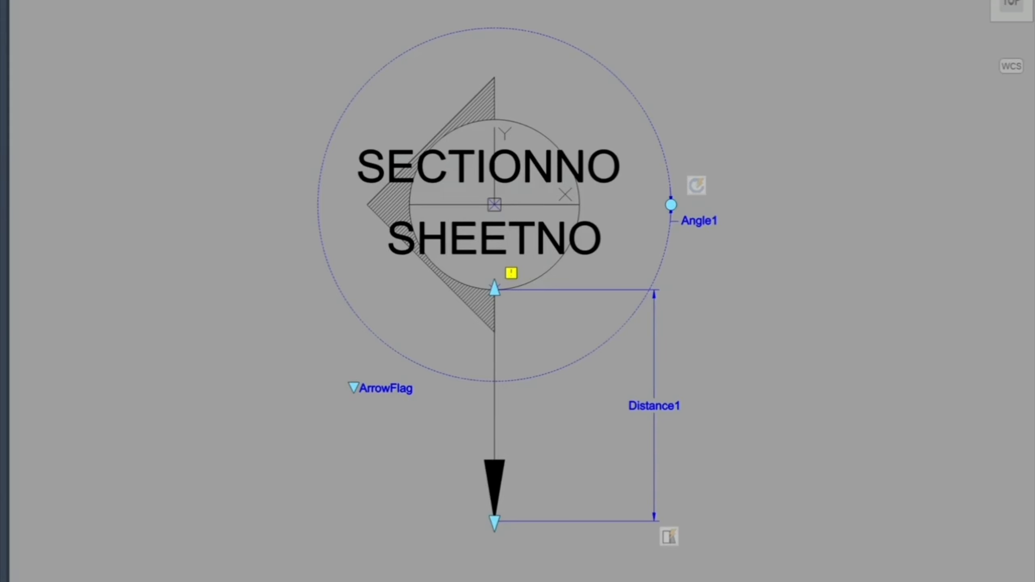
left_click(151, 56)
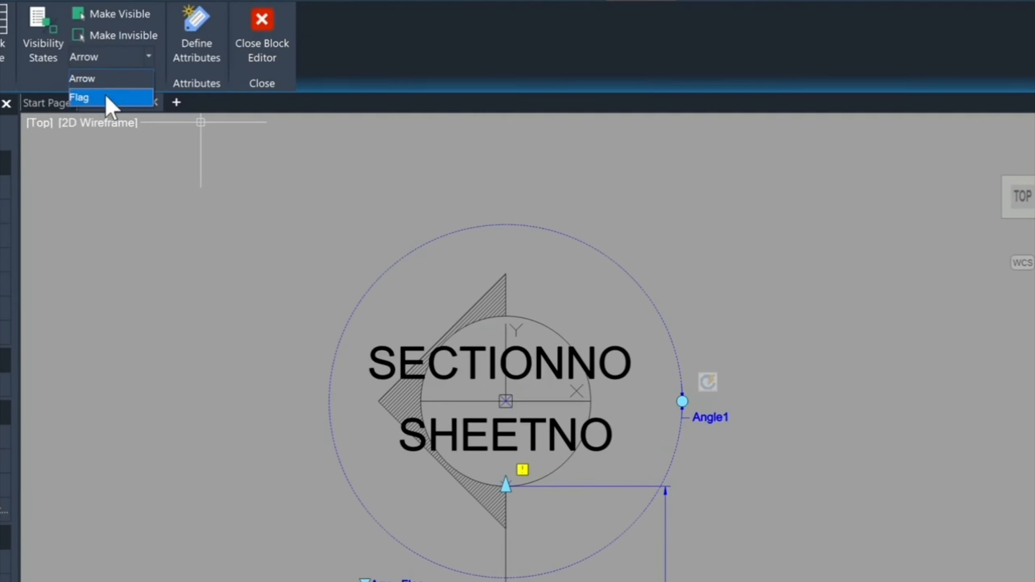
left_click(108, 97)
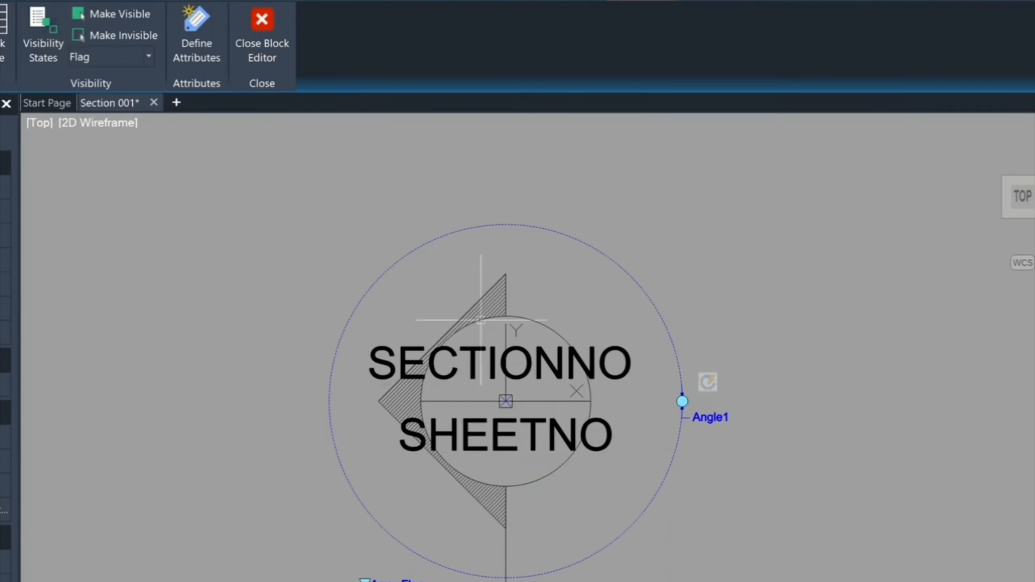
scroll(536, 449, "down", 3)
scroll(536, 449, "up", 1)
middle_click_drag(536, 448, 419, 341)
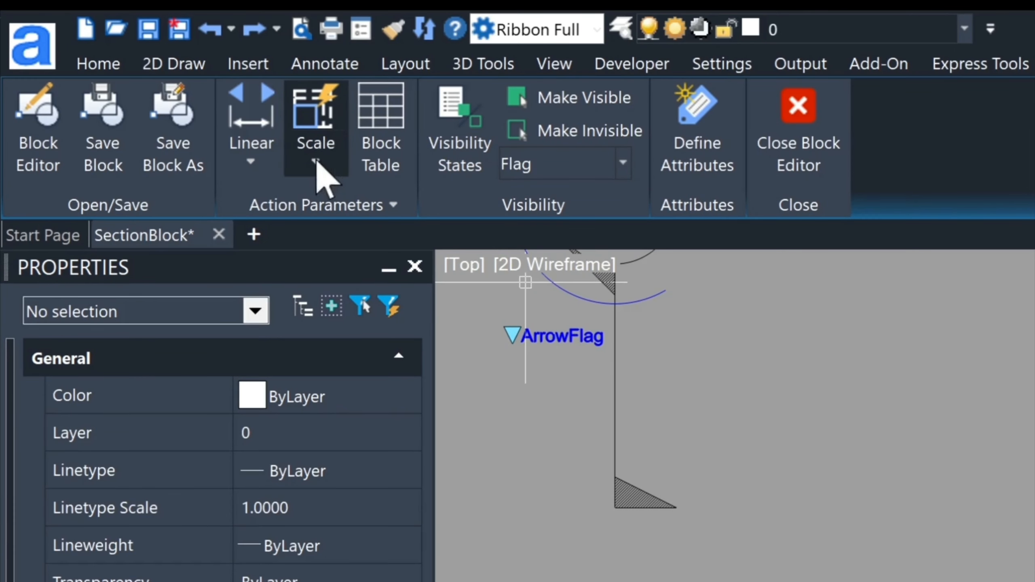
Place a vertical linear parameter from the flag triangle's lower-left corner downward, with a single grip at its lower end.
left_click(253, 99)
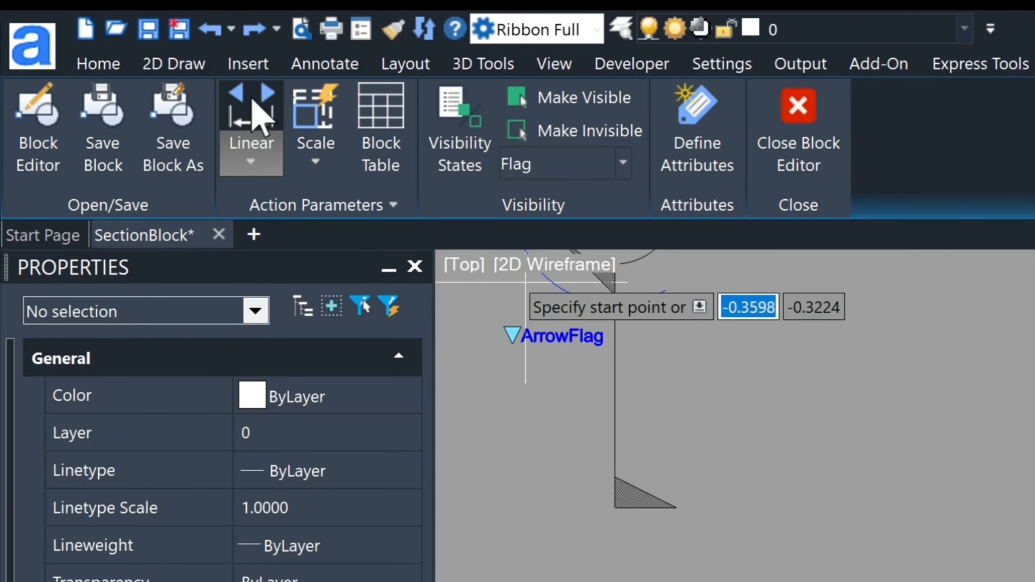
left_click(615, 508)
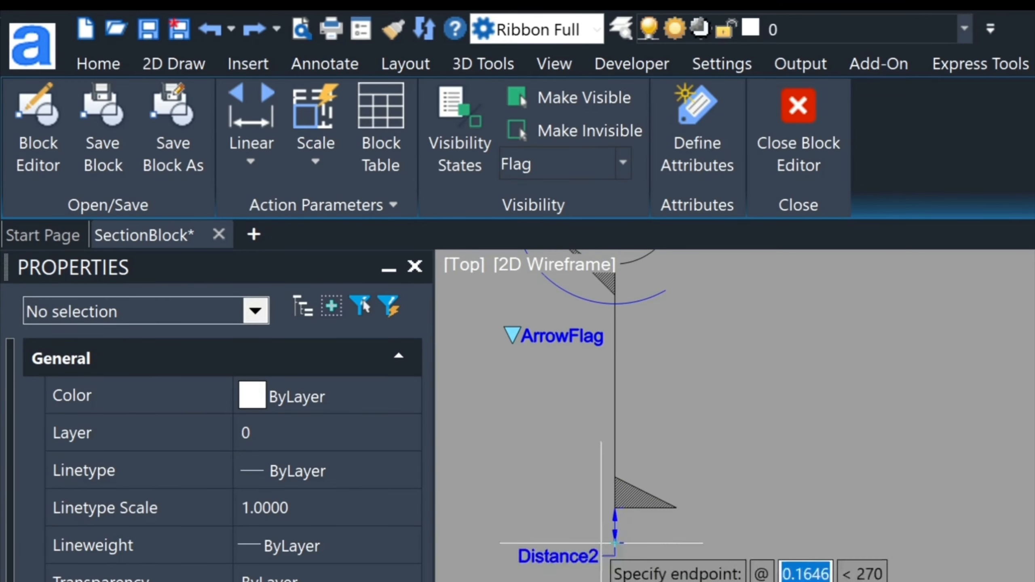
left_click(615, 579)
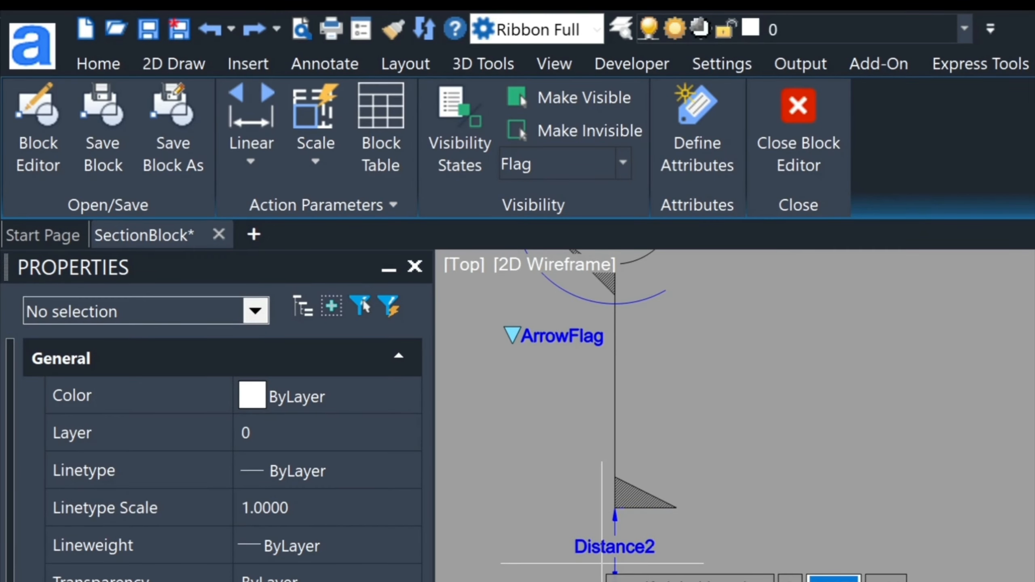
key("Escape")
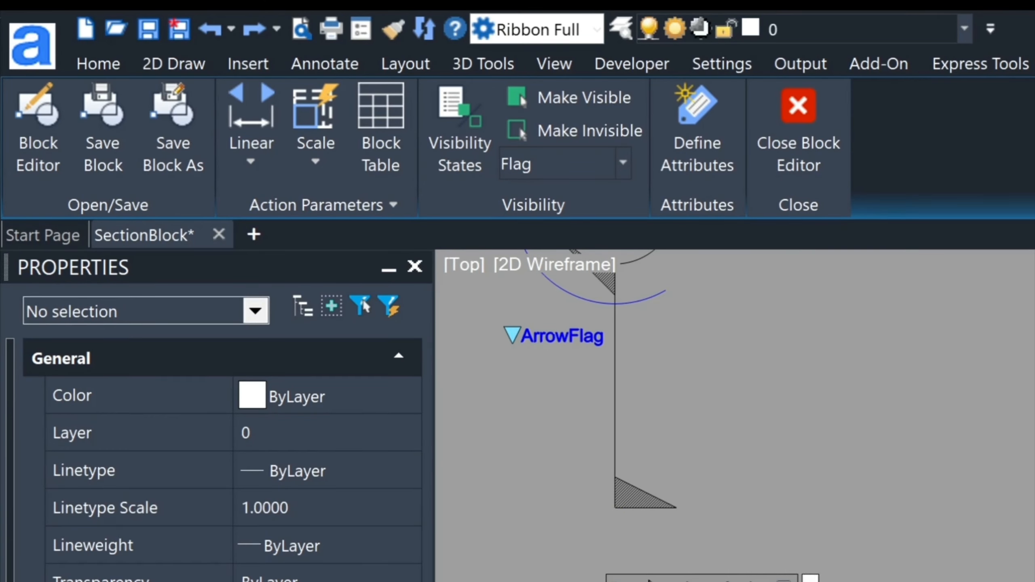
key("Return")
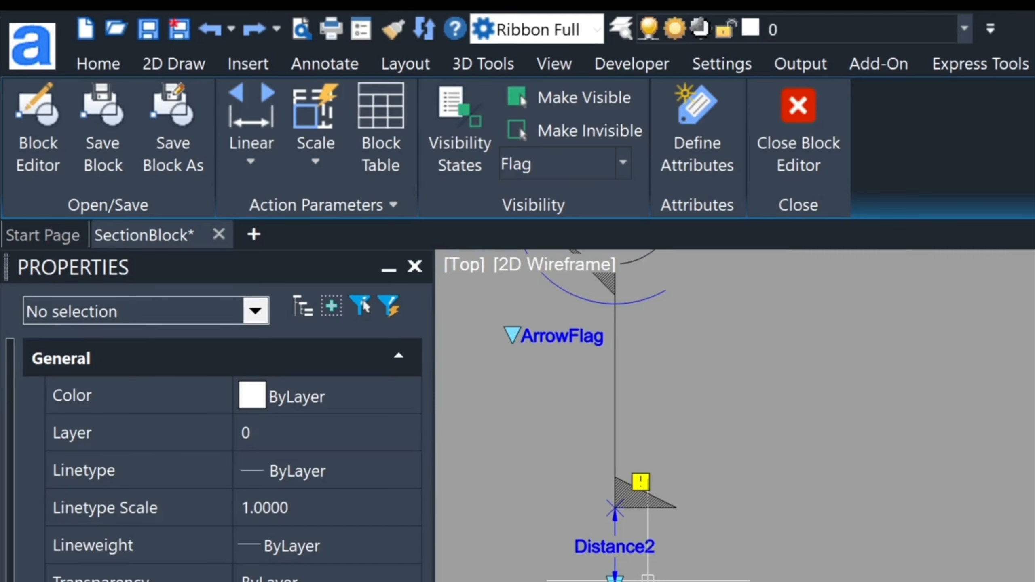
Add a Move action at the Distance2 parameter's start point for the flag tail's line and triangle, and close the Block Editor saving the changes.
left_click(317, 159)
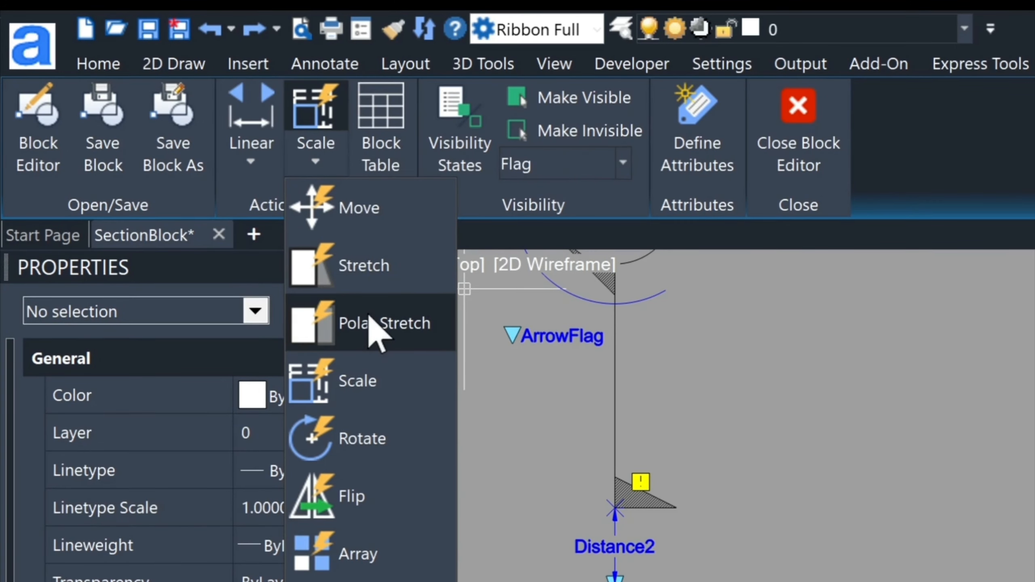
left_click(358, 208)
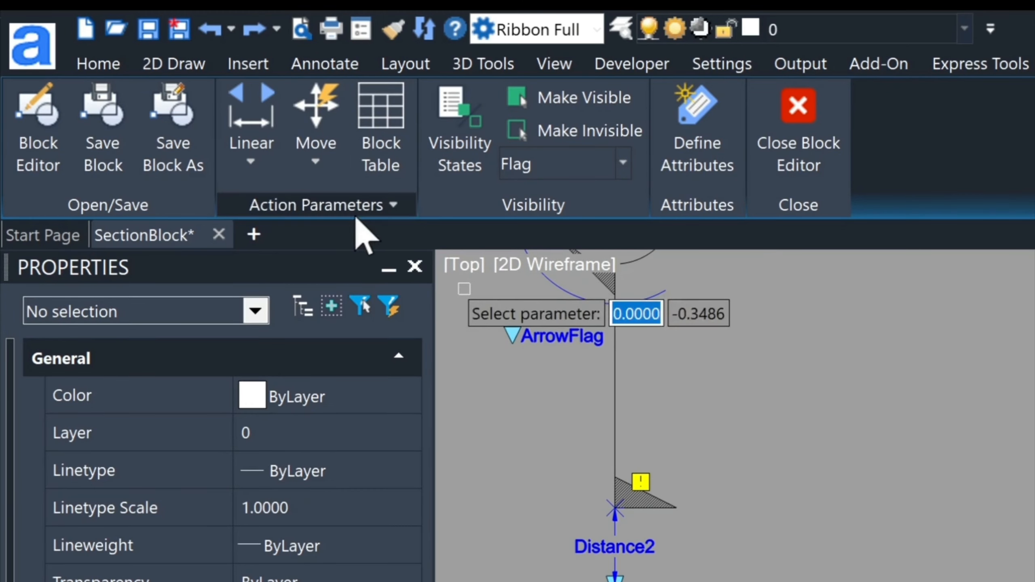
left_click(626, 544)
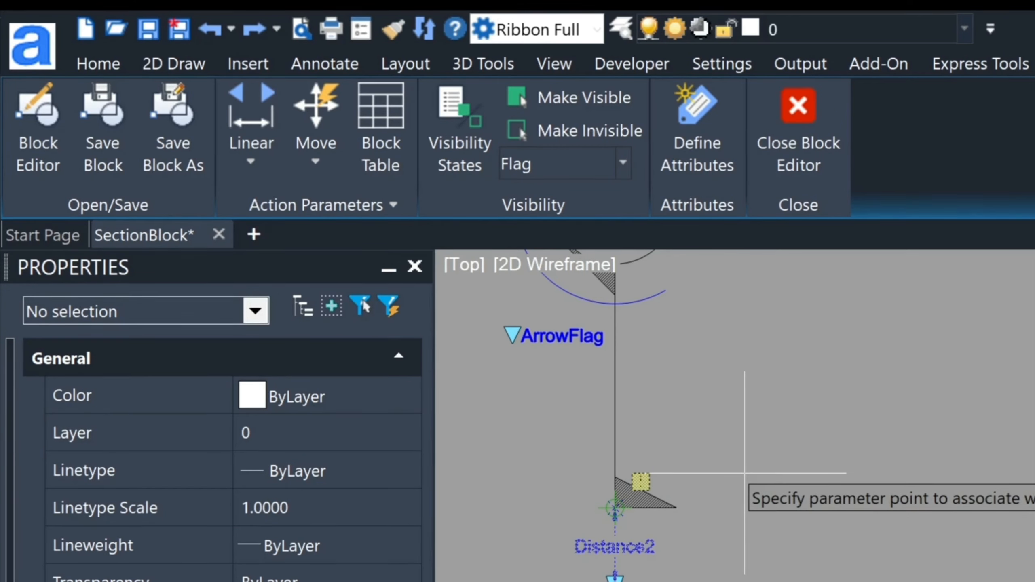
left_click(616, 508)
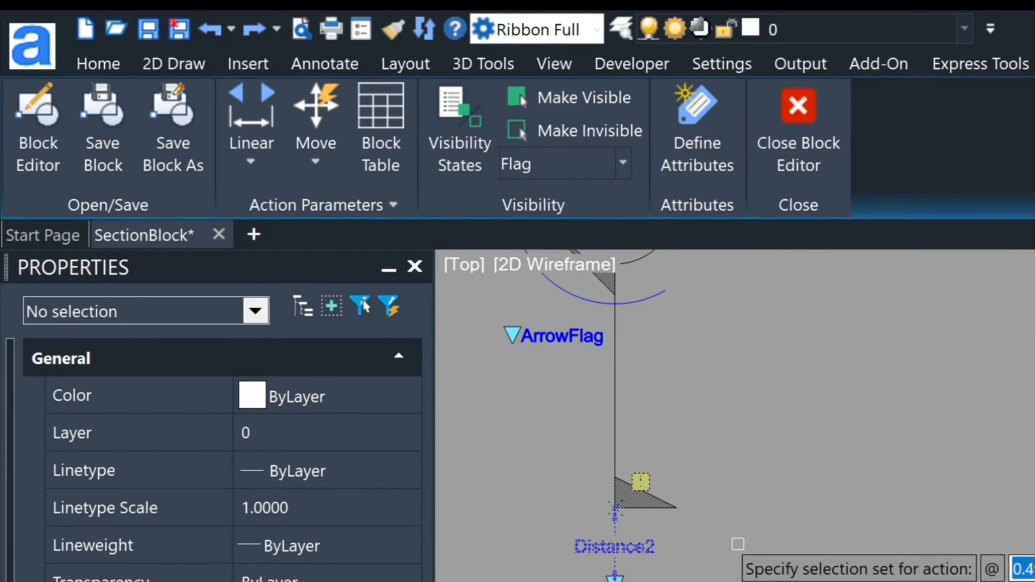
left_click(694, 571)
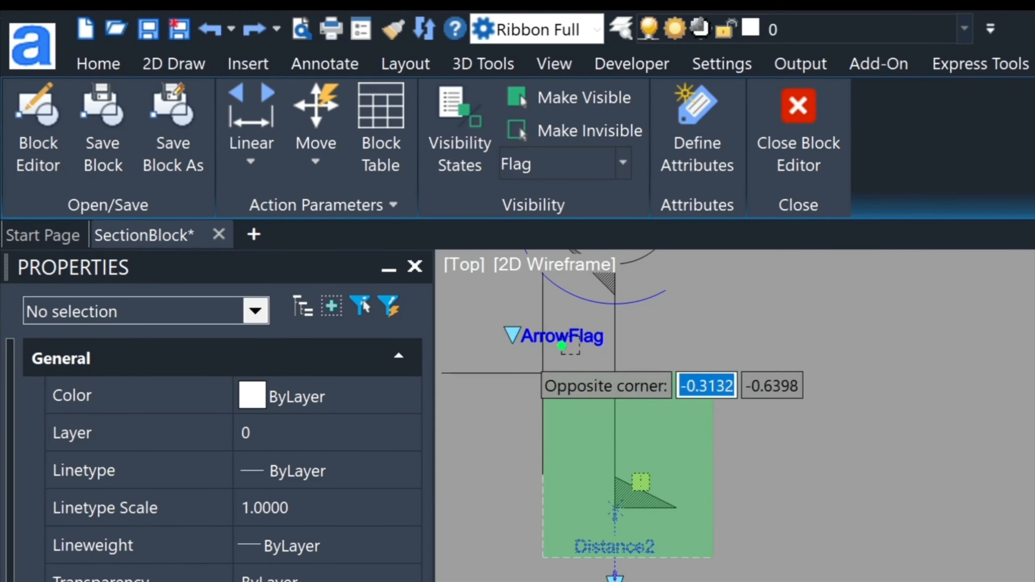
left_click(566, 396)
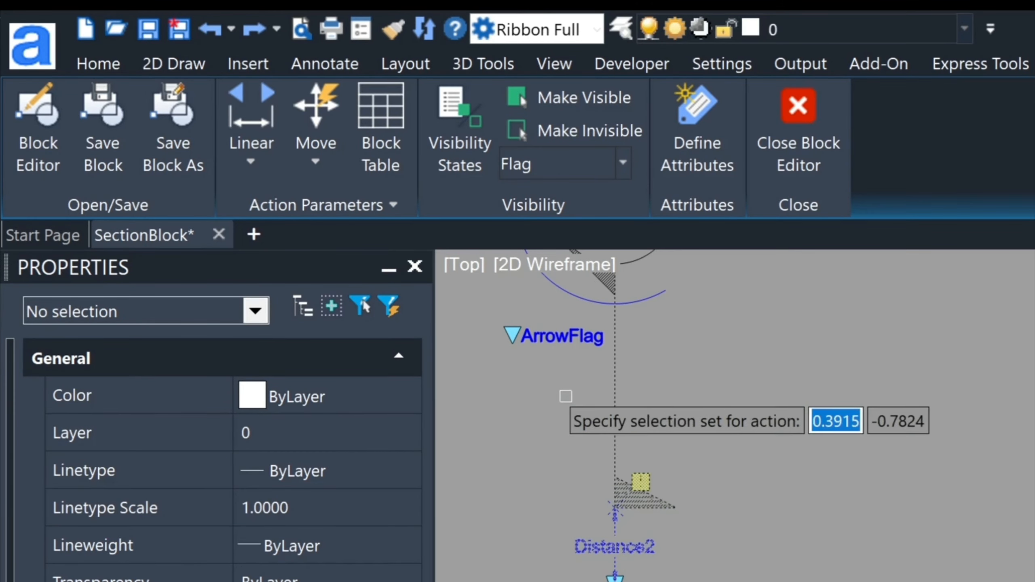
key("Return")
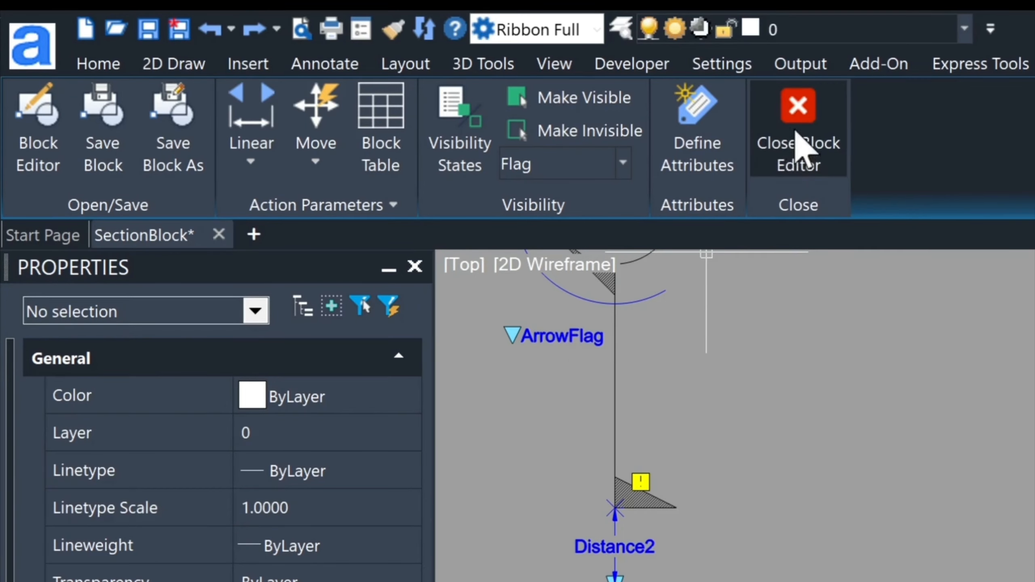
left_click(798, 145)
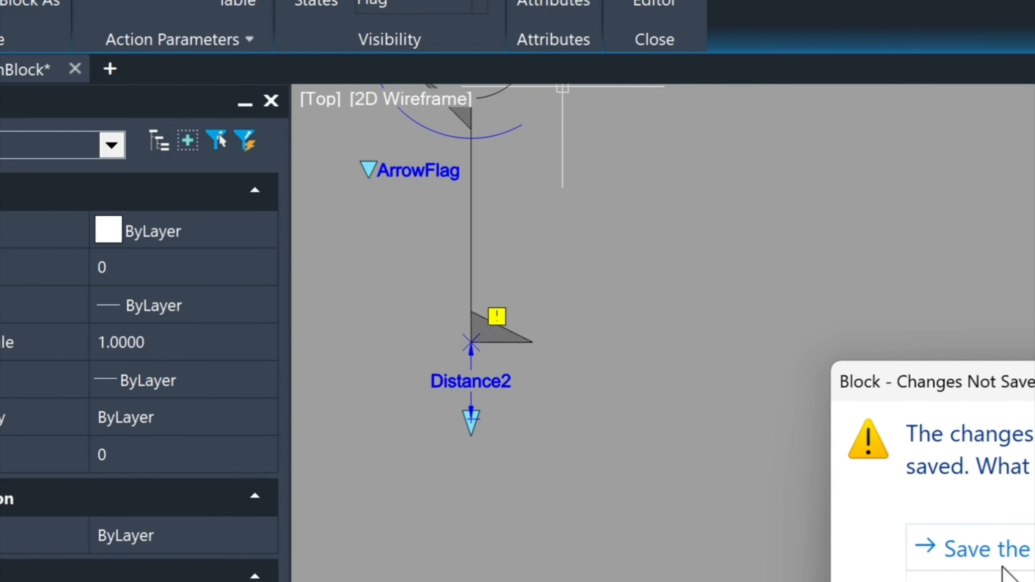
left_click(1006, 559)
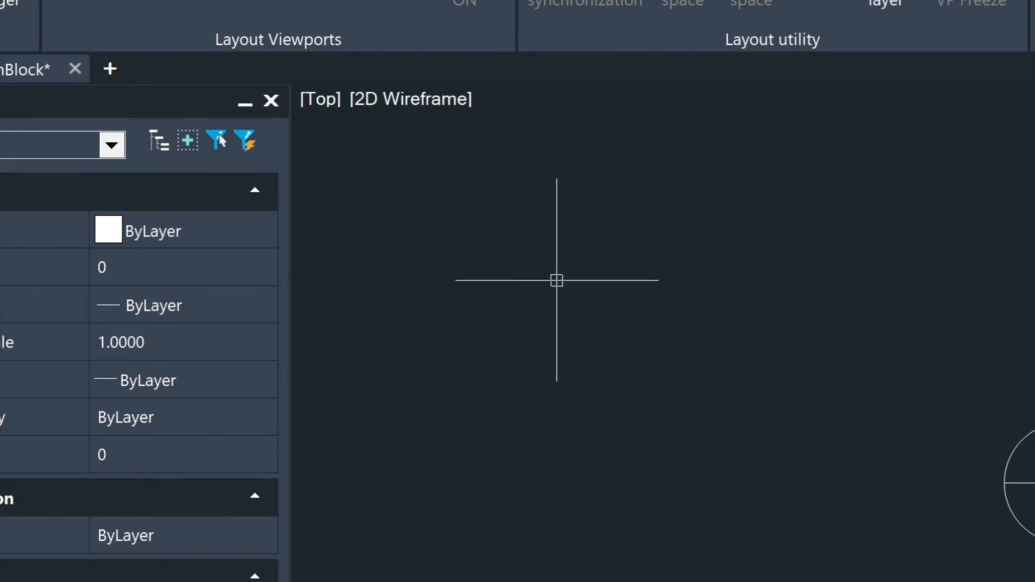
Switch the inserted section bubble's visibility state from its visibility grip to Flag.
left_click(582, 279)
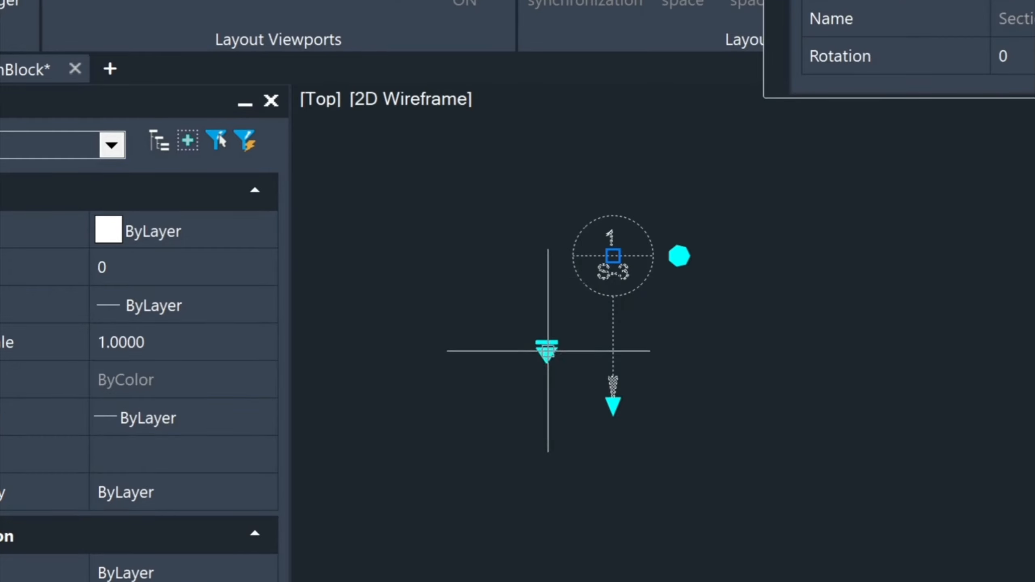
mouse_move(547, 351)
double_click(594, 405)
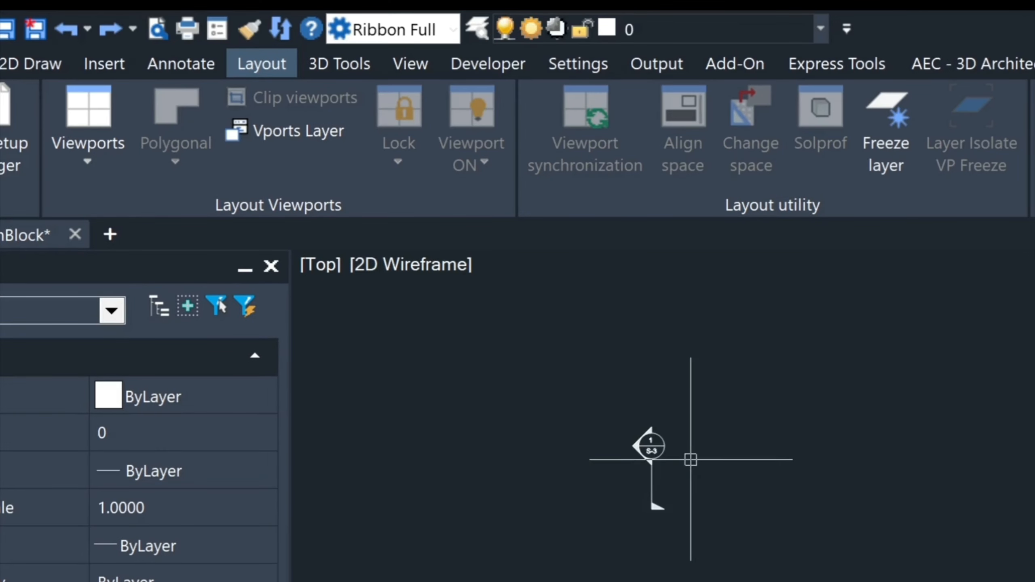
middle_click_drag(690, 460, 561, 368)
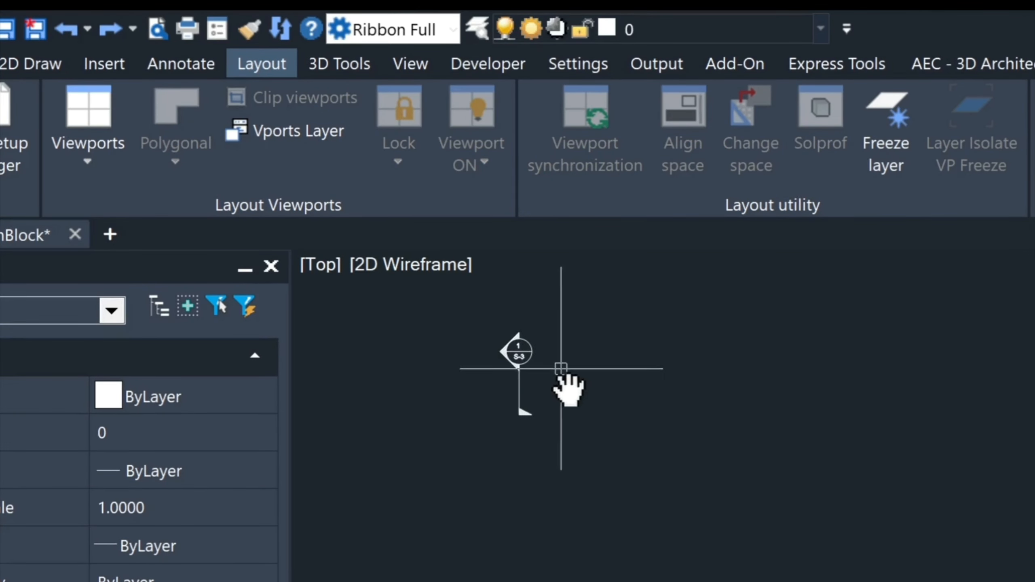
Try stretching the section bubble's flag tail downward from its end, and deselect the block.
left_click(519, 385)
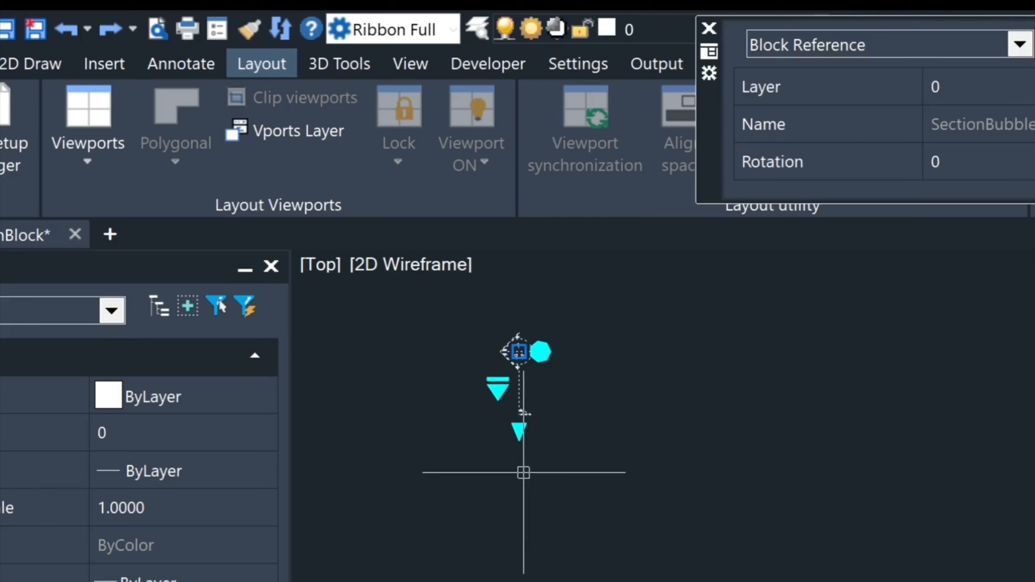
left_click(519, 431)
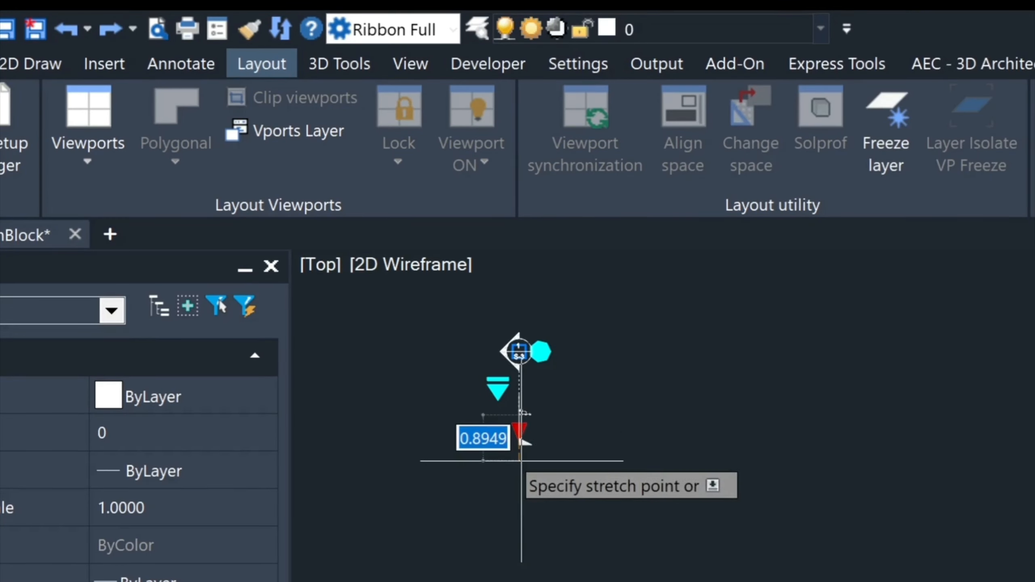
key("Escape")
left_click(527, 472)
key("Escape")
key("Escape")
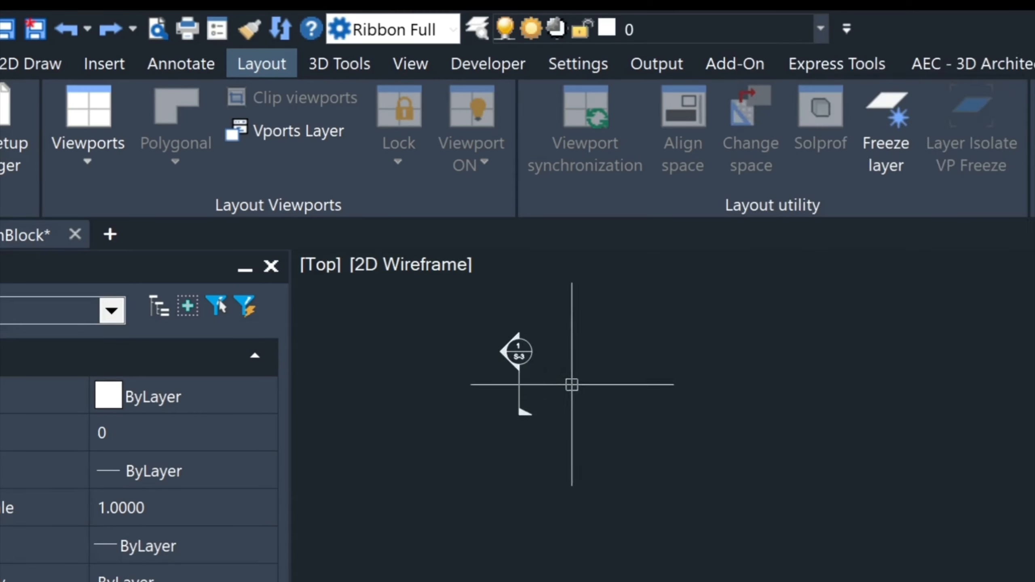
Rotate the section bubble's pointer to an angle of 180 degrees.
scroll(518, 318, "up", 3)
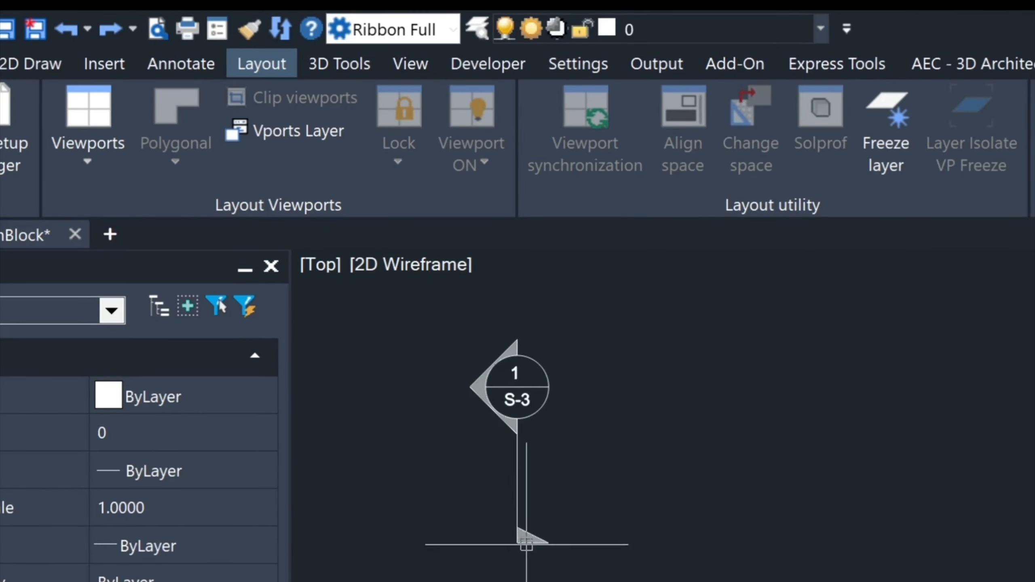
left_click(518, 514)
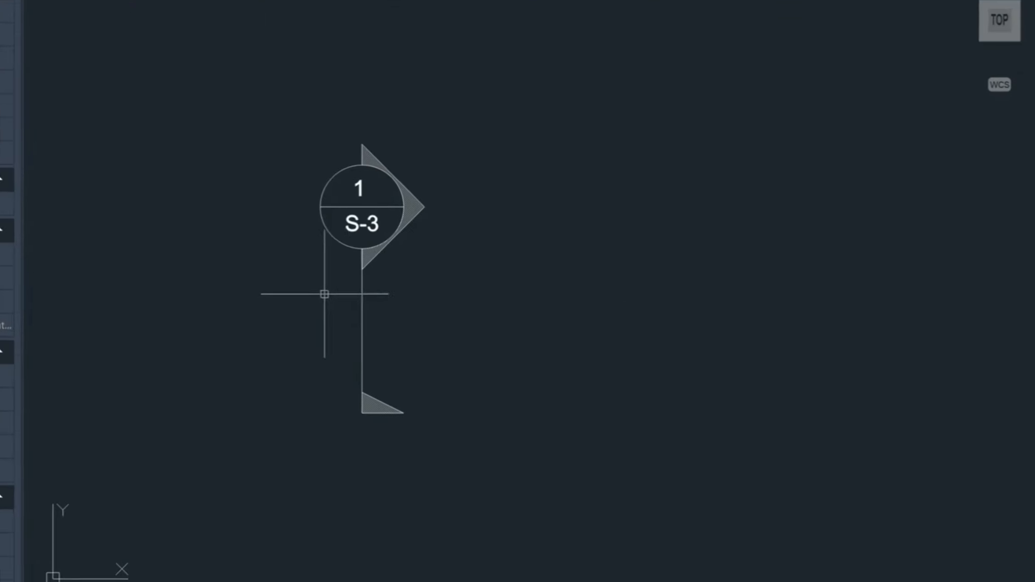
Open the SectionBubble block with BEDIT and make Arrow the current visibility state.
scroll(348, 242, "up", 3)
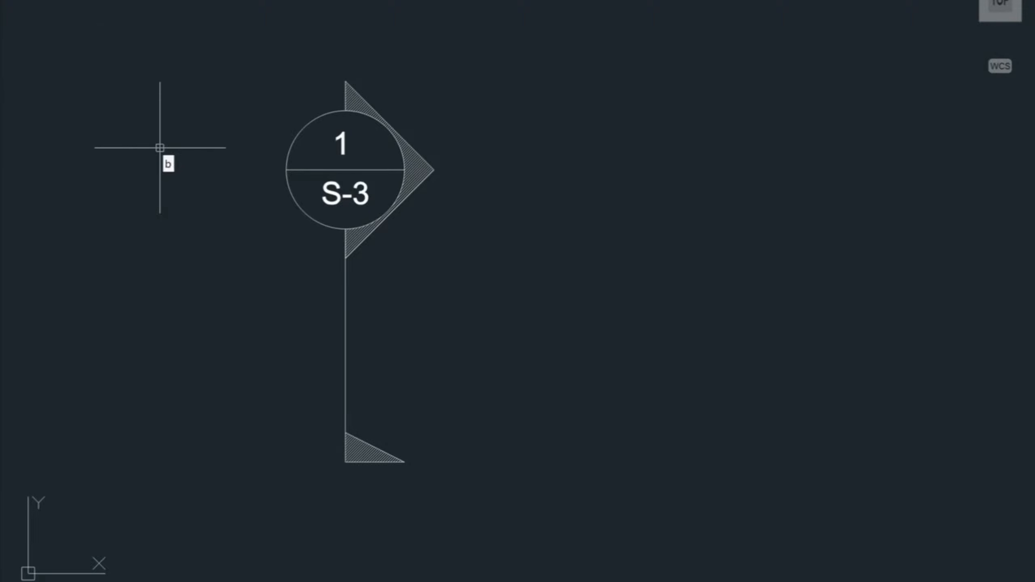
type("it")
key("Return")
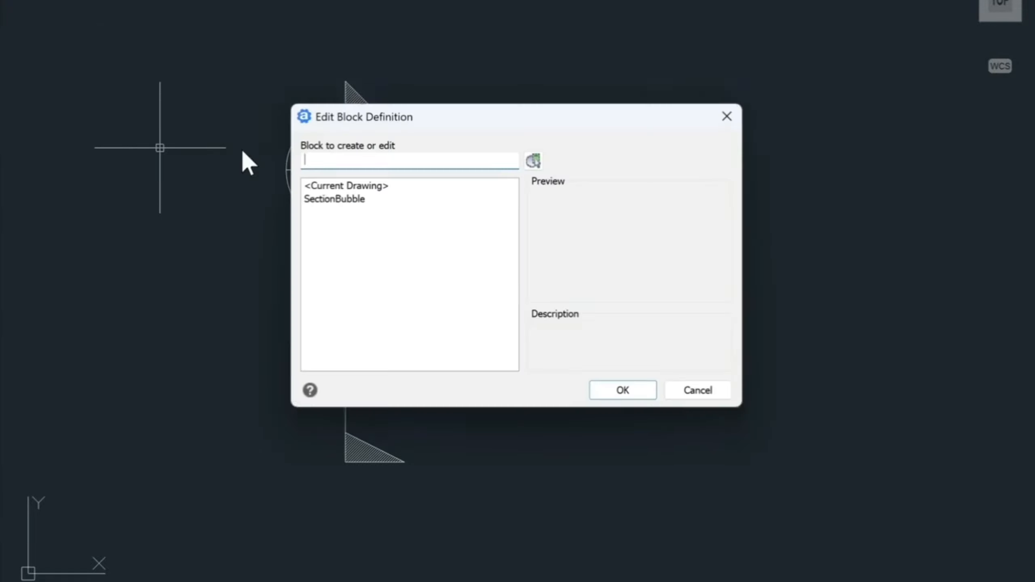
left_click(309, 191)
left_click(635, 399)
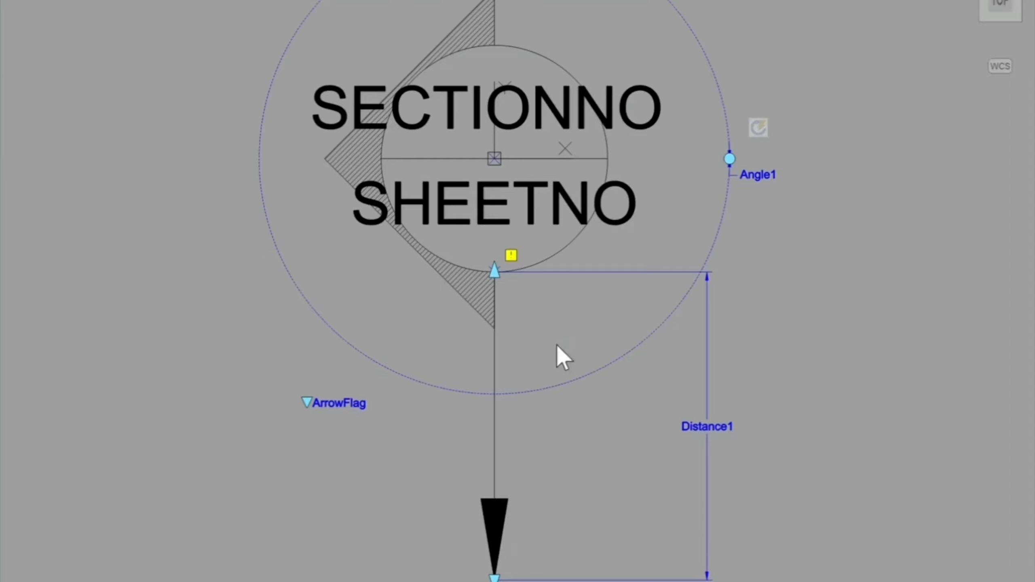
scroll(492, 320, "down", 2)
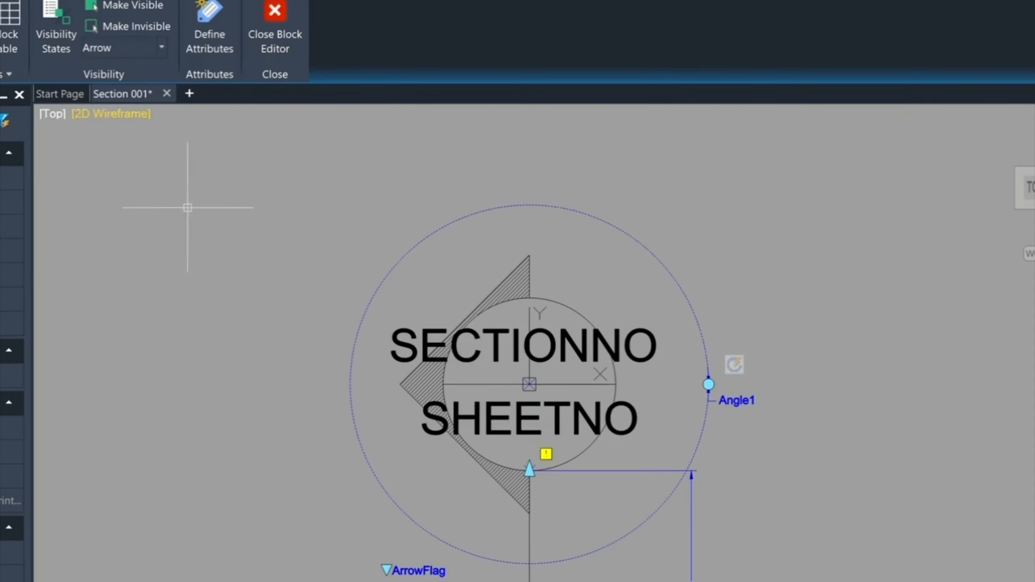
left_click(163, 46)
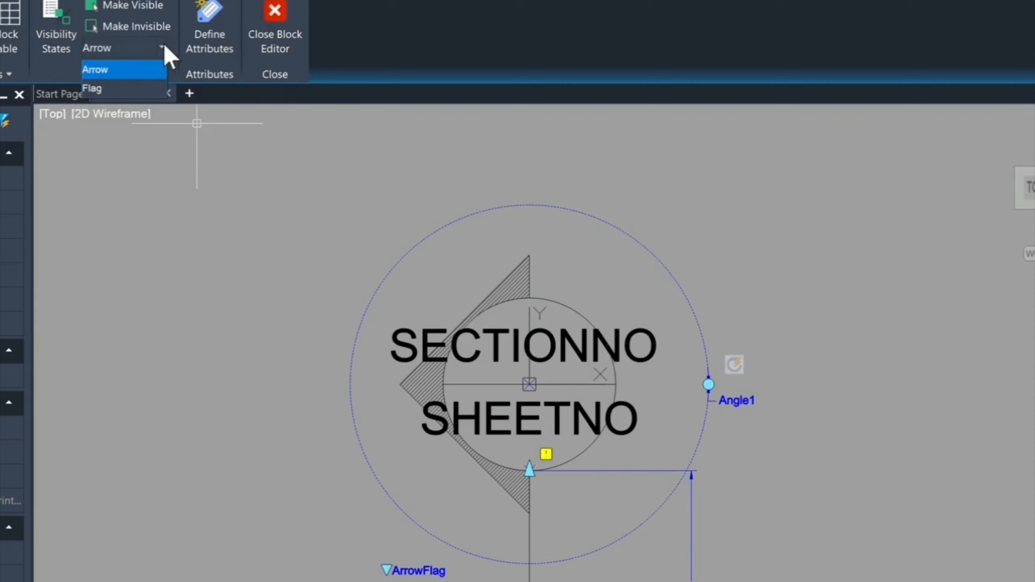
left_click(138, 71)
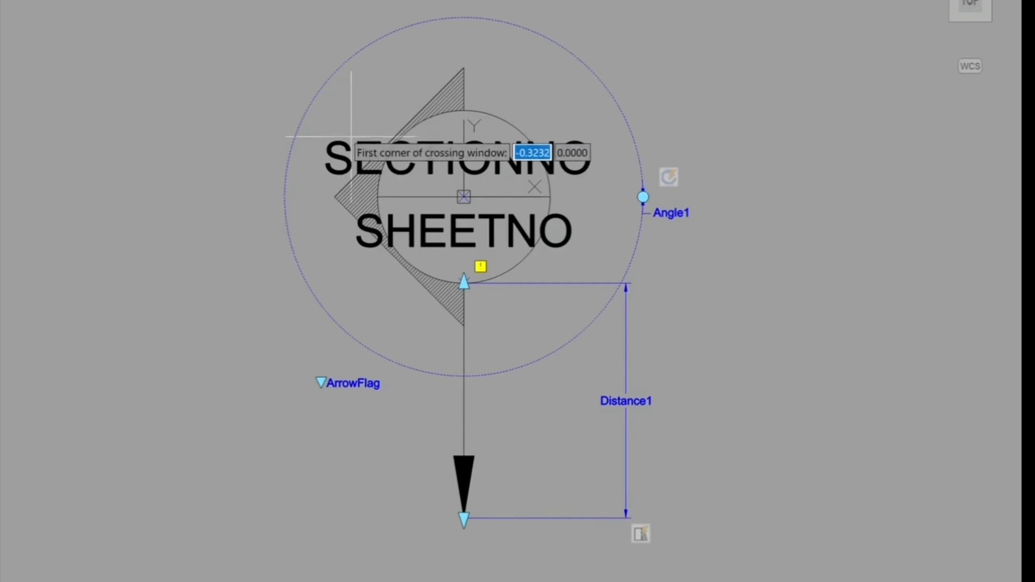
Make the triangular pointer's hatch and the outline caught with it invisible for the current Arrow state only.
left_click(473, 93)
left_click(455, 49)
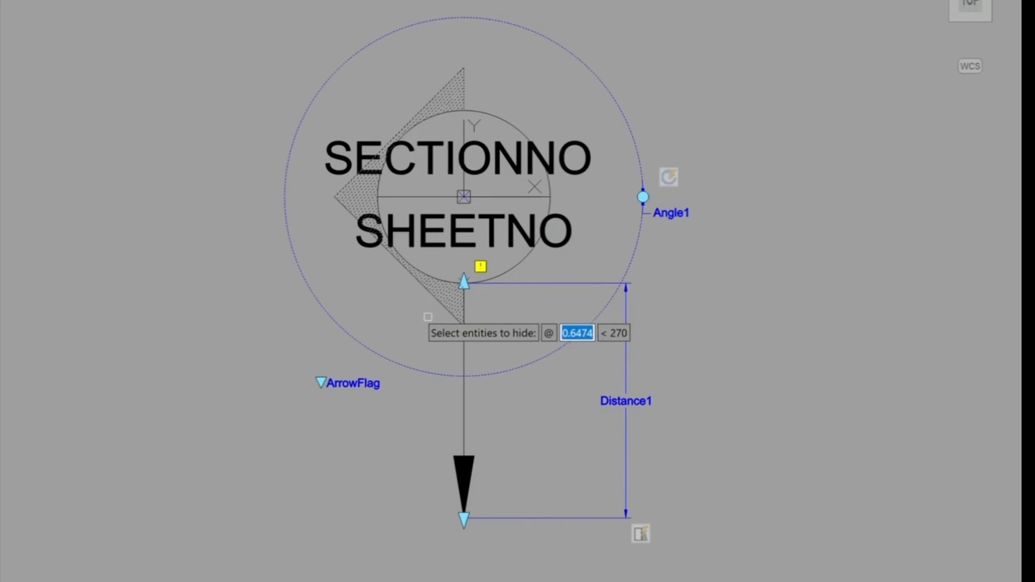
key("Return")
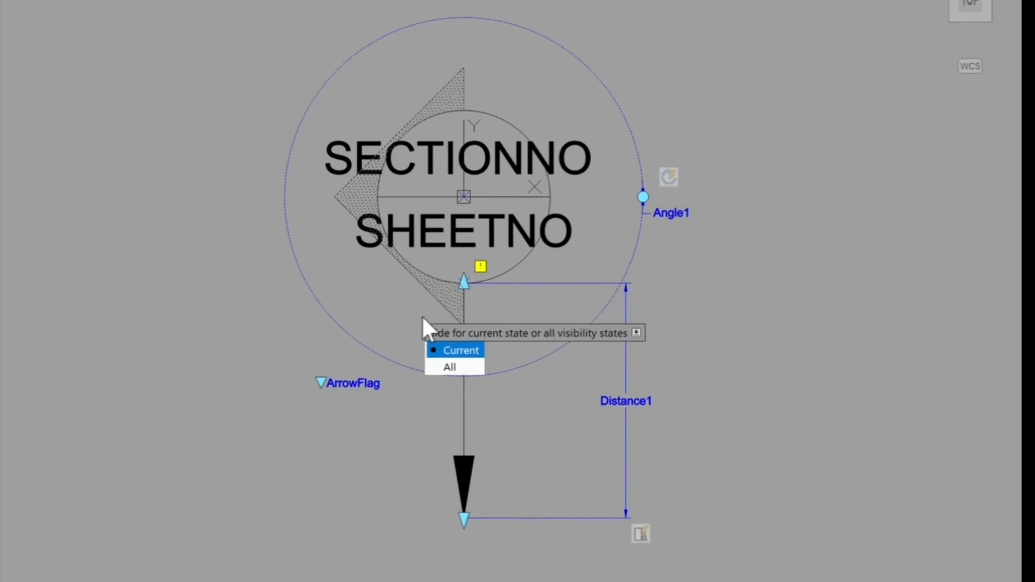
left_click(448, 351)
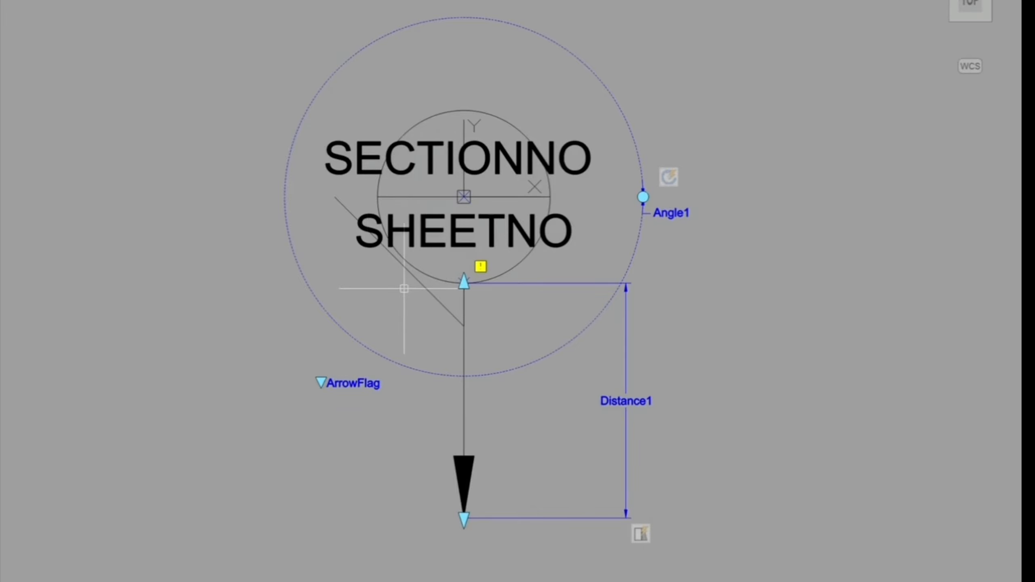
Hide the pointer's remaining diagonal and short vertical lines in the Arrow state, and close the Block Editor saving the changes to SectionBubble.
left_click(79, 35)
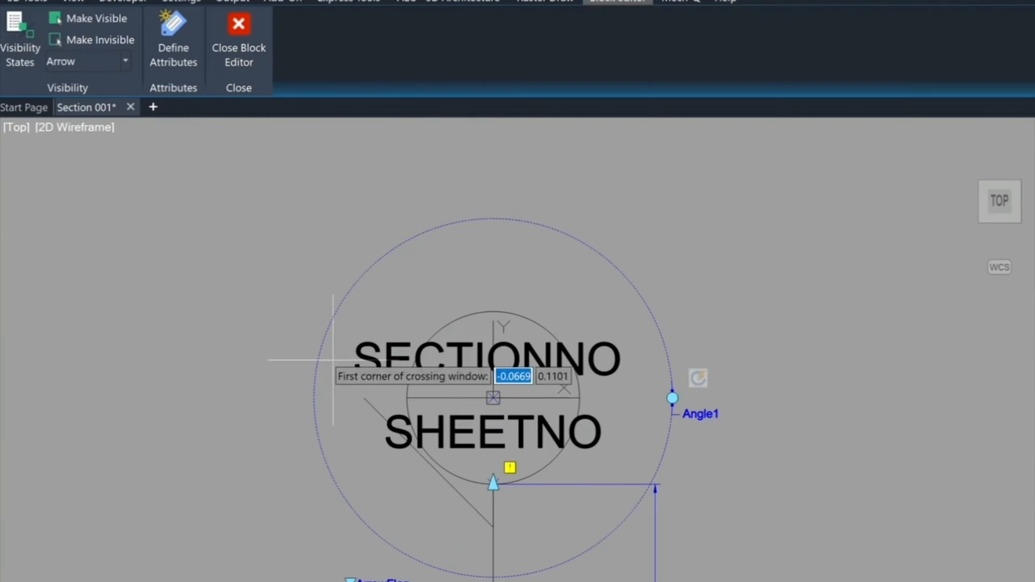
key("Escape")
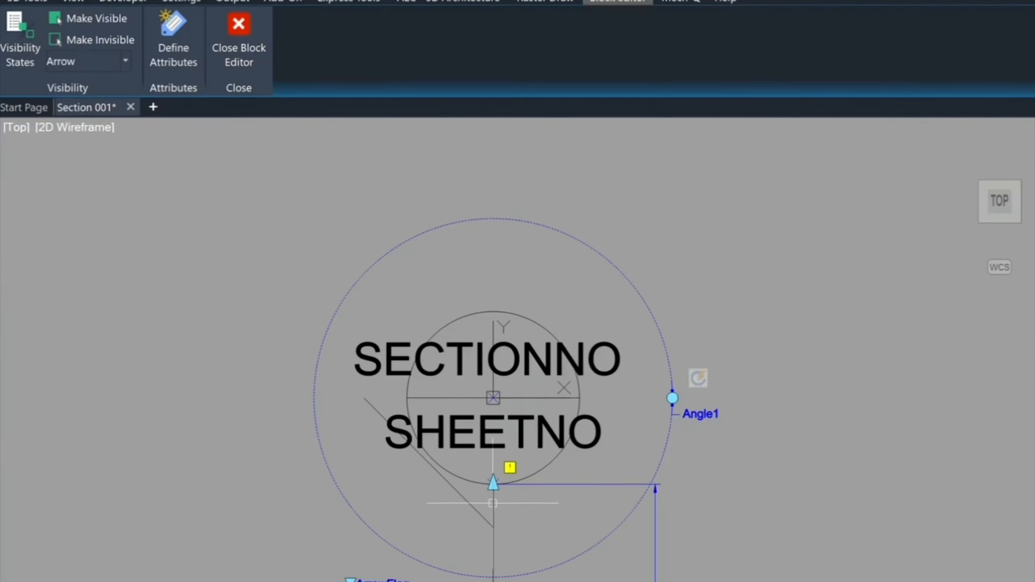
left_click(493, 503)
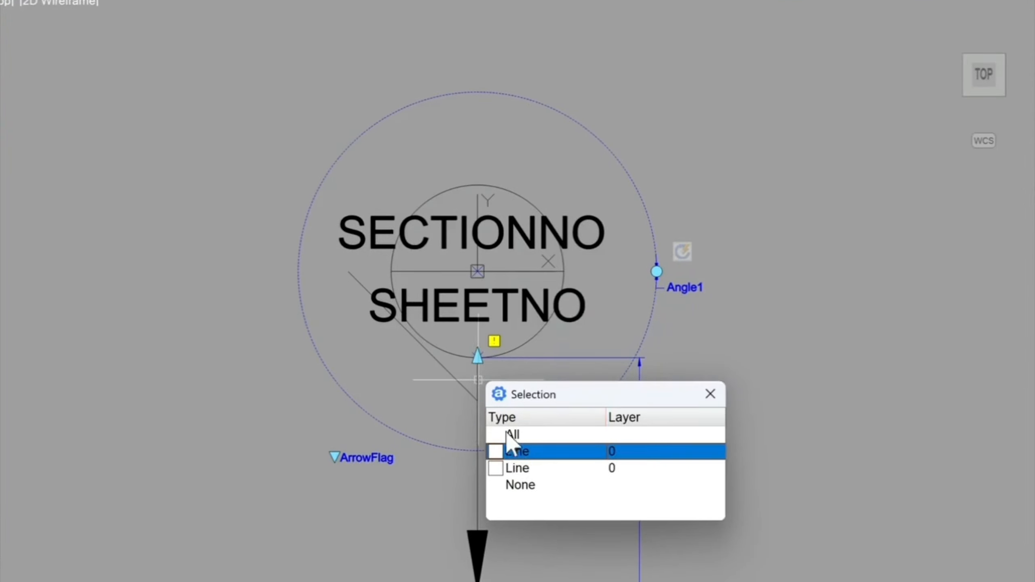
left_click(526, 468)
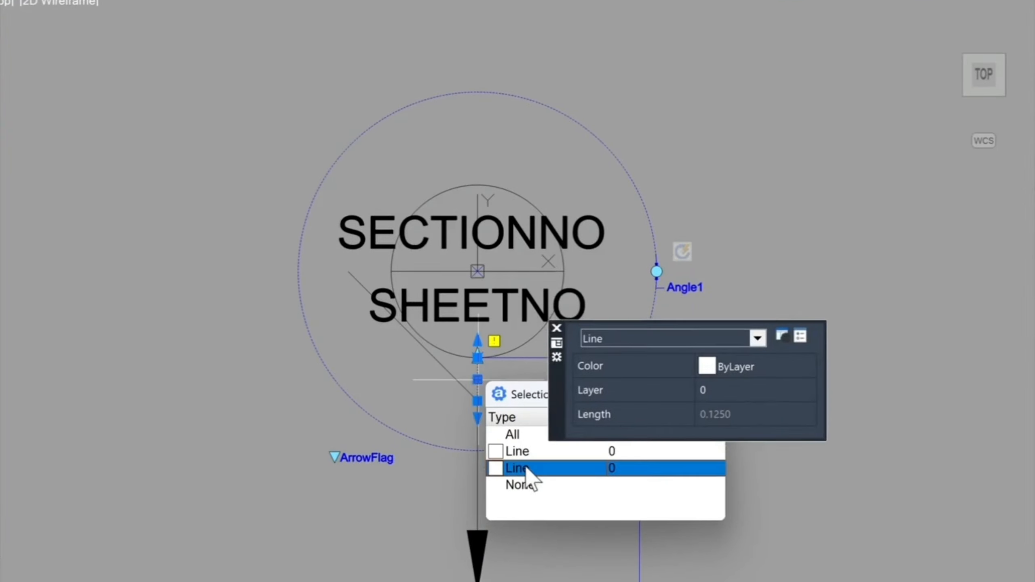
left_click(526, 468)
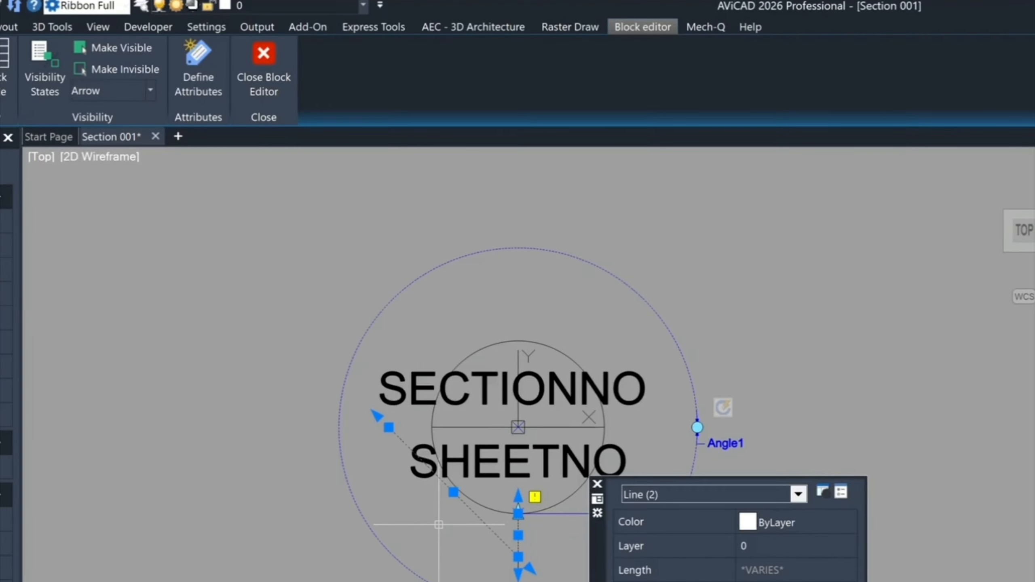
left_click(110, 67)
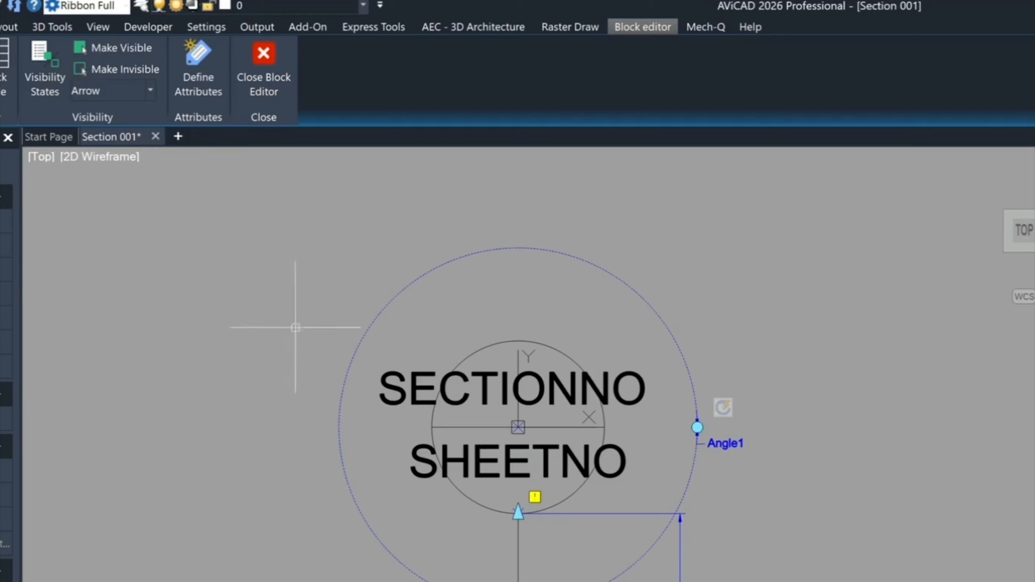
left_click(261, 55)
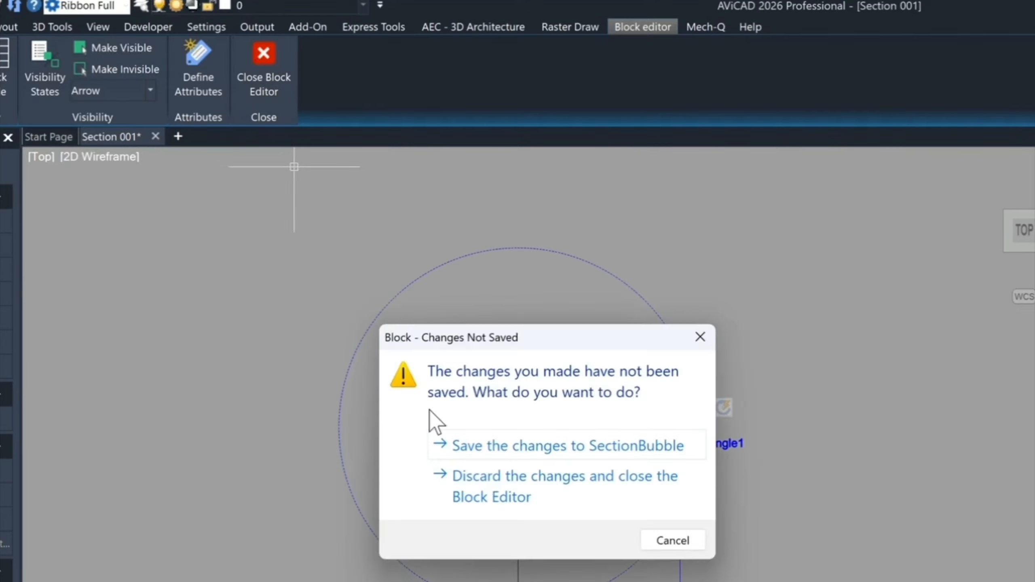
left_click(518, 442)
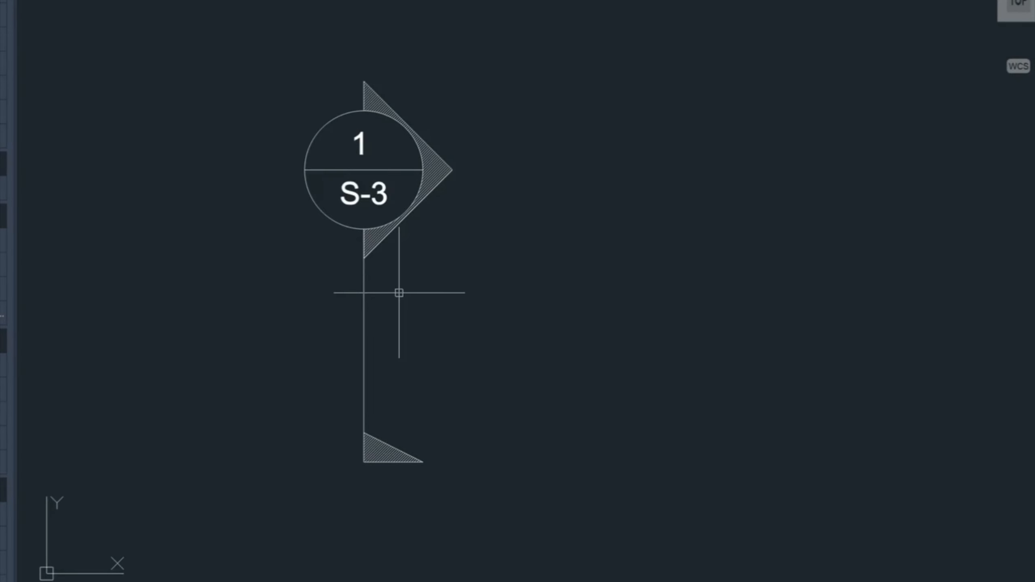
Switch the inserted section bubble's visibility state to Arrow and lengthen its arrow tail downward.
left_click(364, 289)
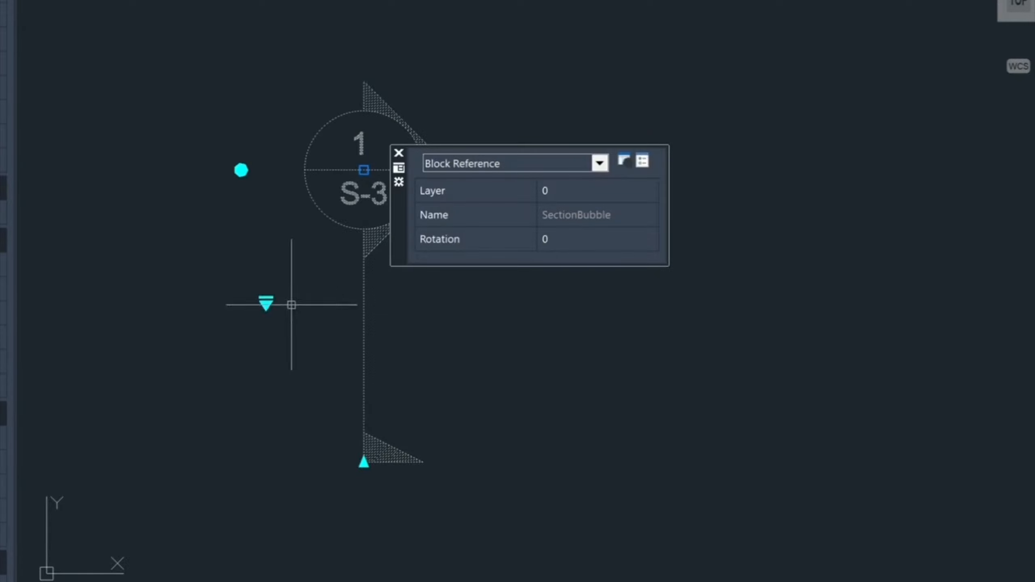
left_click(266, 299)
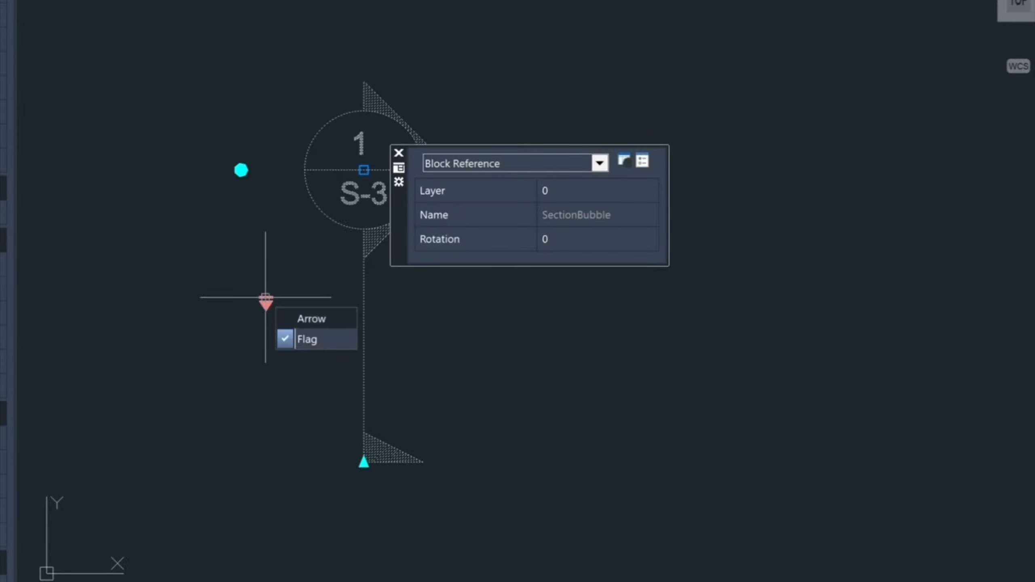
left_click(311, 319)
key("Escape")
left_click(364, 429)
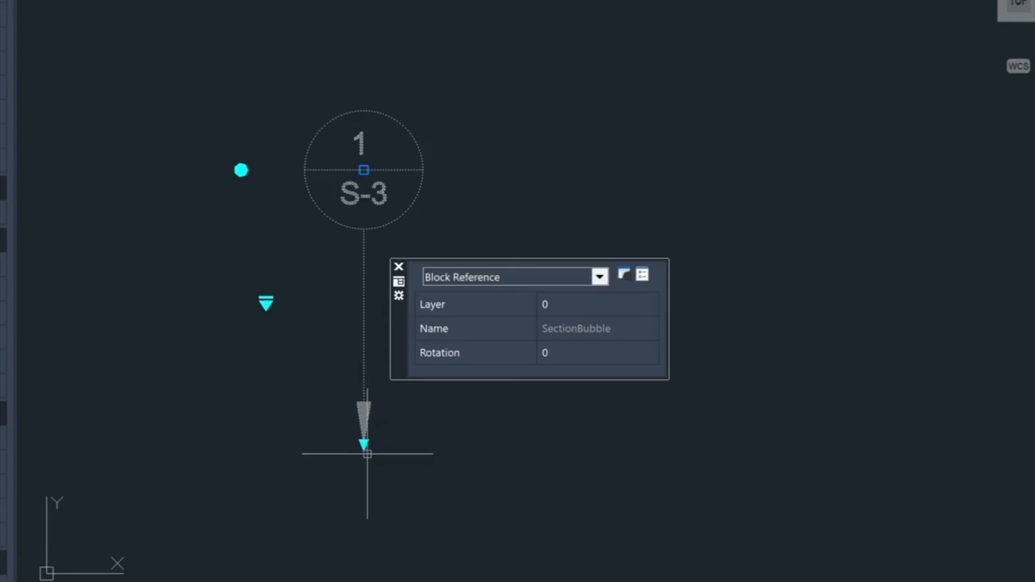
key("Escape")
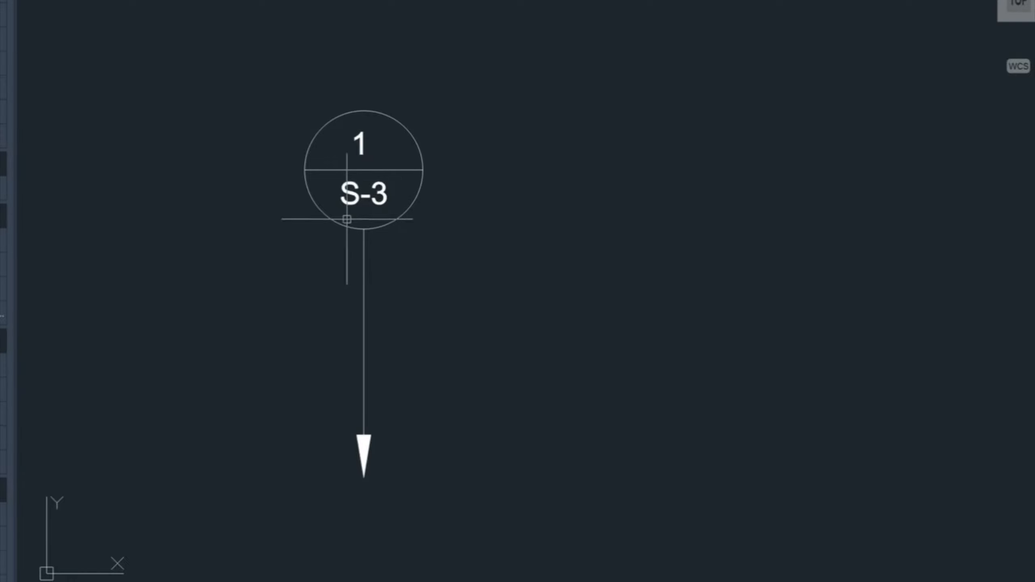
Return the inserted section bubble to the Flag visibility state.
left_click(333, 224)
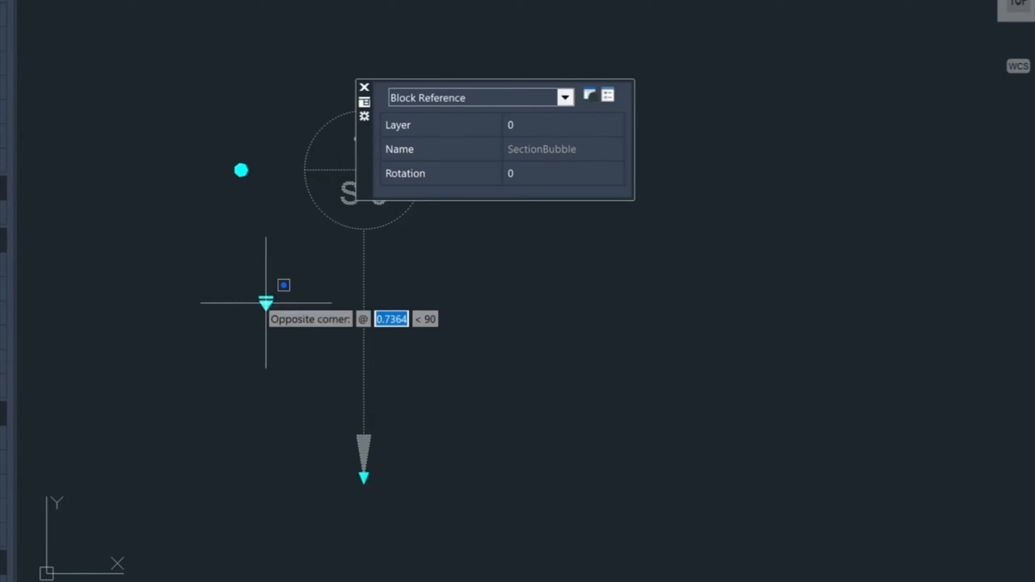
left_click(266, 301)
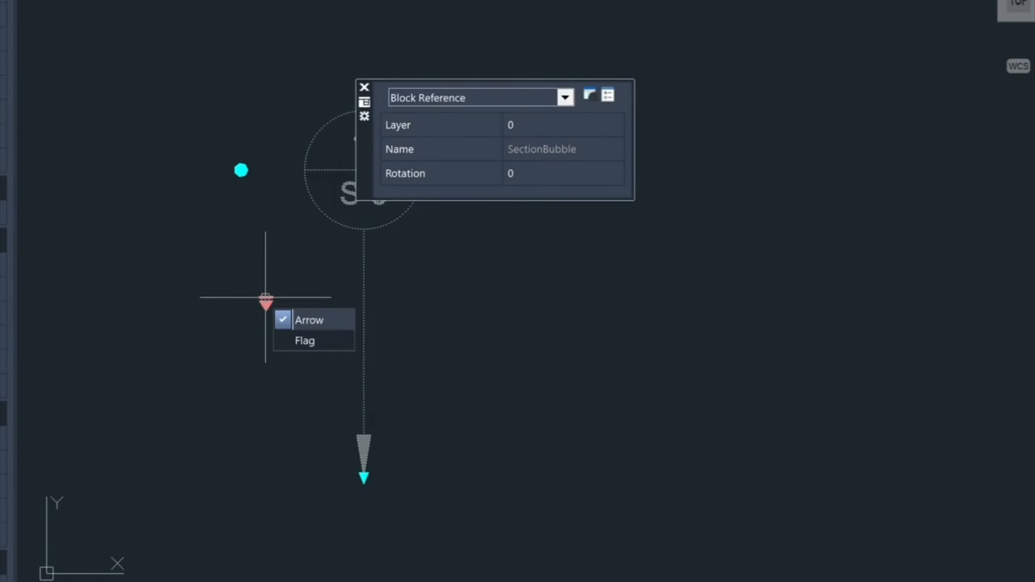
double_click(305, 341)
key("Escape")
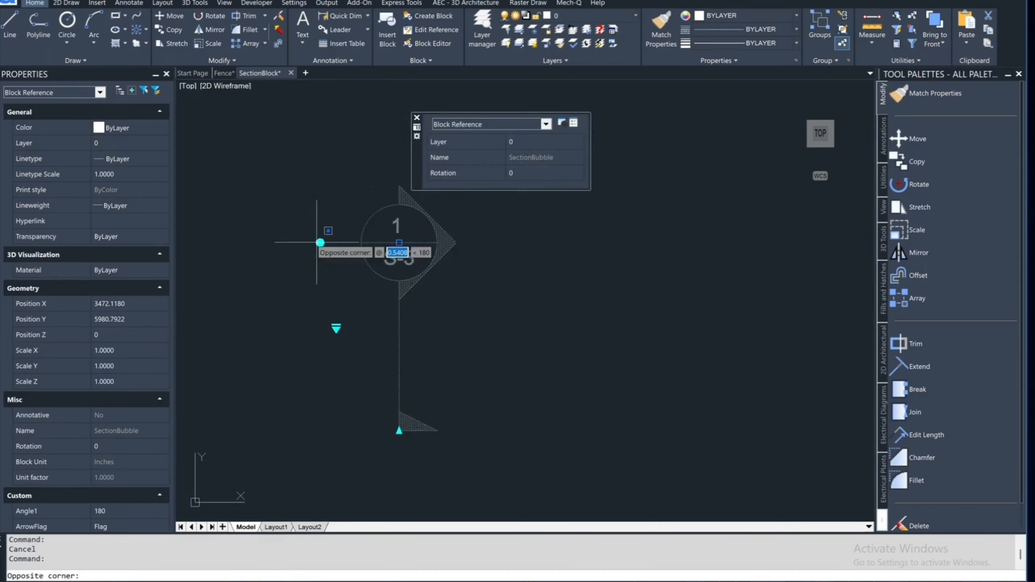
Try rotating the Flag-state bubble's pointer around the circle, and deselect the block.
left_click(320, 243)
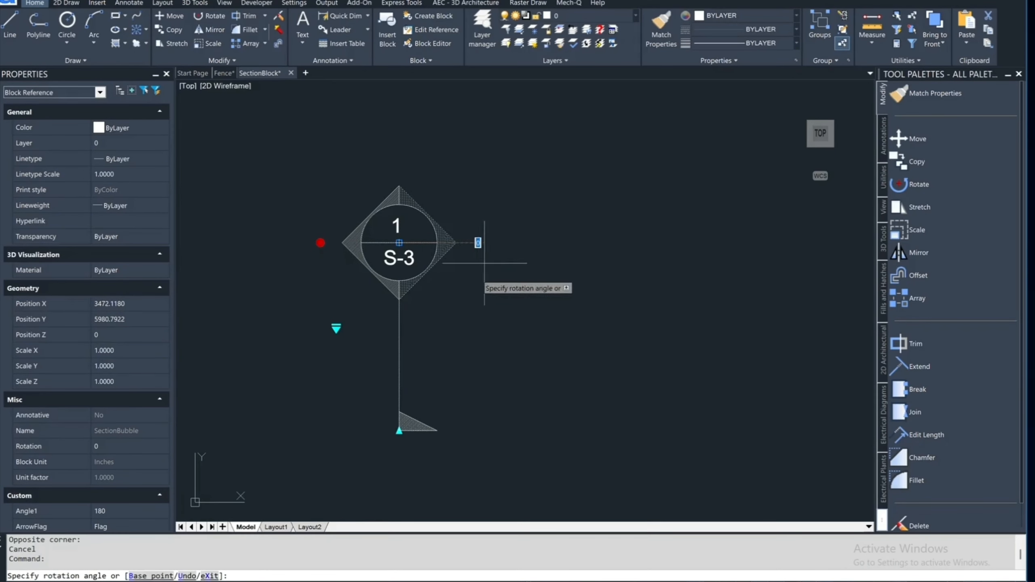
left_click(413, 171)
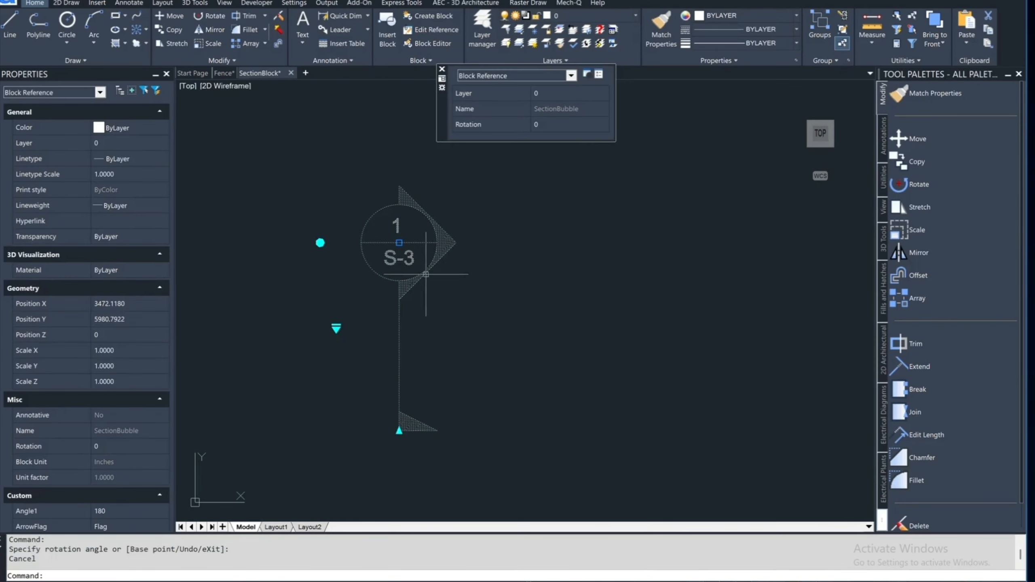
key("Escape")
key("Escape")
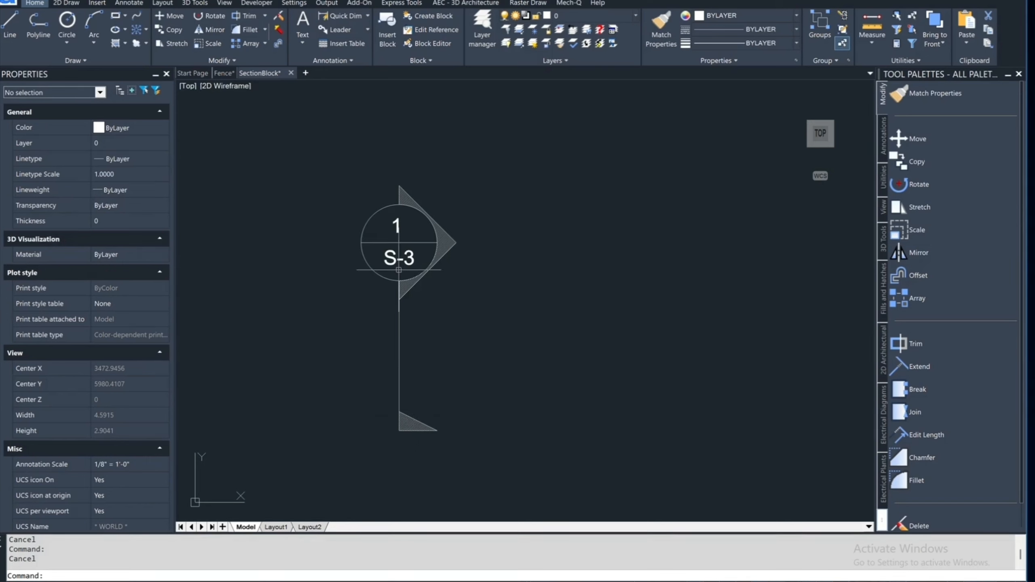
Open SectionBubble in the Block Editor and switch the current visibility state to Flag.
type("bedit")
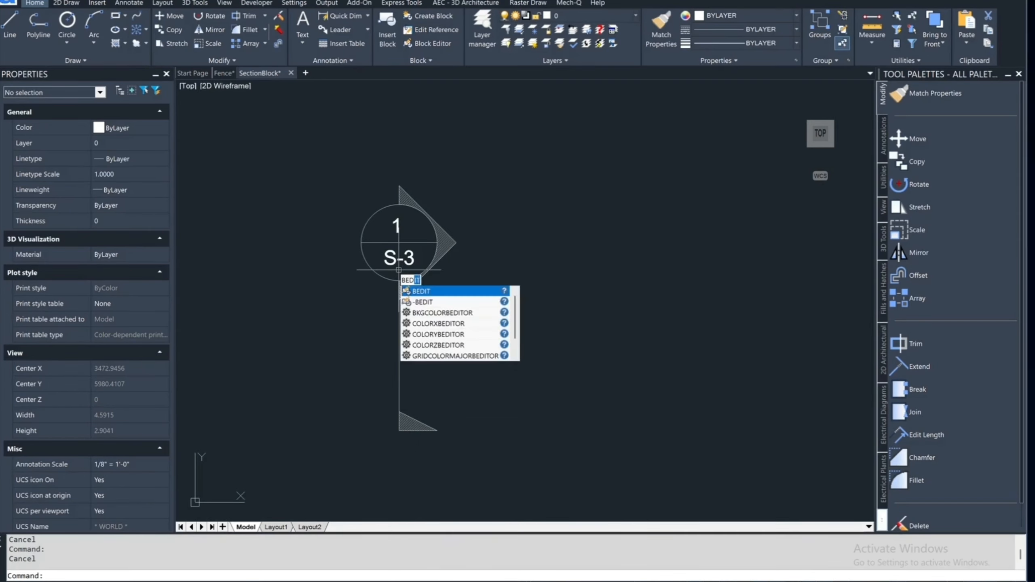
key("Return")
left_click(402, 261)
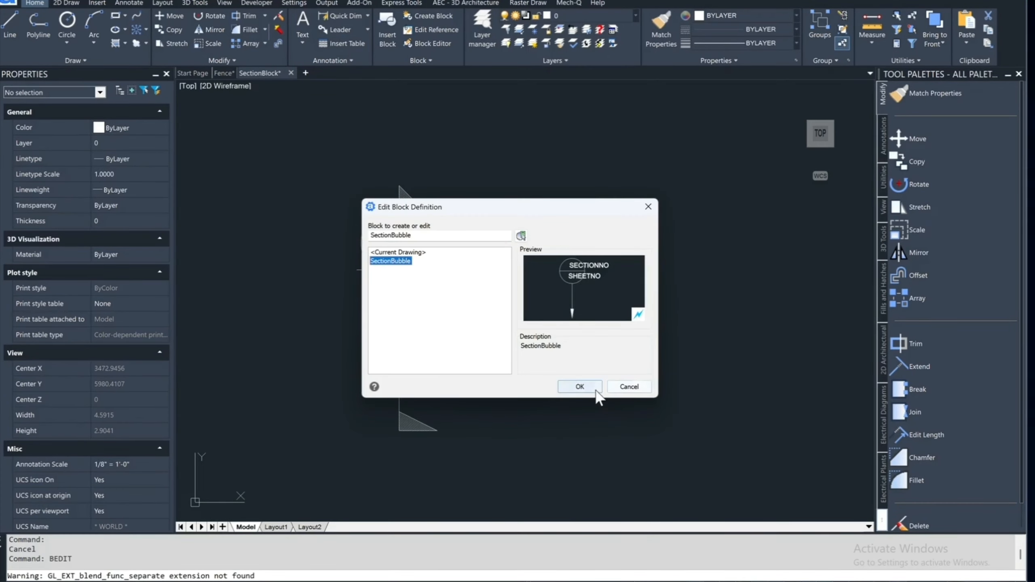
left_click(597, 391)
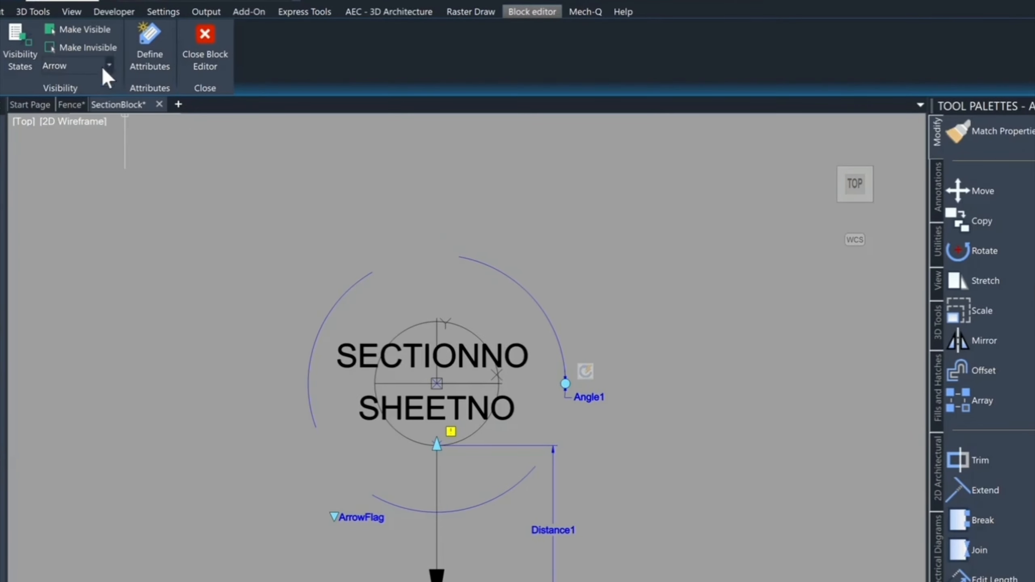
left_click(110, 66)
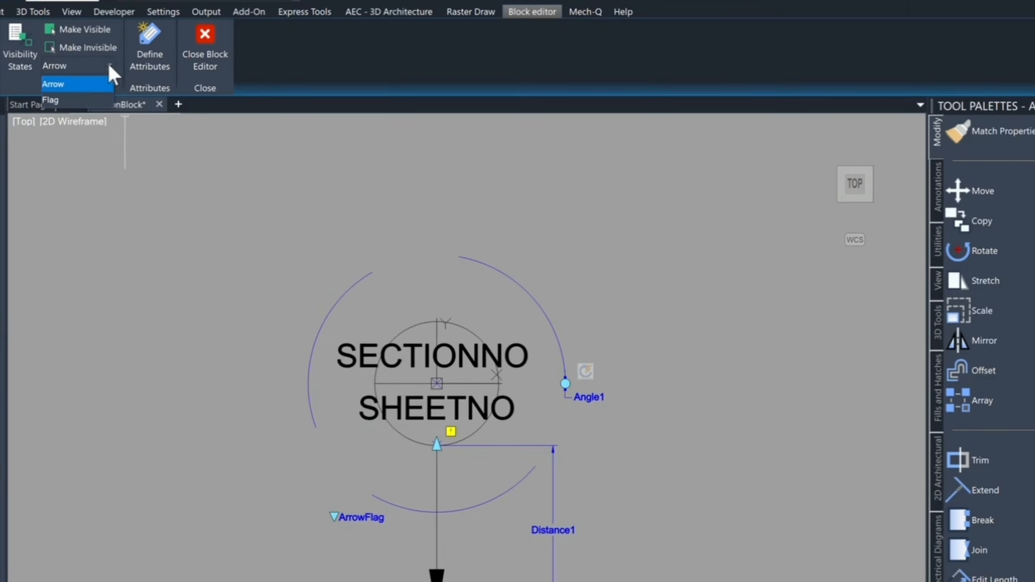
left_click(77, 100)
scroll(427, 478, "down", 1)
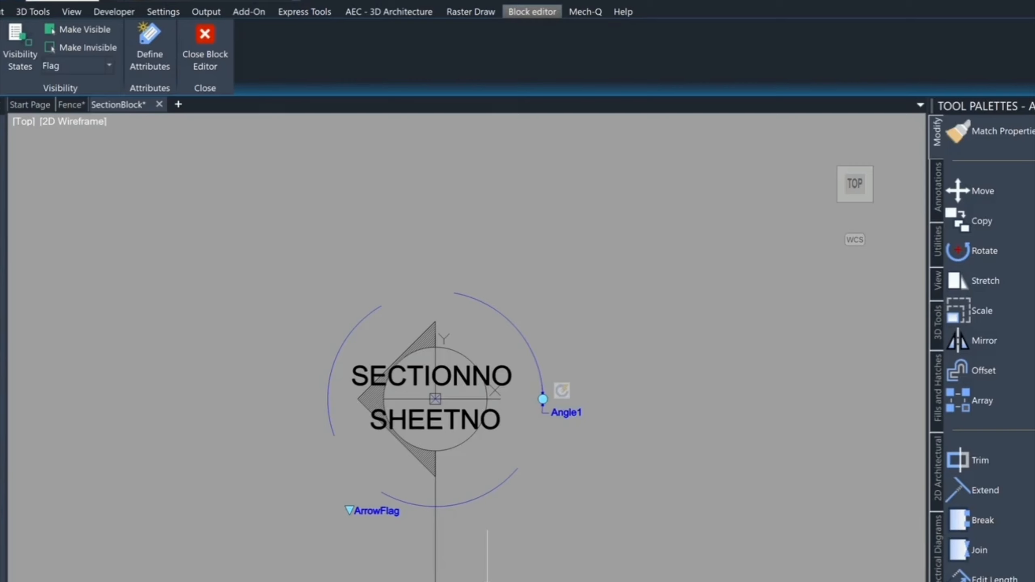
scroll(483, 581, "down", 3)
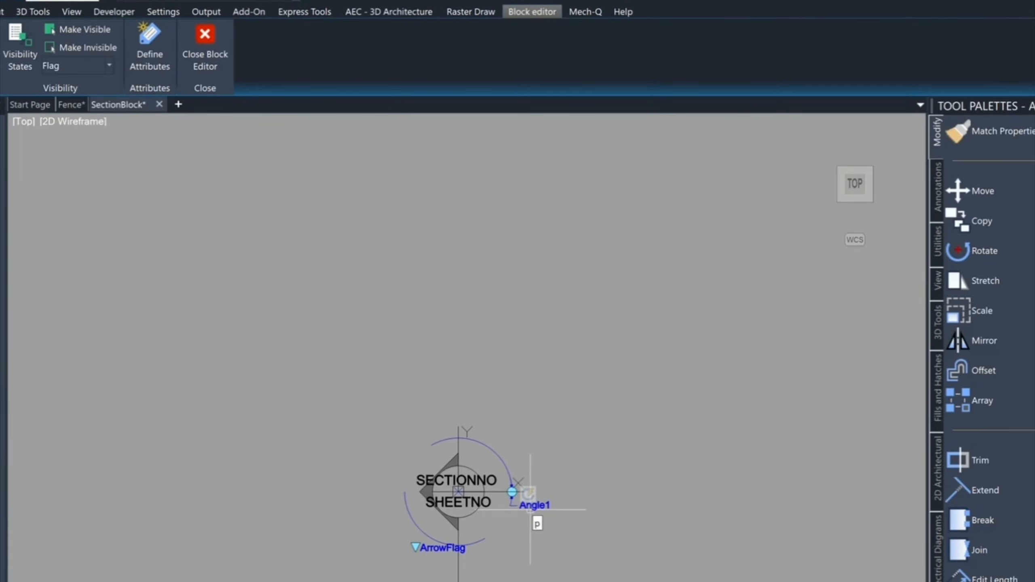
middle_click_drag(537, 528, 379, 422)
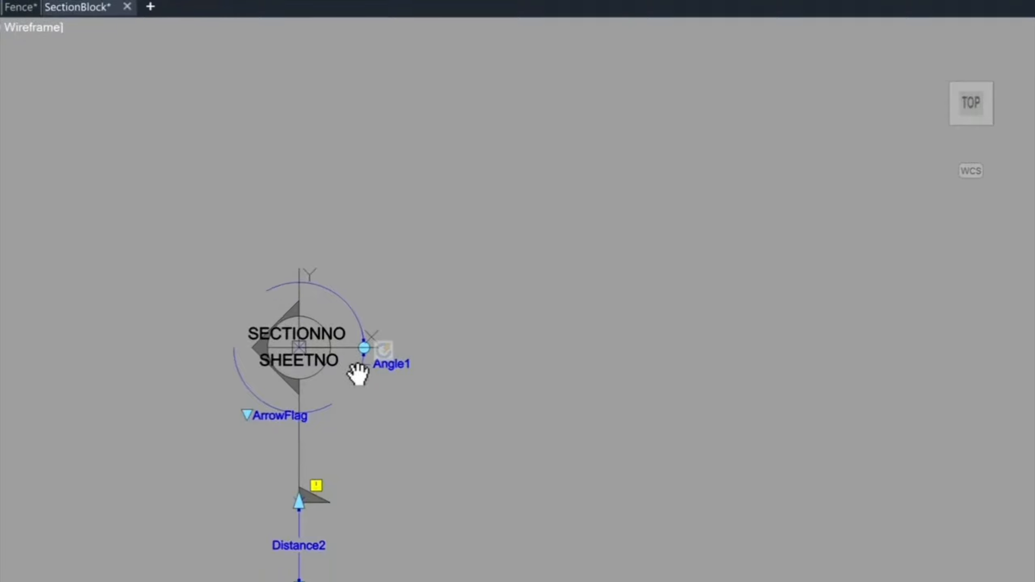
scroll(313, 446, "up", 2)
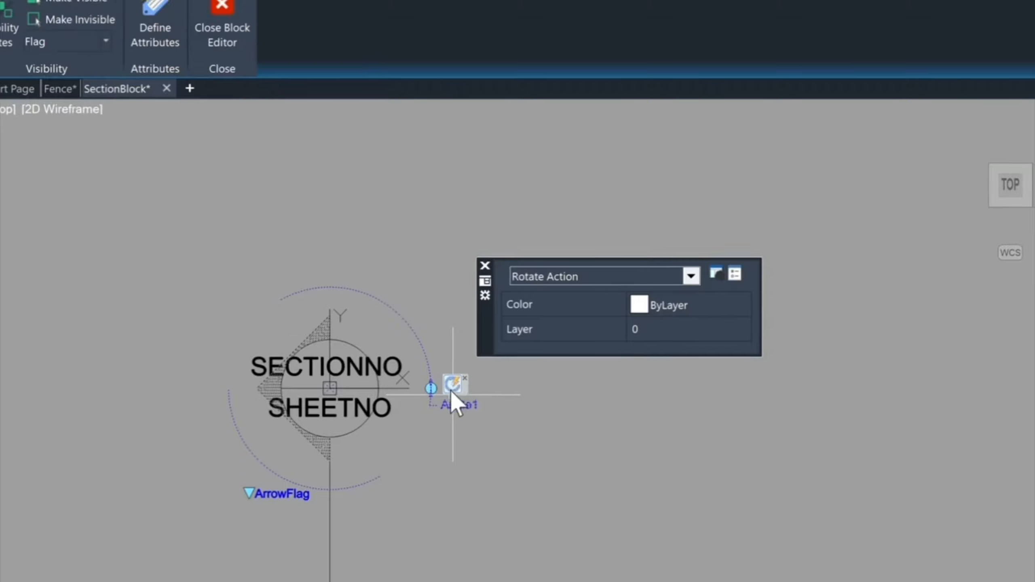
Modify the Angle1 rotate action's selection set to add the flag, its tail line and the Distance2 parameter with its stretch action.
left_click(450, 406)
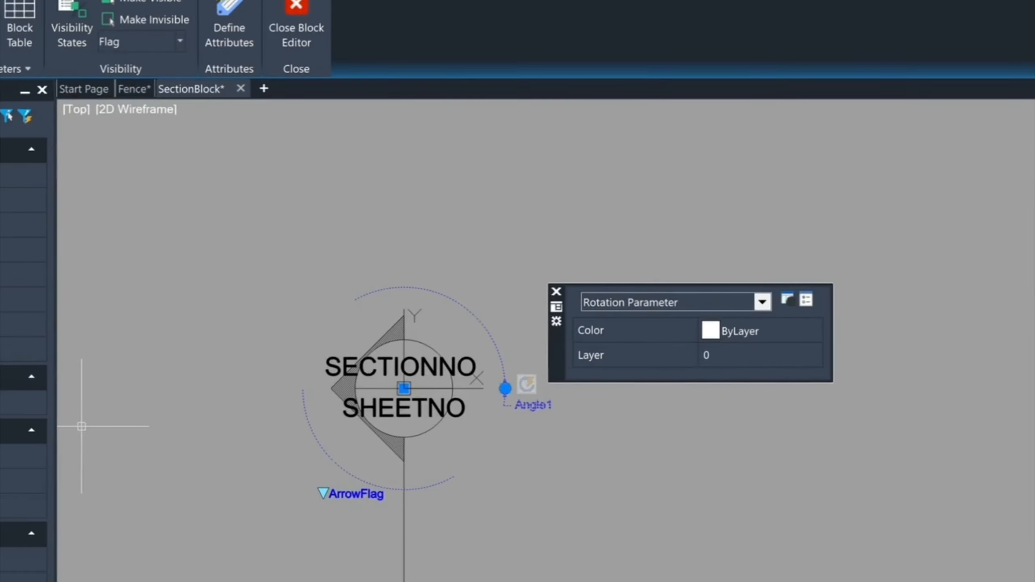
right_click(512, 395)
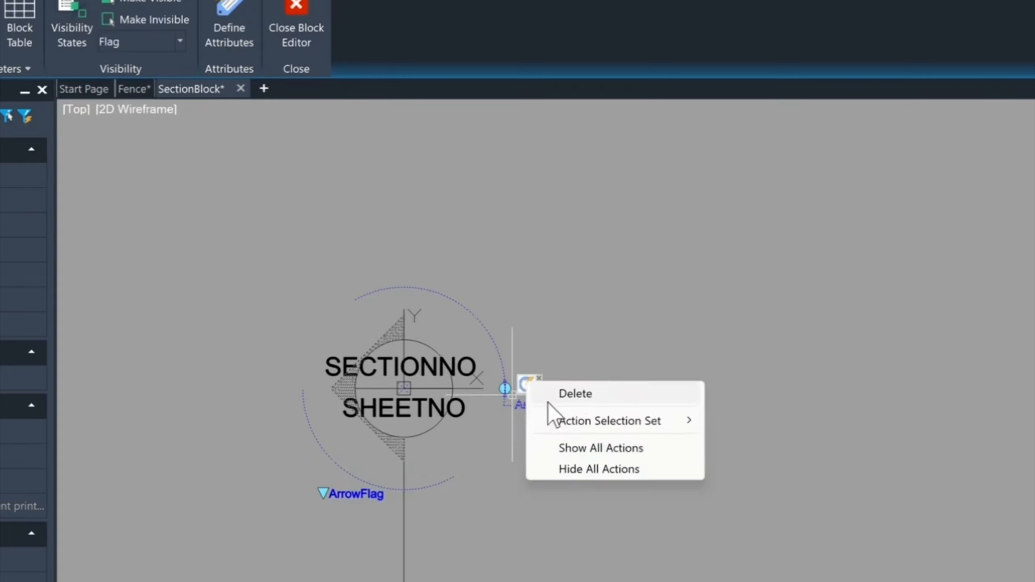
mouse_move(587, 421)
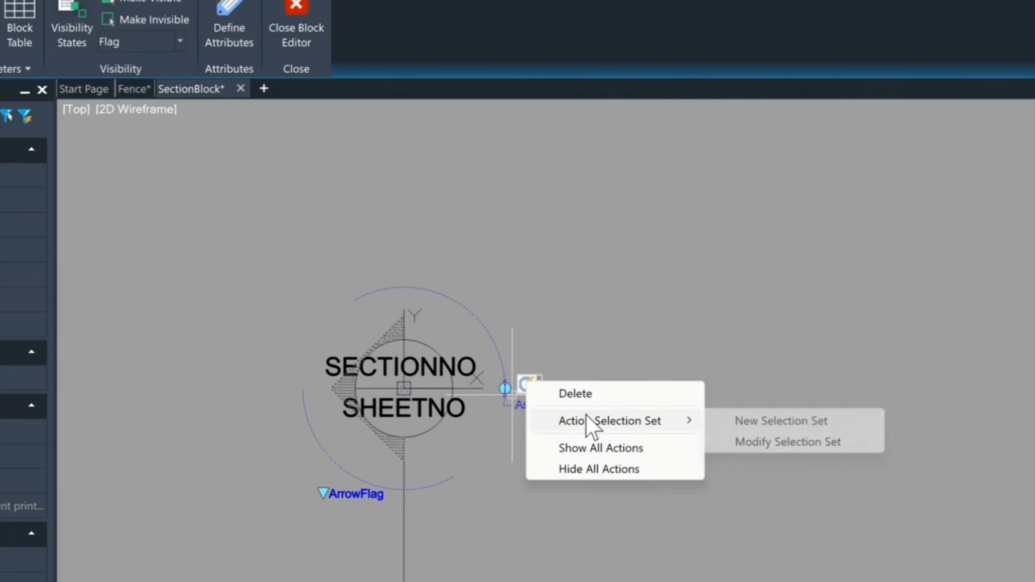
left_click(766, 443)
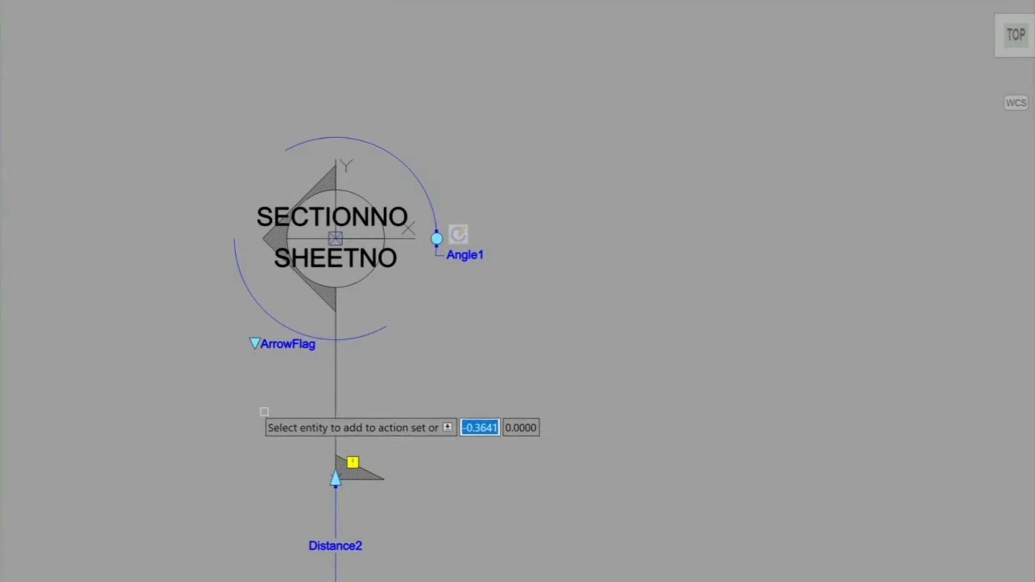
left_click(253, 405)
left_click(476, 580)
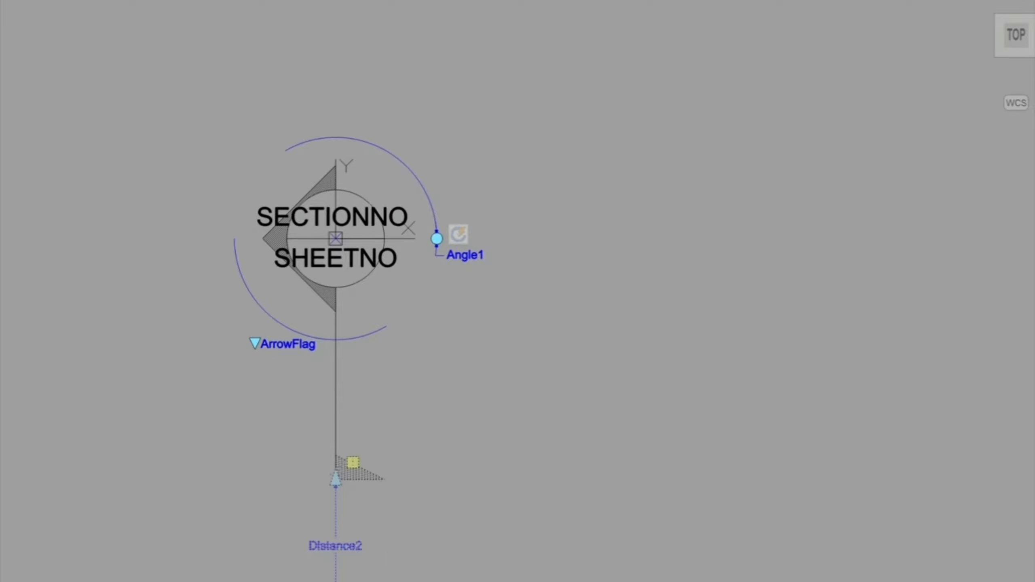
left_click(404, 499)
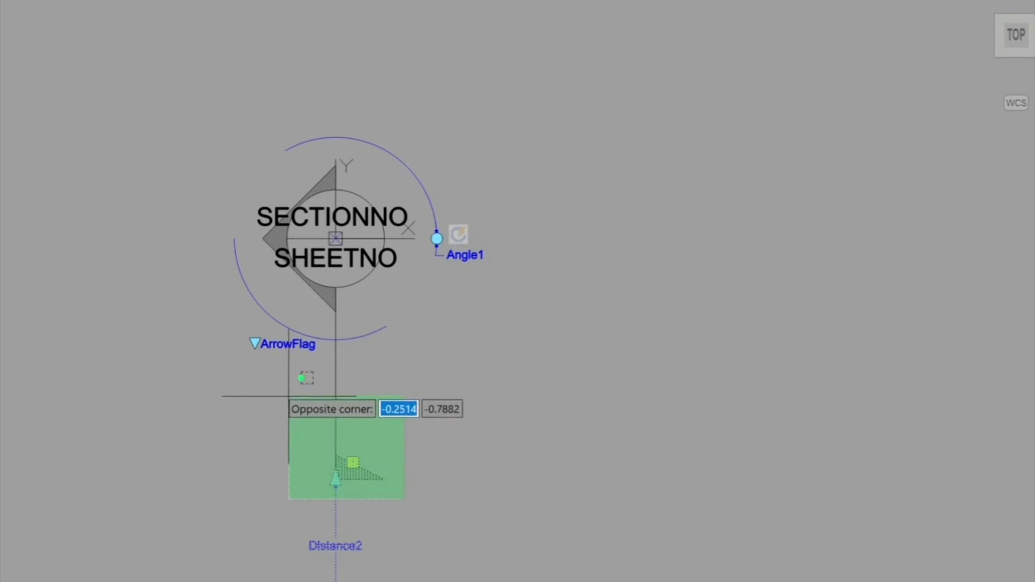
left_click(286, 389)
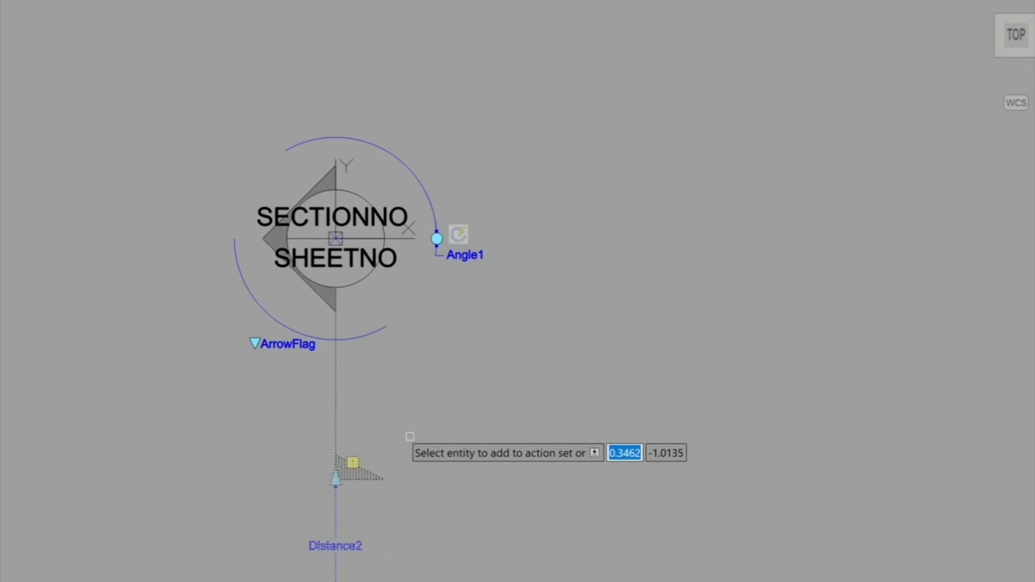
key("Return")
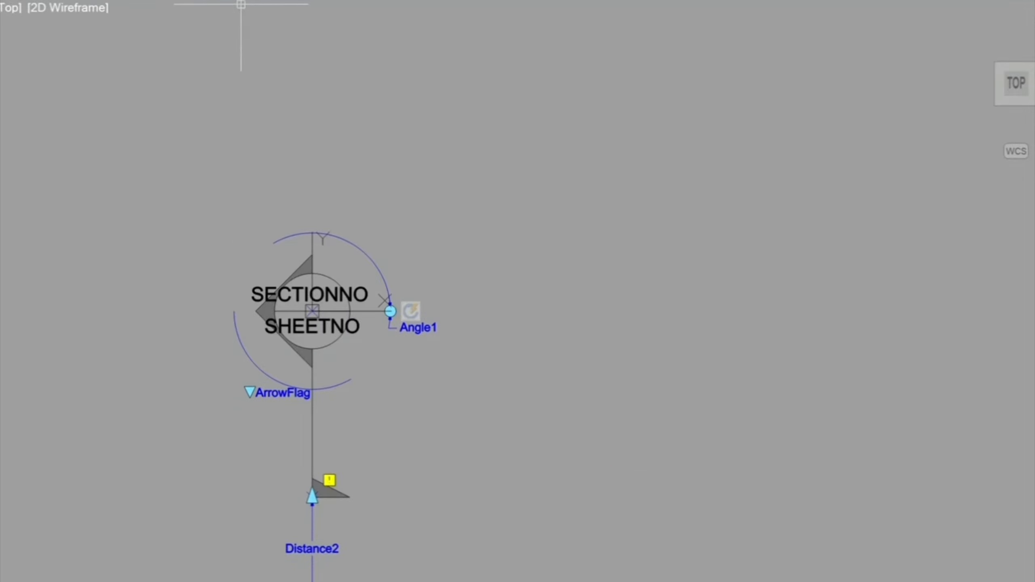
Close the Block Editor saving the changes to SectionBubble, and set the inserted bubble's visibility state to Flag.
left_click(269, 1)
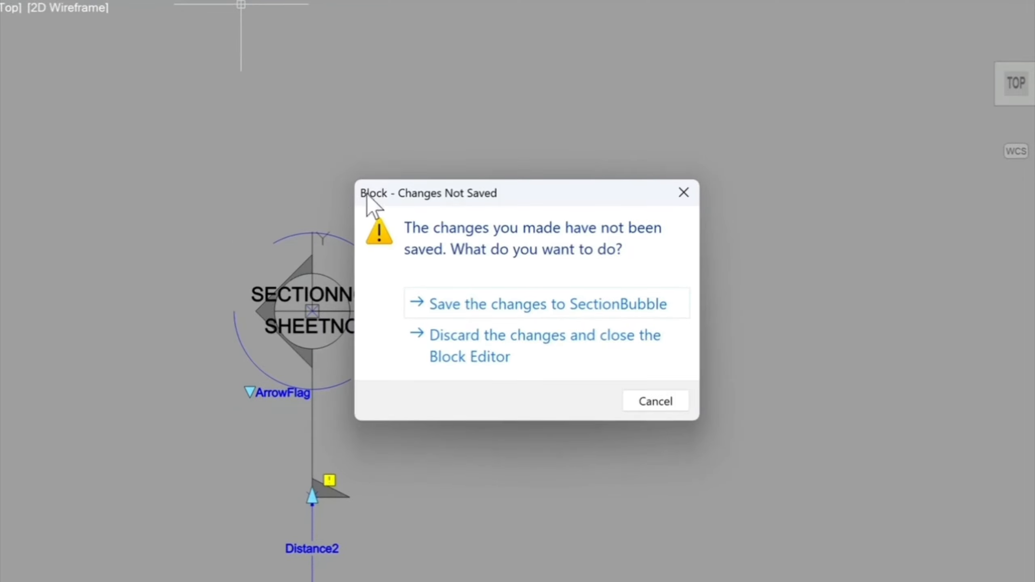
left_click(526, 302)
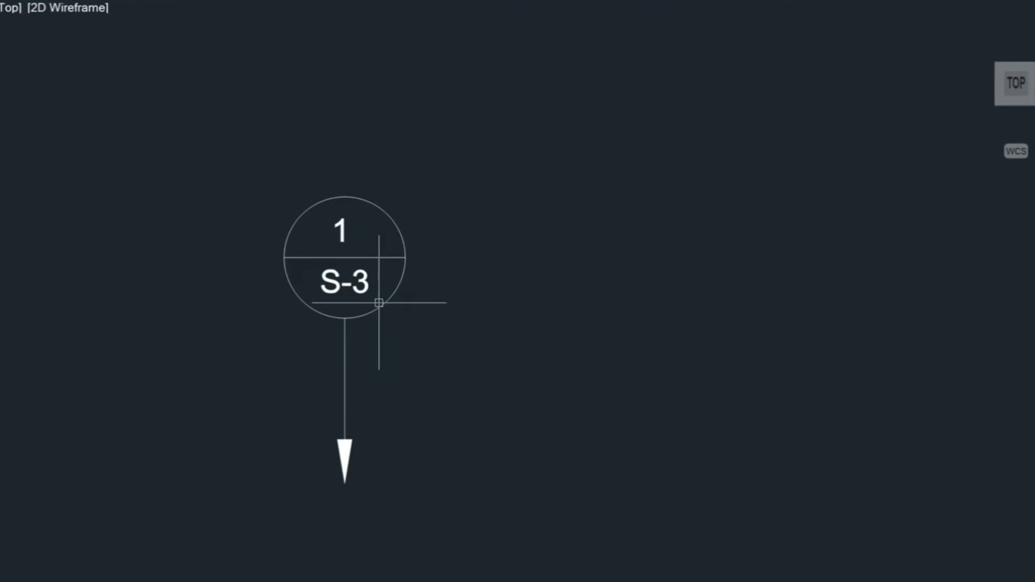
left_click(378, 305)
left_click(244, 389)
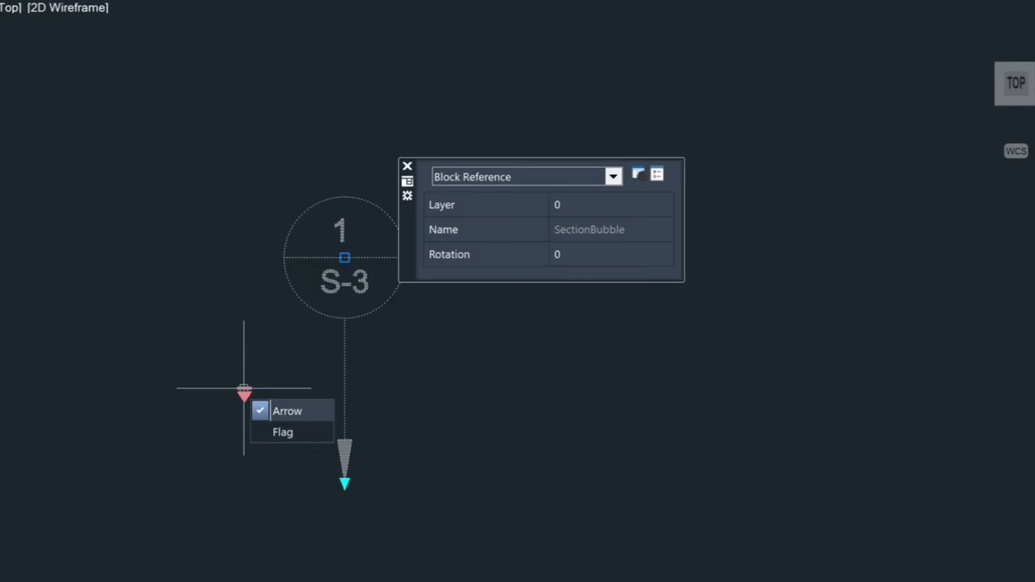
left_click(286, 433)
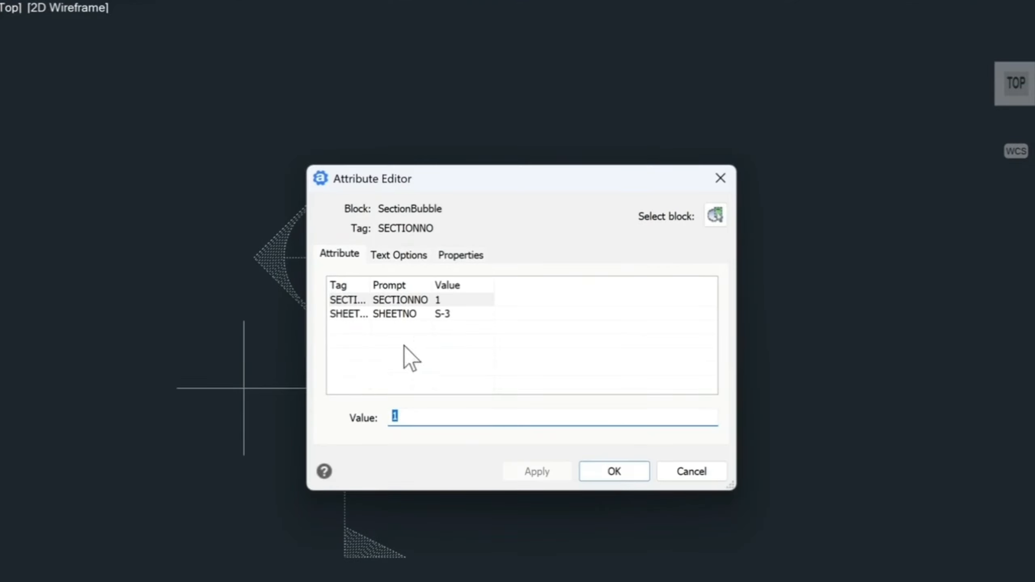
key("Return")
Rotate the inserted bubble's pointer and flag tail a quarter turn counterclockwise around the circle.
left_click(365, 312)
left_click(470, 258)
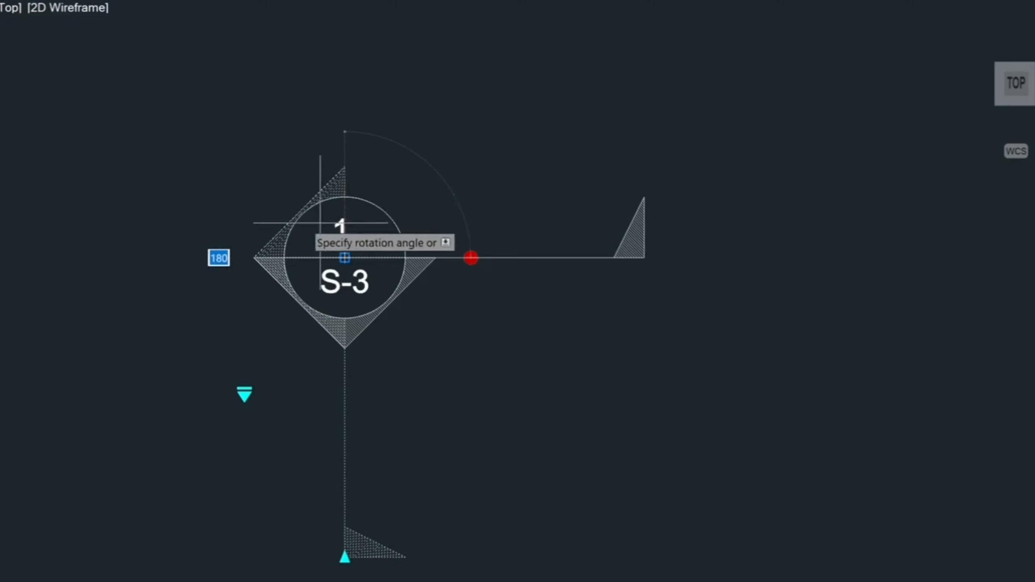
left_click(358, 200)
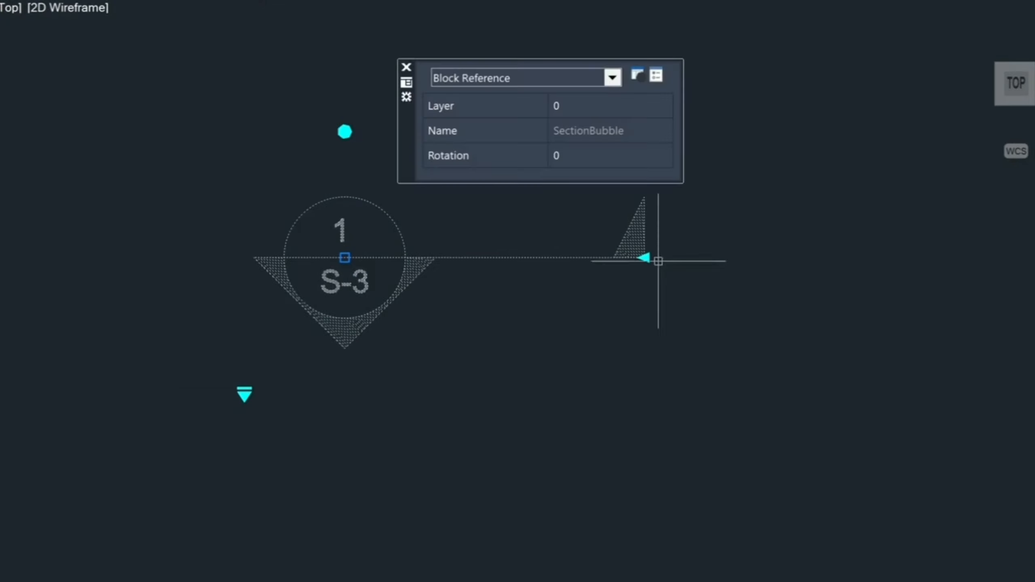
Try rotating the pointer and flag tail a further quarter turn counterclockwise, and undo that rotation.
left_click(344, 132)
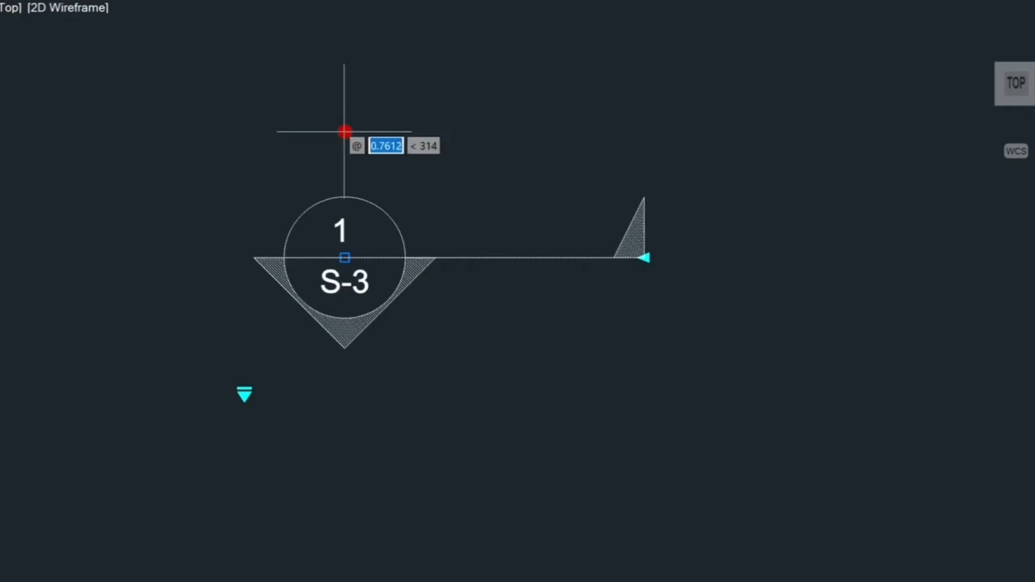
left_click(218, 270)
key("Escape")
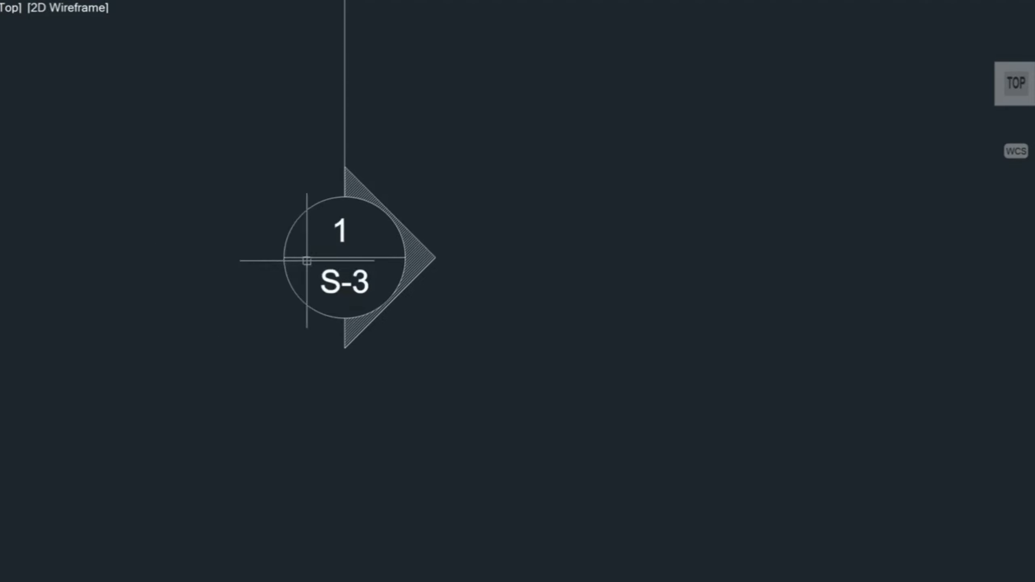
key("ctrl+z")
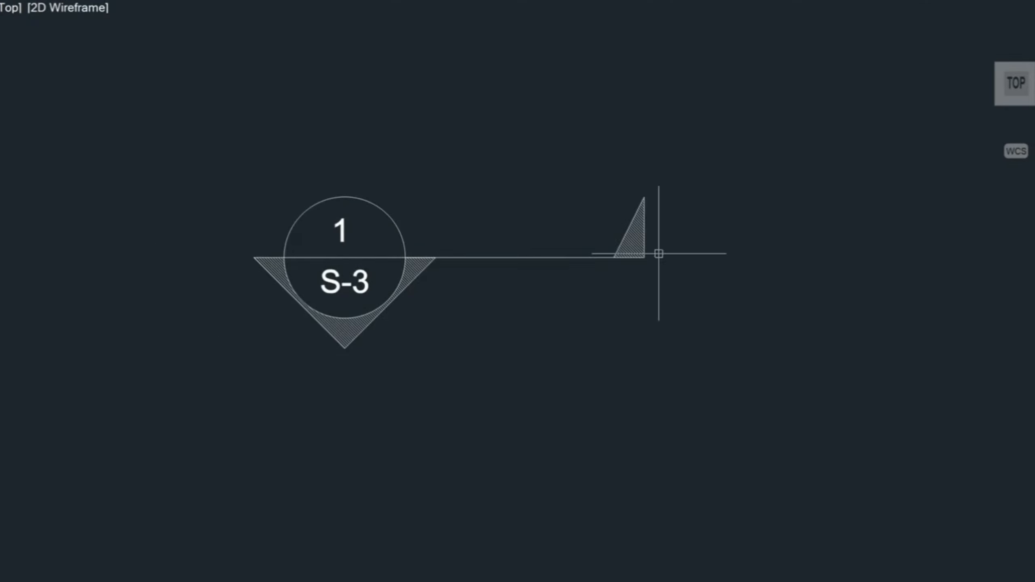
left_click(645, 256)
key("Escape")
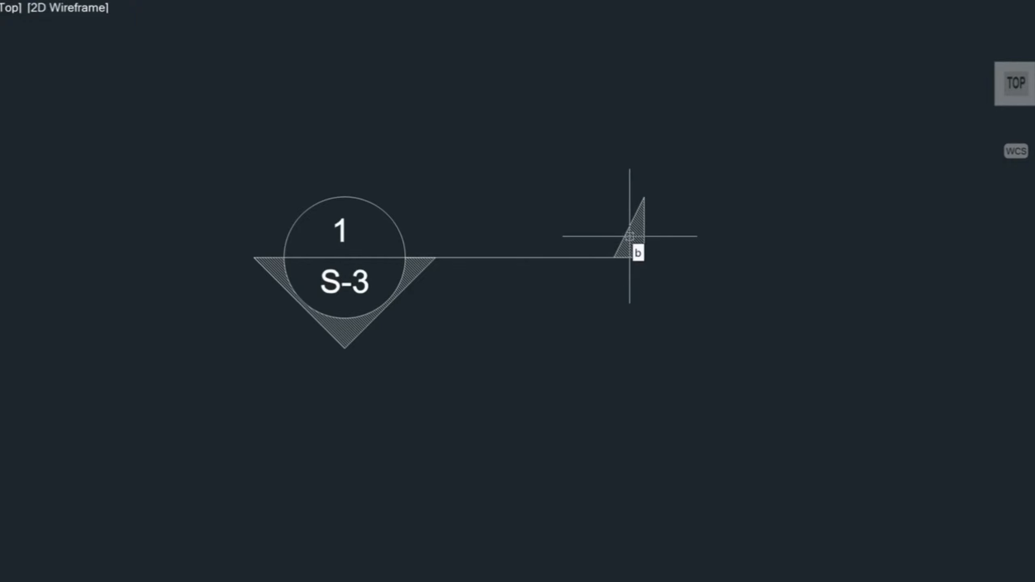
Reopen SectionBubble in the Block Editor and make Flag the current visibility state.
key("Return")
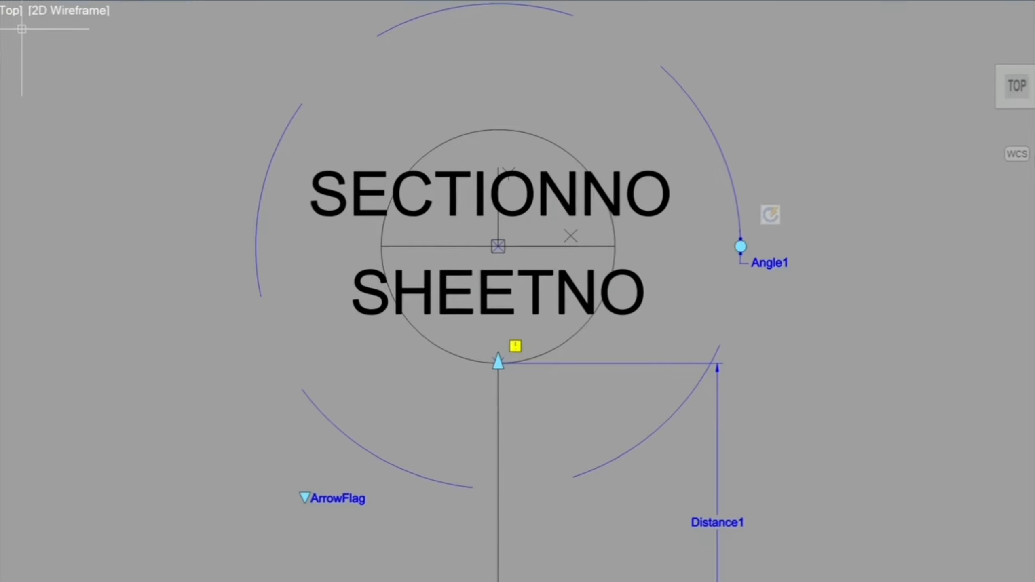
left_click(90, 46)
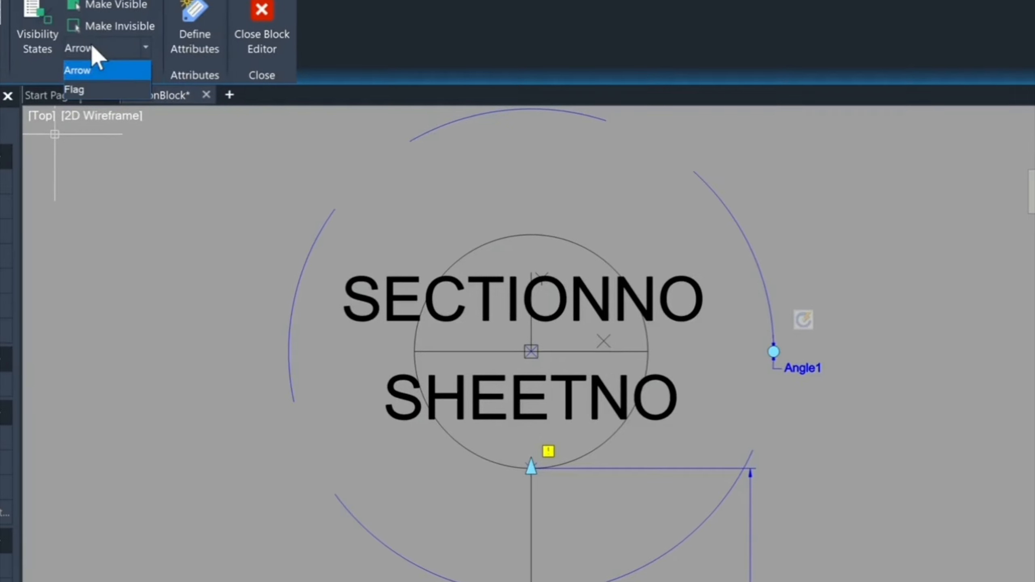
left_click(93, 90)
scroll(485, 516, "down", 3)
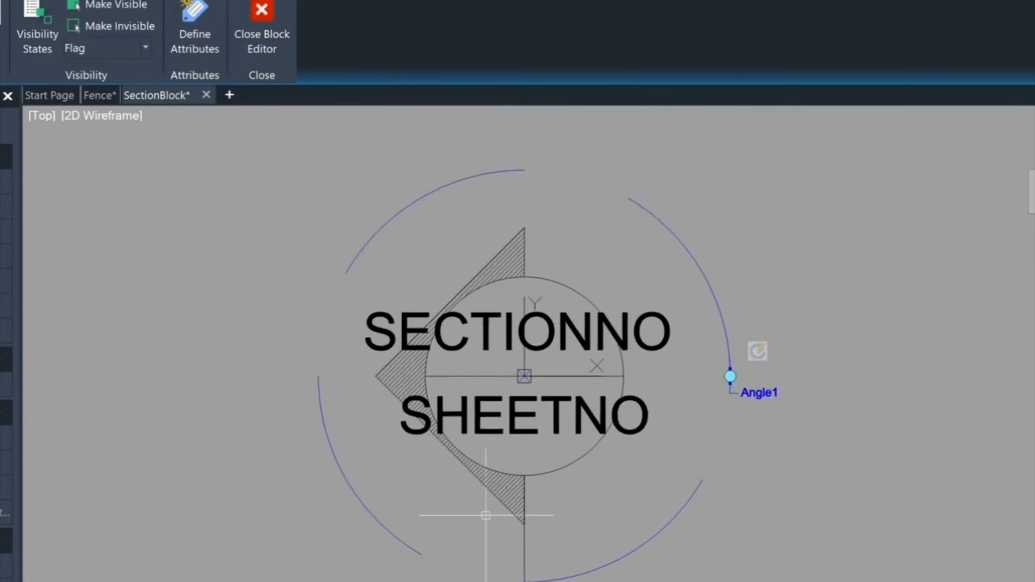
scroll(486, 515, "down", 2)
Add a Flip parameter with one grip to the tail flag, with its reflection line along the flag's vertical edge and its label above the flag.
scroll(500, 465, "up", 3)
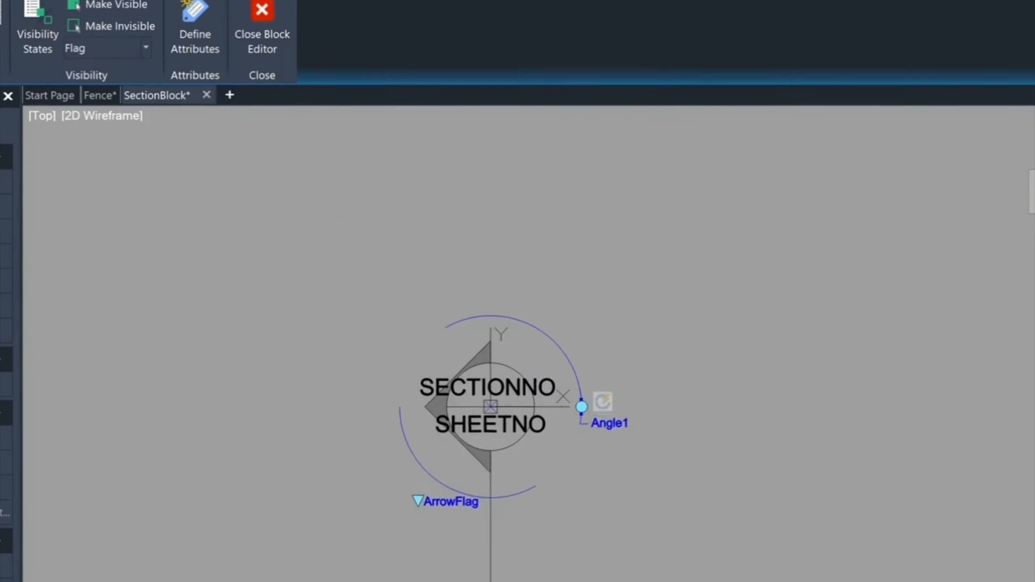
middle_click_drag(635, 580, 447, 351)
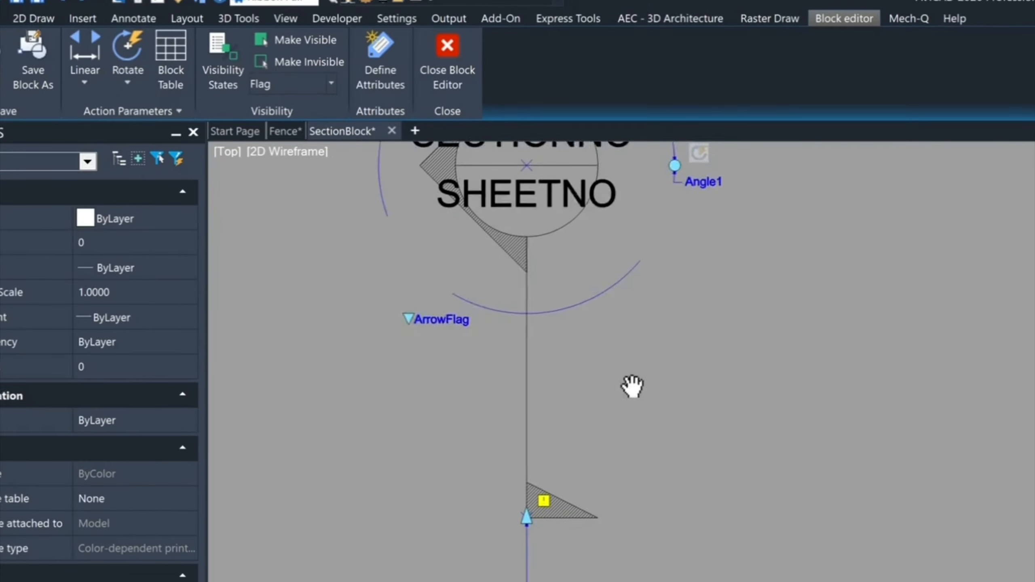
middle_click_drag(632, 387, 647, 366)
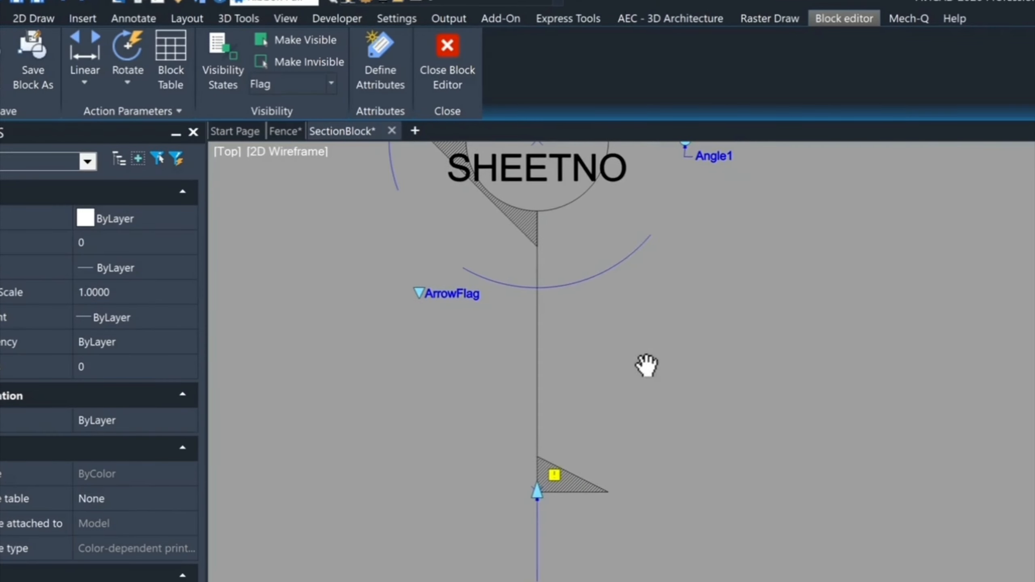
scroll(607, 462, "up", 4)
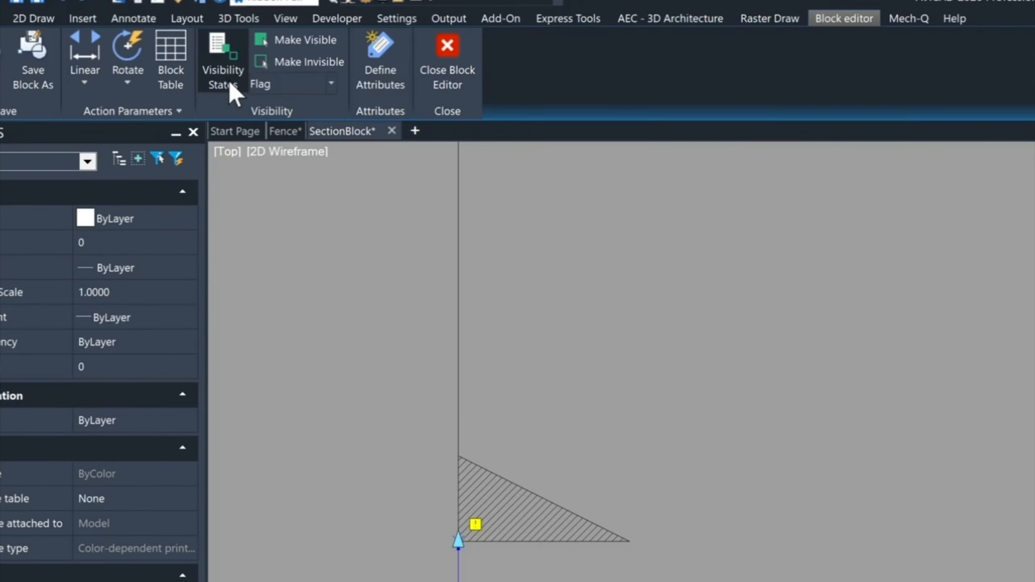
left_click(83, 82)
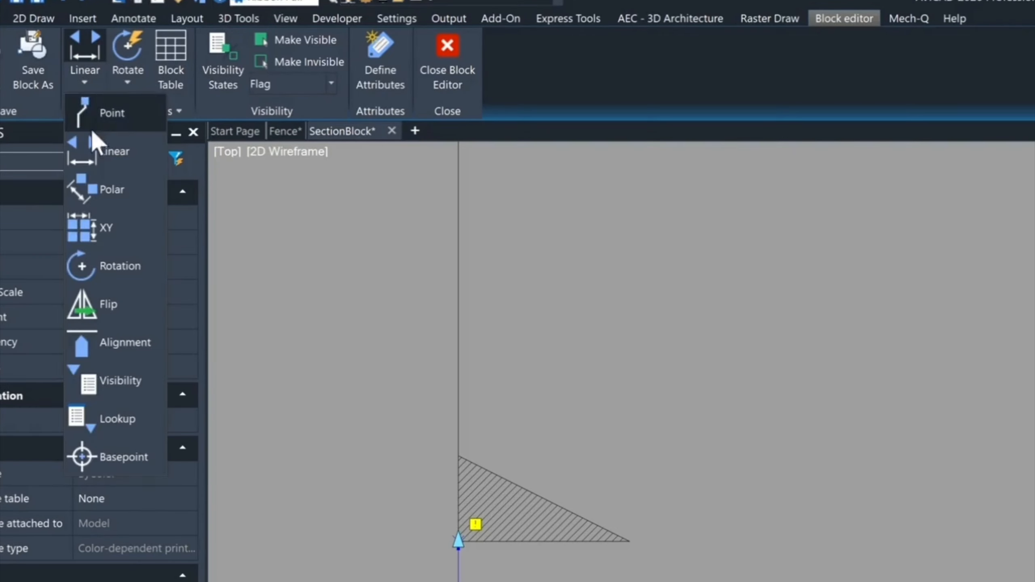
left_click(90, 300)
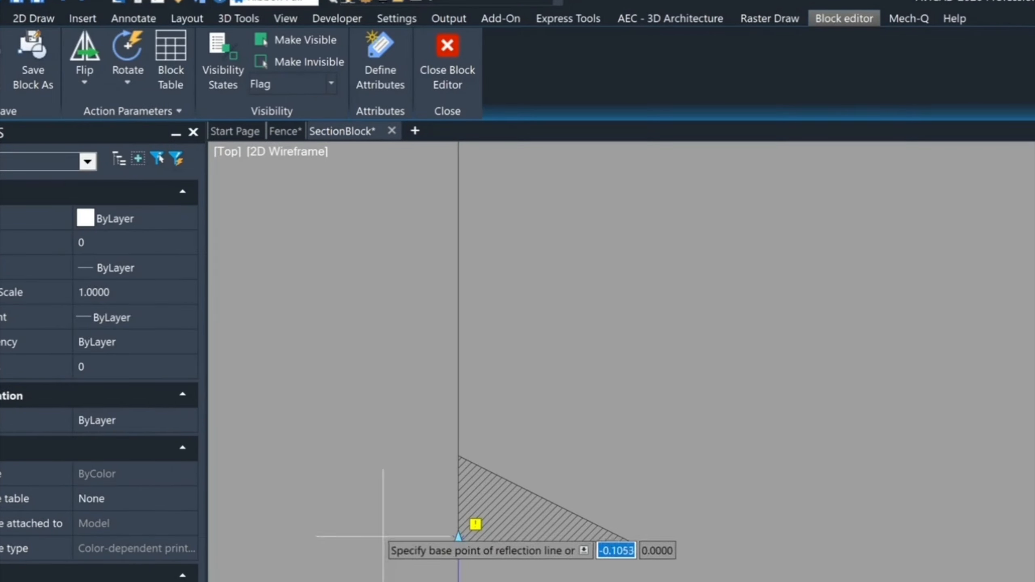
left_click(459, 456)
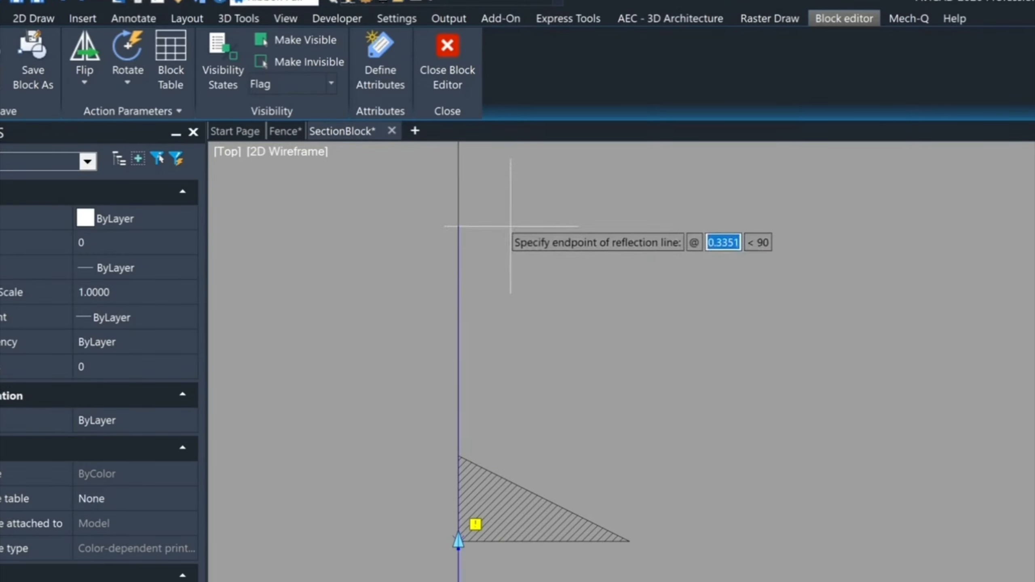
left_click(459, 539)
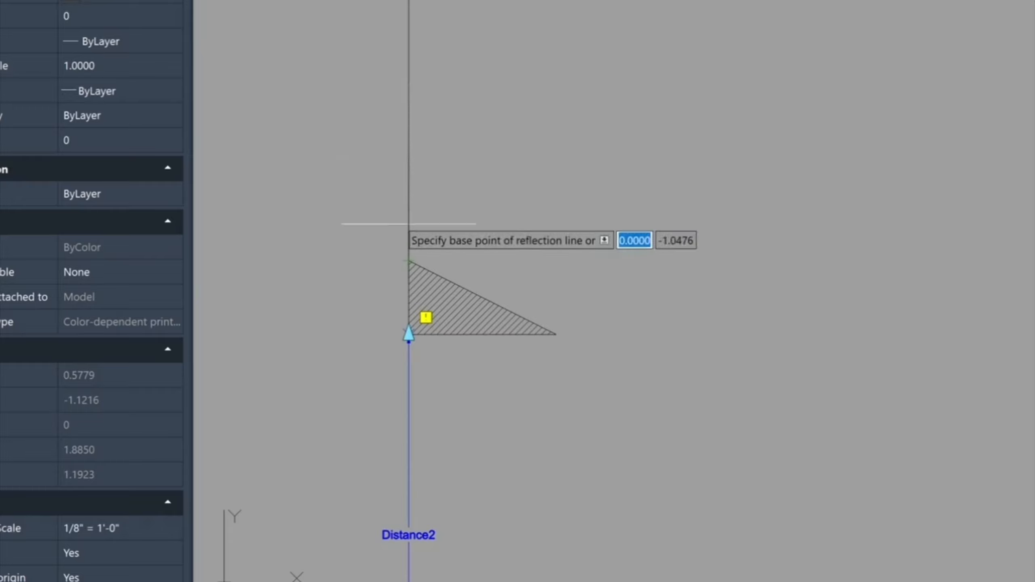
left_click(409, 261)
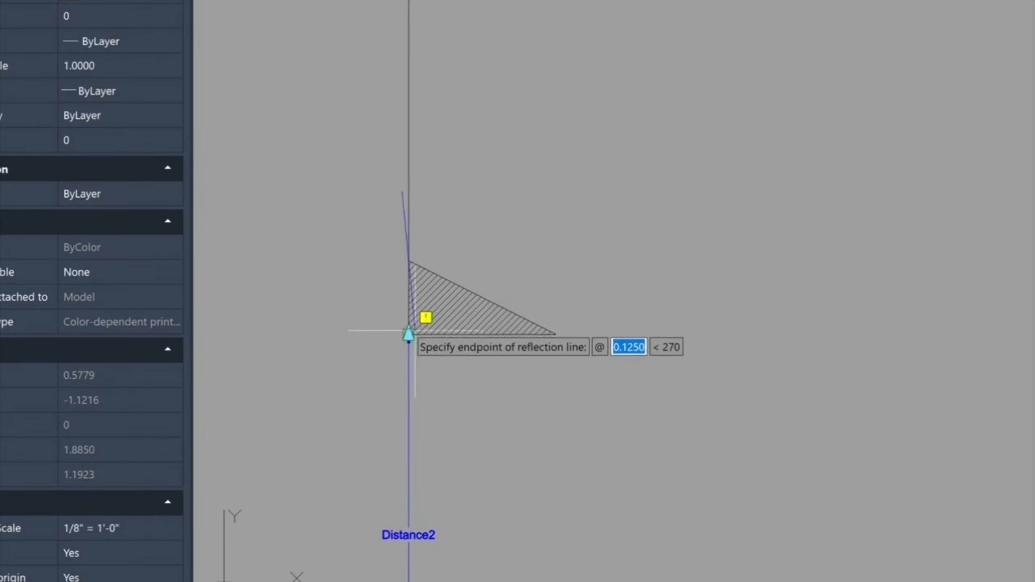
left_click(409, 334)
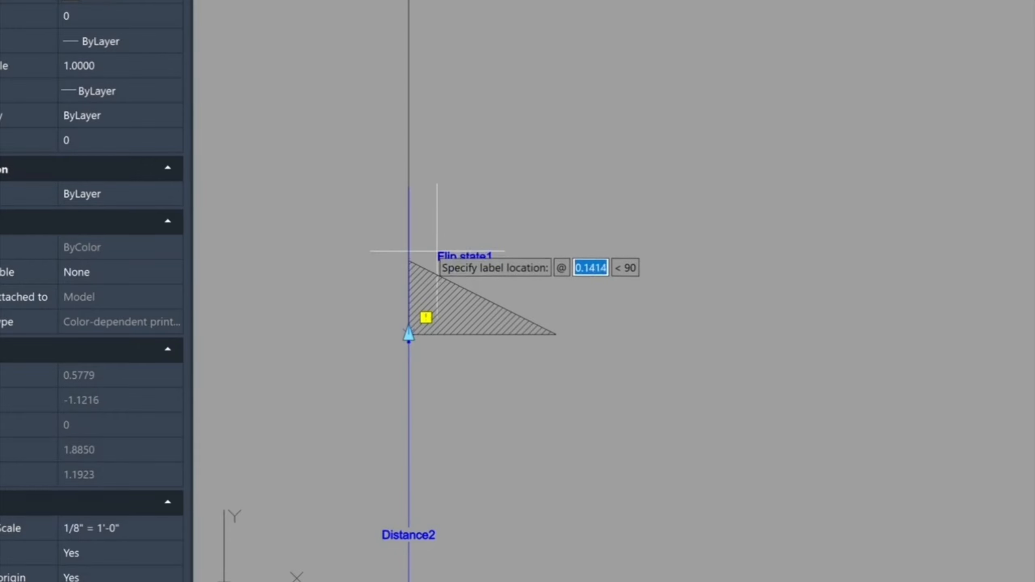
left_click(441, 246)
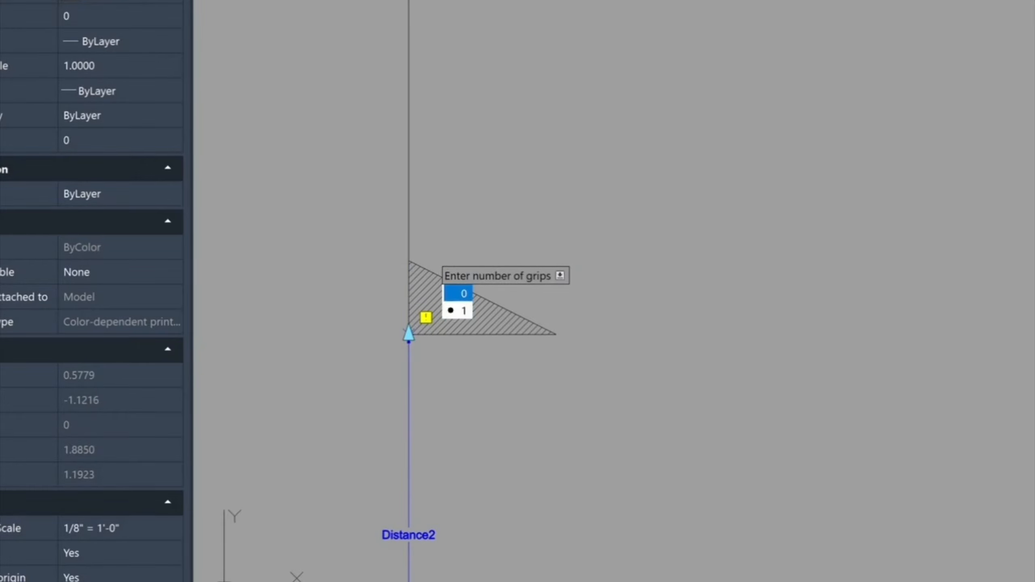
left_click(457, 310)
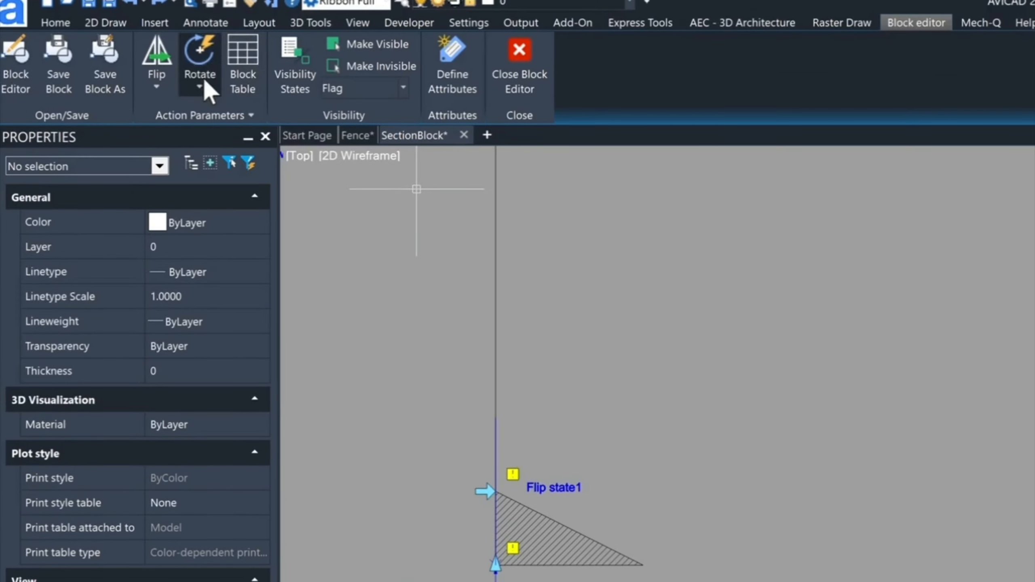
Attach a Flip action to the Flip state1 parameter, with the tail flag's outline and hatch as its selection set.
left_click(202, 86)
left_click(211, 308)
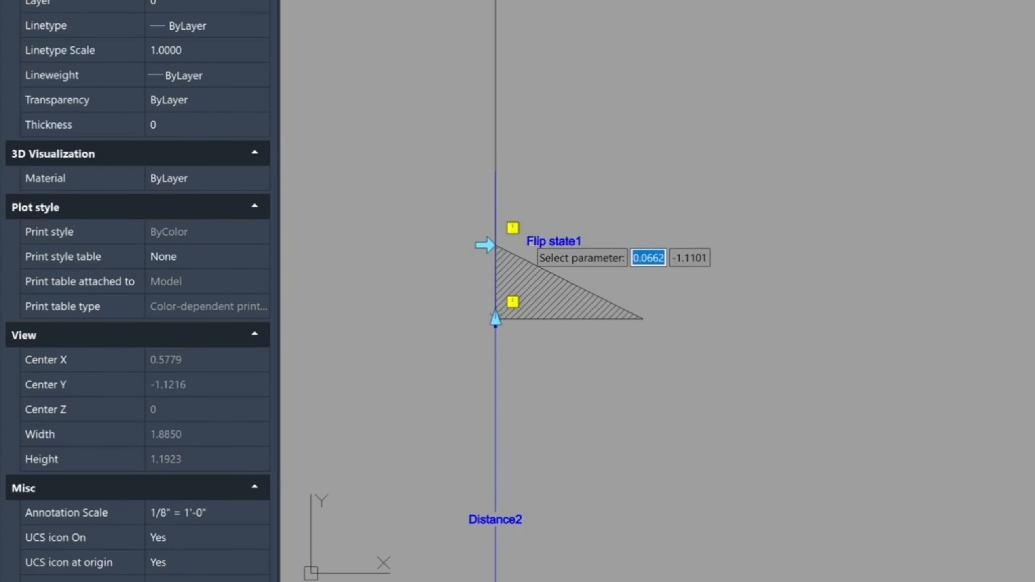
left_click(532, 244)
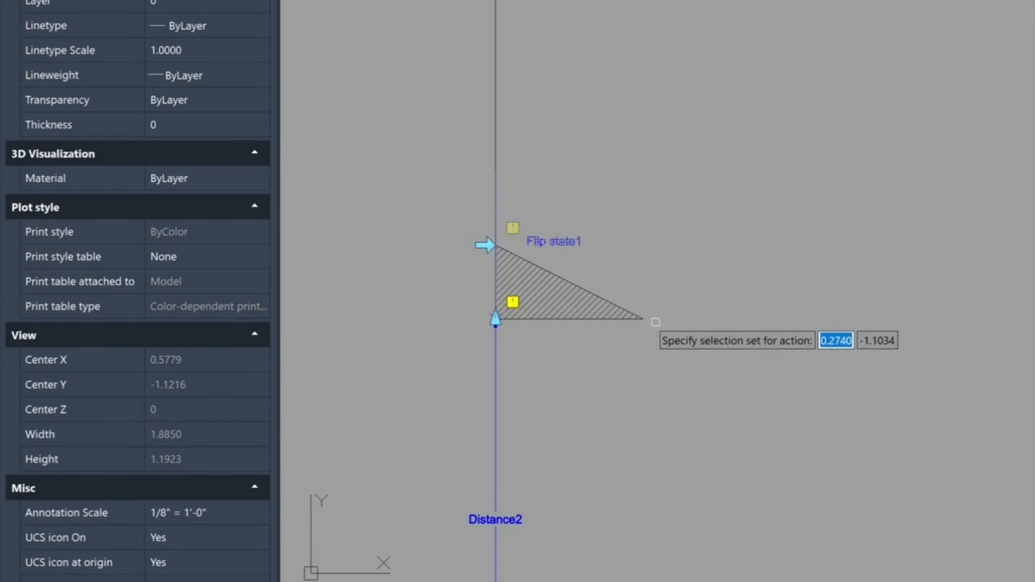
left_click(669, 329)
left_click(555, 272)
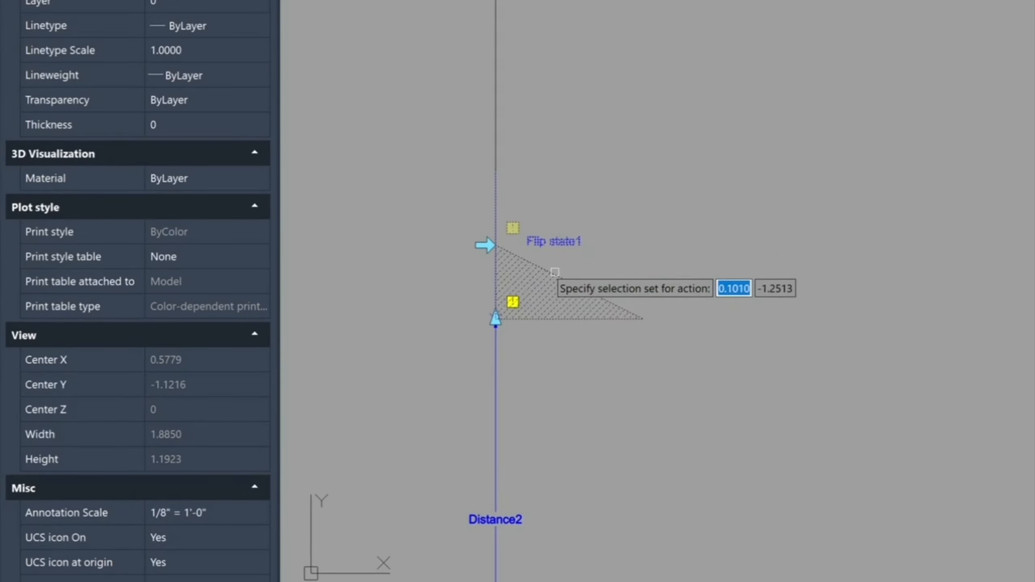
key("Return")
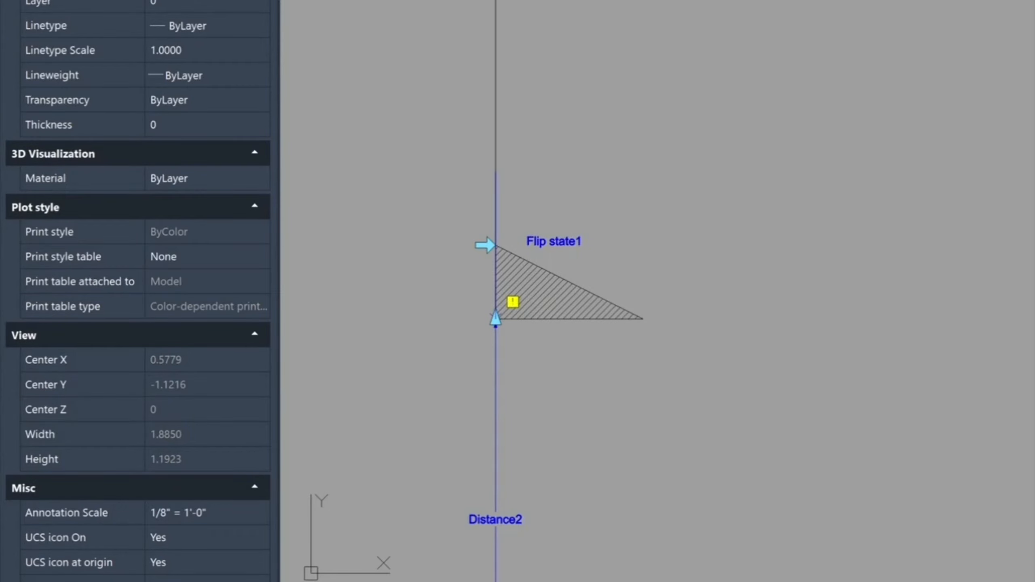
Close the Block Editor saving the changes, and set the inserted section bubble's visibility state to Flag.
left_click(694, 213)
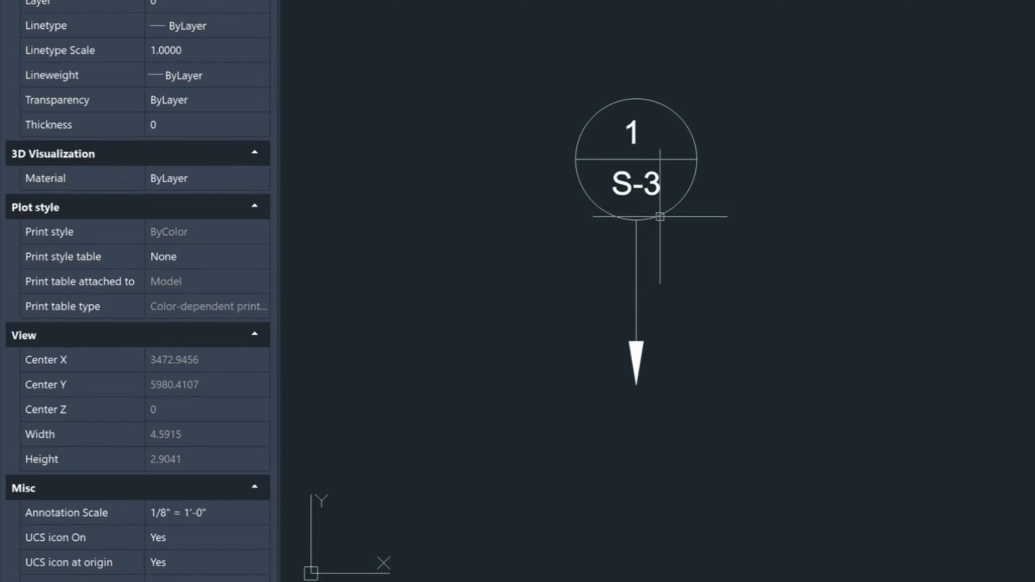
left_click(661, 216)
left_click(536, 291)
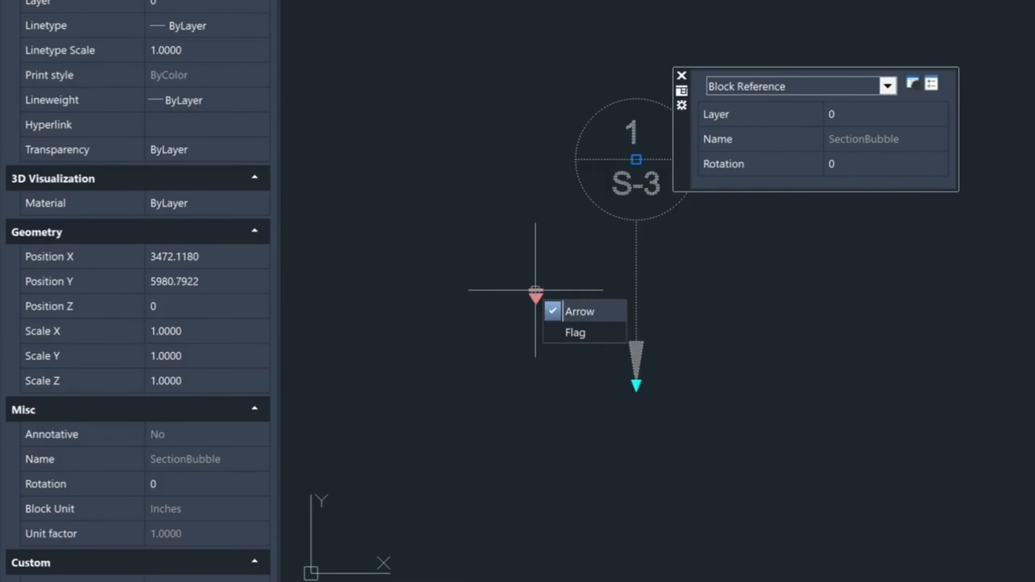
left_click(575, 333)
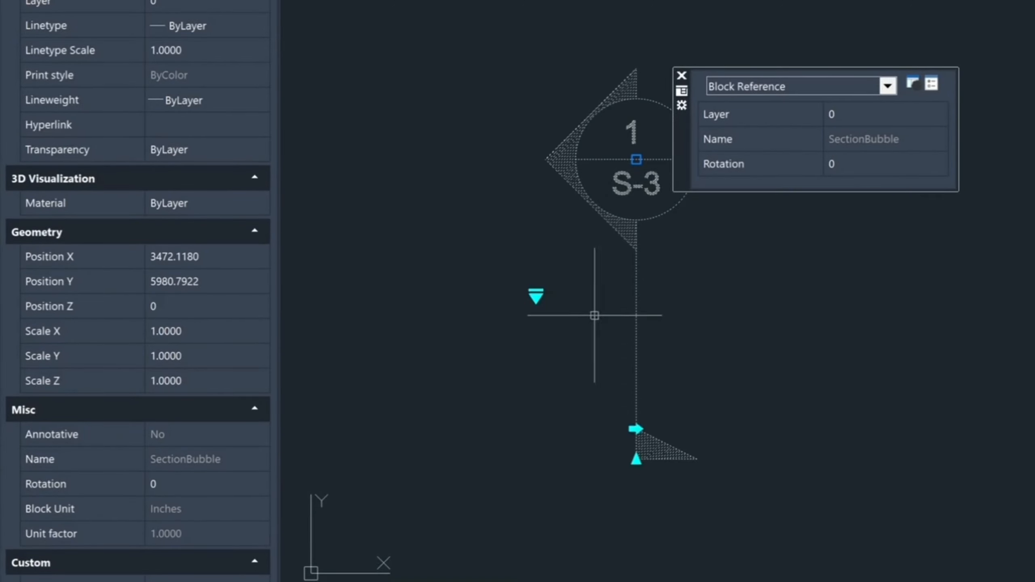
Test the flip behaviour by mirroring the inserted bubble's tail flag to the opposite side and back again.
left_click(636, 429)
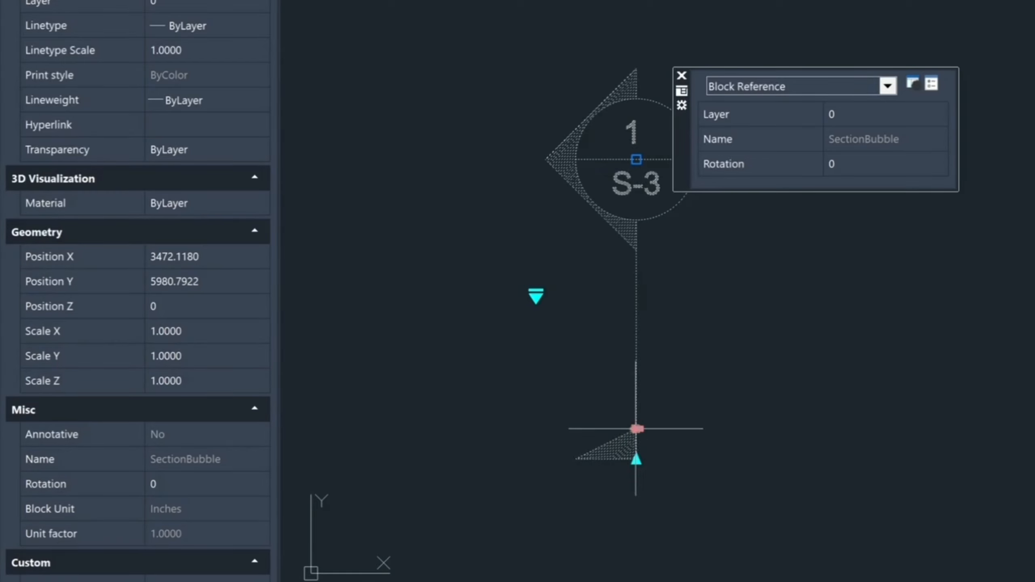
left_click(637, 428)
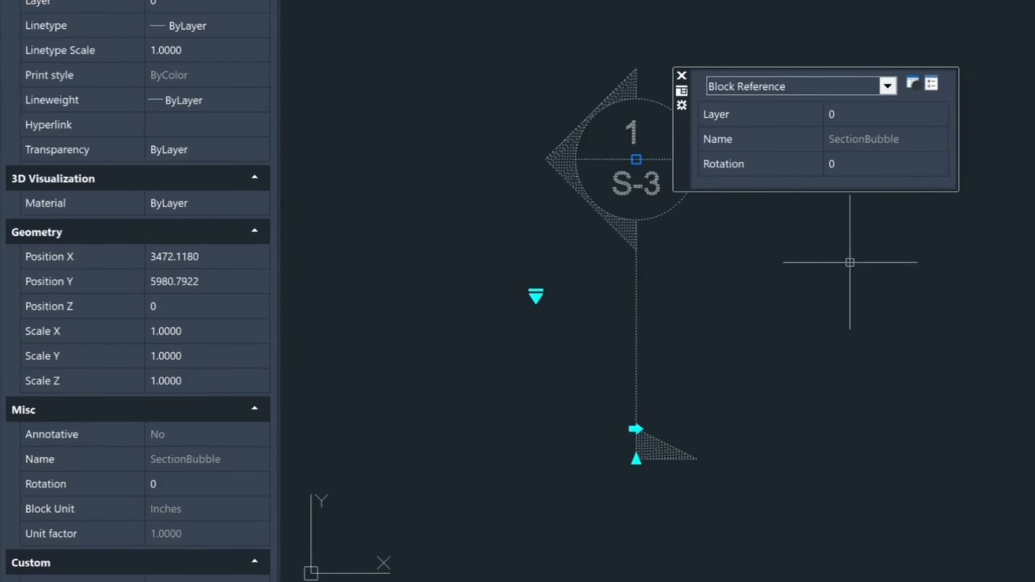
key("Escape")
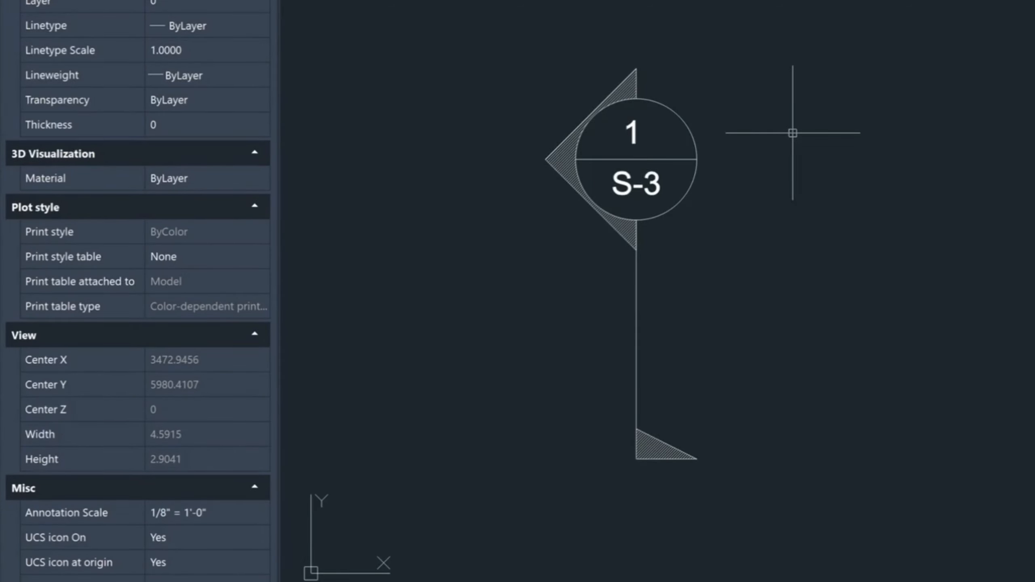
Switch the inserted section bubble's visibility state to Arrow, and dismiss the Attribute Editor.
left_click(629, 88)
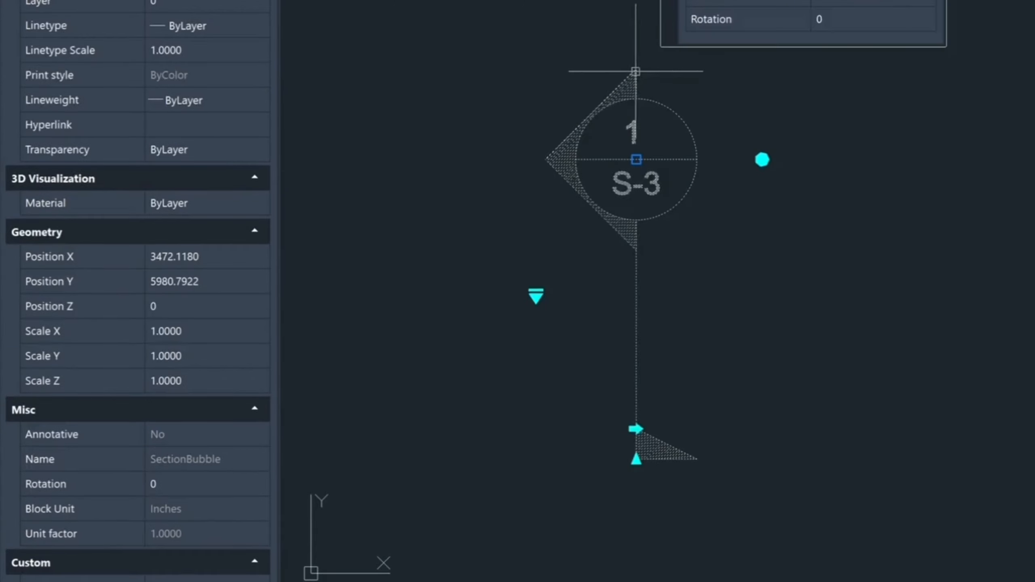
left_click(536, 294)
double_click(579, 308)
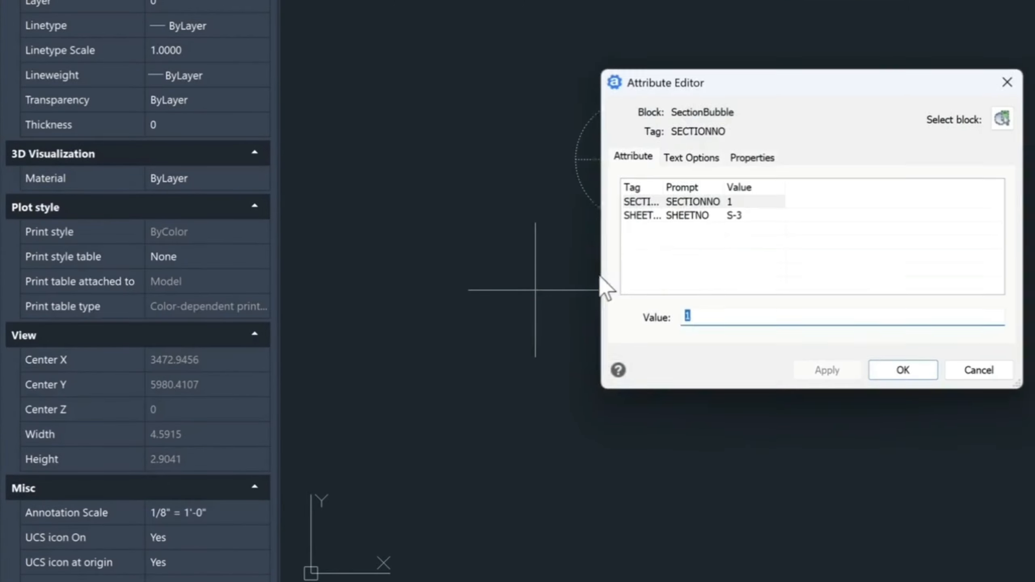
key("Escape")
Try rotating the inserted bubble's arrow tail counterclockwise around the circle.
left_click(696, 159)
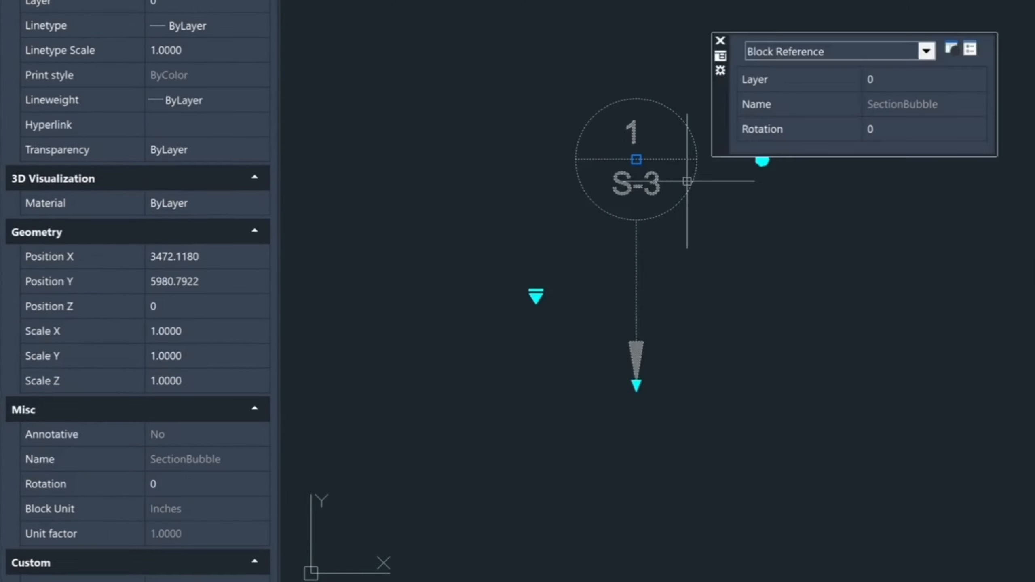
left_click(762, 159)
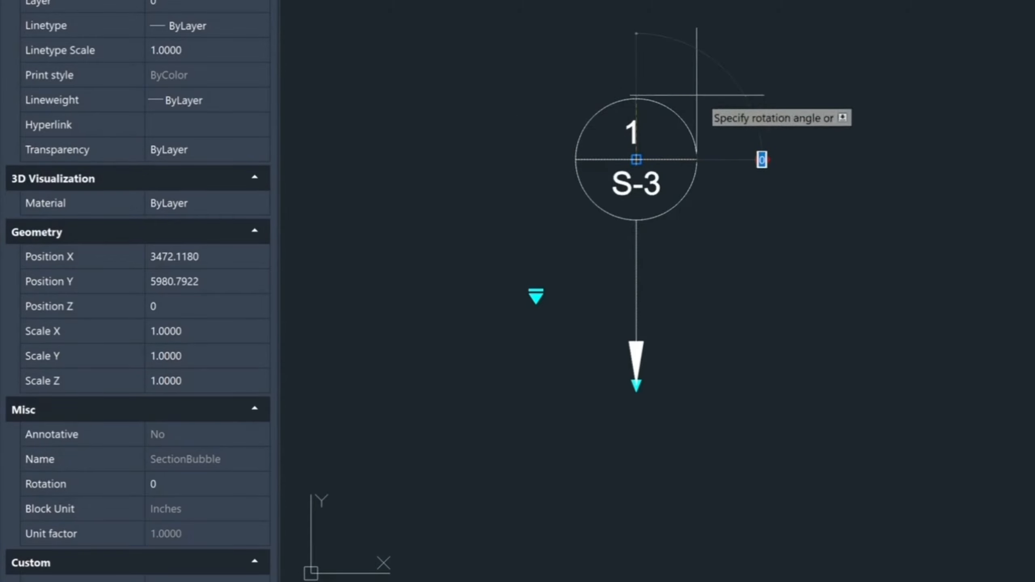
key("Escape")
key("Escape")
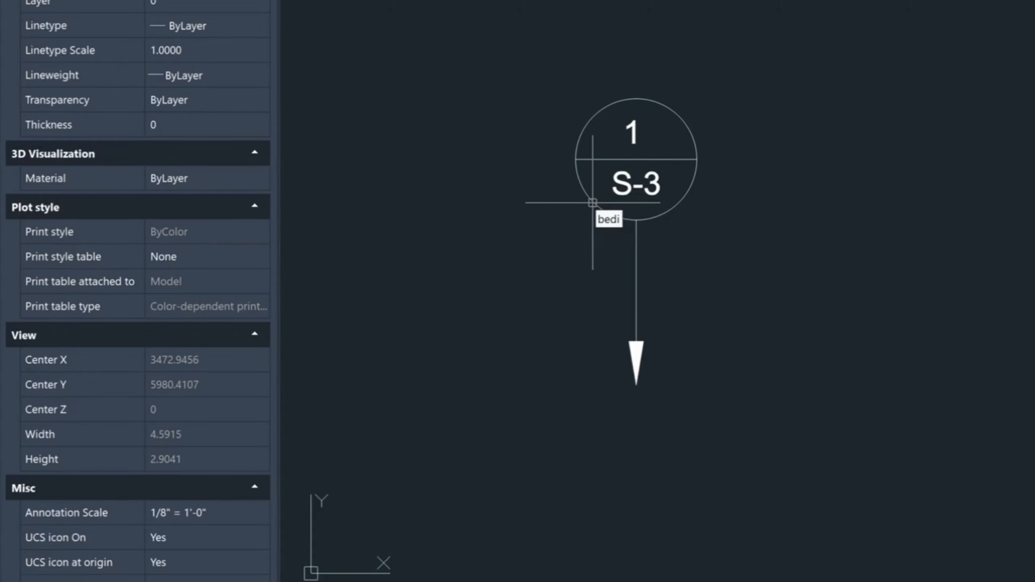
Reopen the SectionBubble block in the Block Editor to edit its Arrow state.
key("Return")
double_click(616, 187)
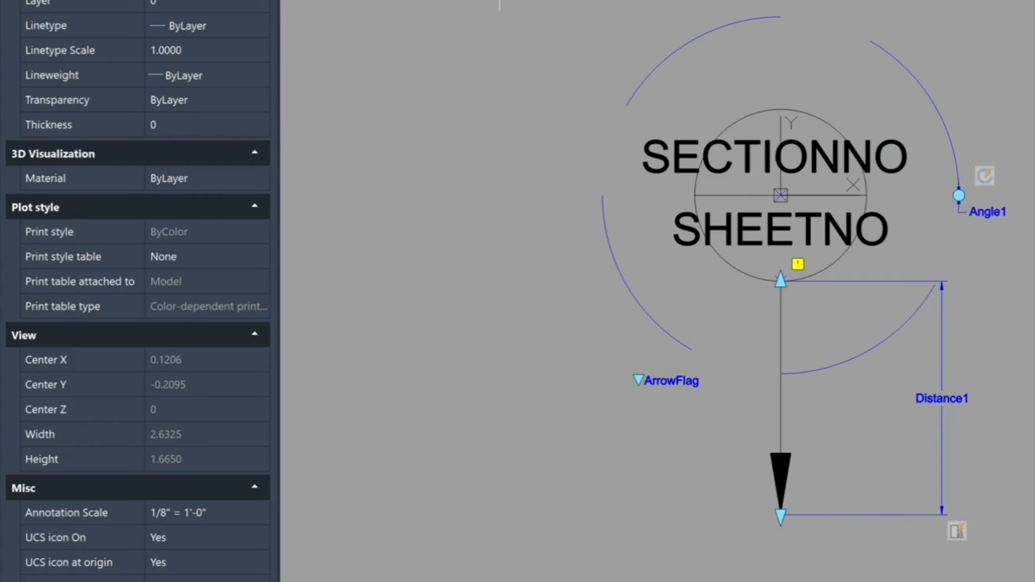
left_click(404, 48)
left_click(404, 49)
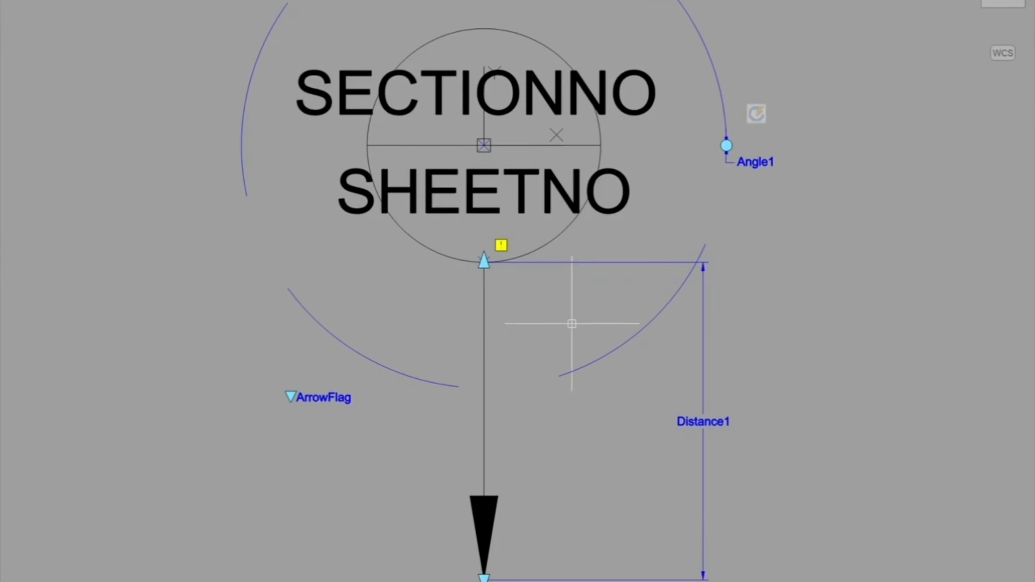
Modify the Angle1 rotation action's selection set to add the arrow tail line, arrowhead and Distance1 parameter.
scroll(572, 324, "down", 1)
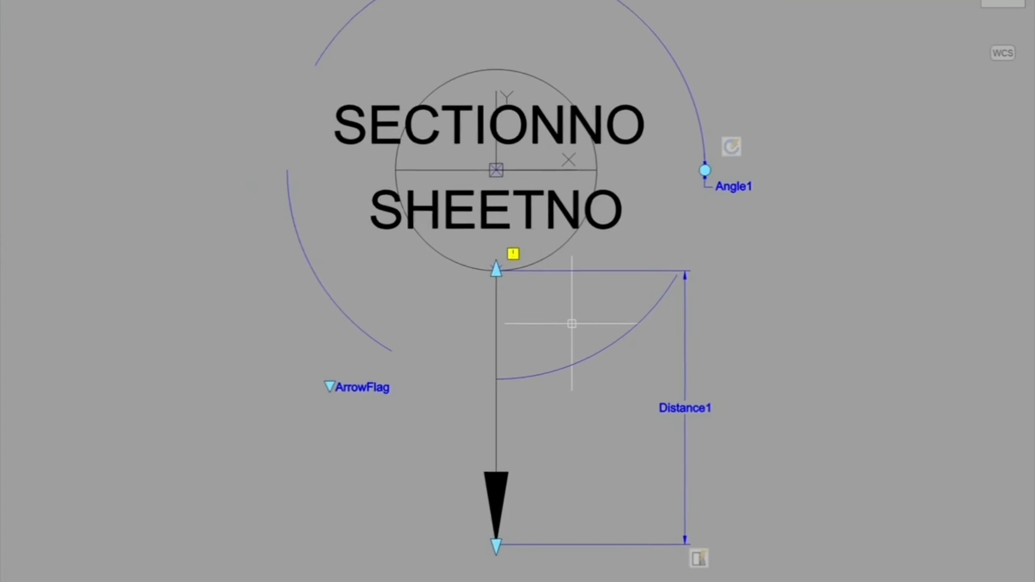
right_click(732, 147)
mouse_move(846, 180)
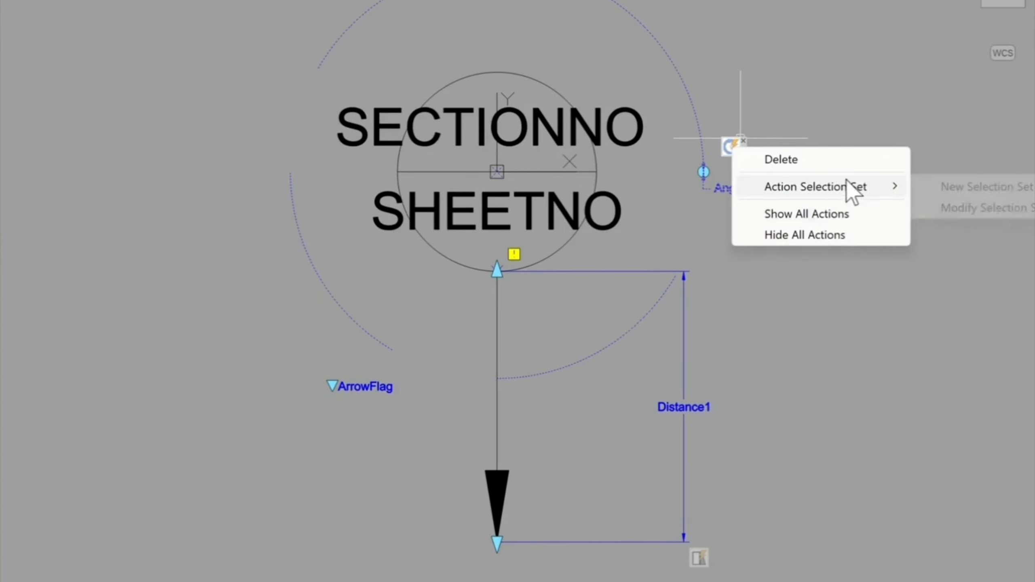
left_click(946, 208)
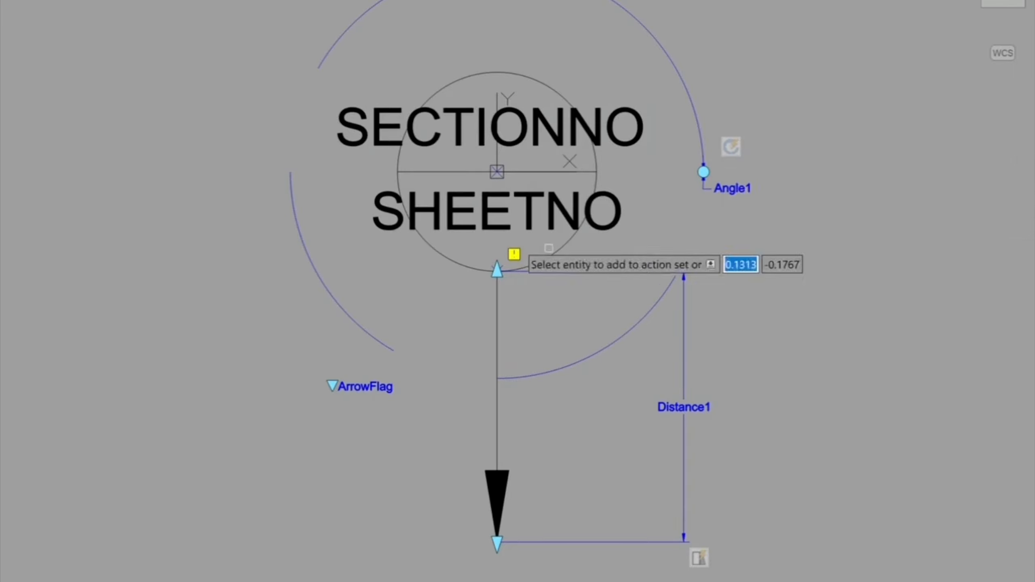
left_click(454, 244)
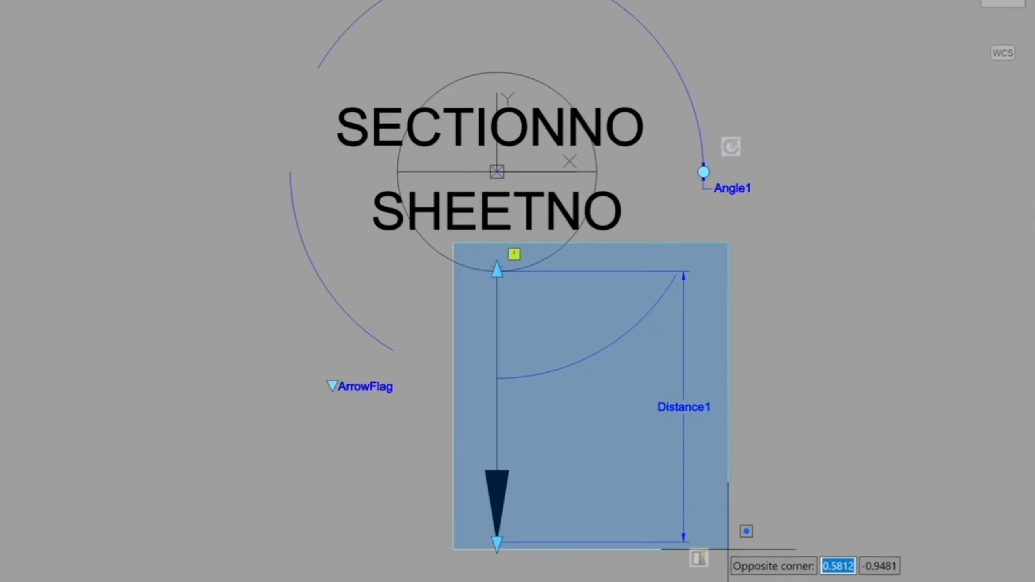
left_click(749, 571)
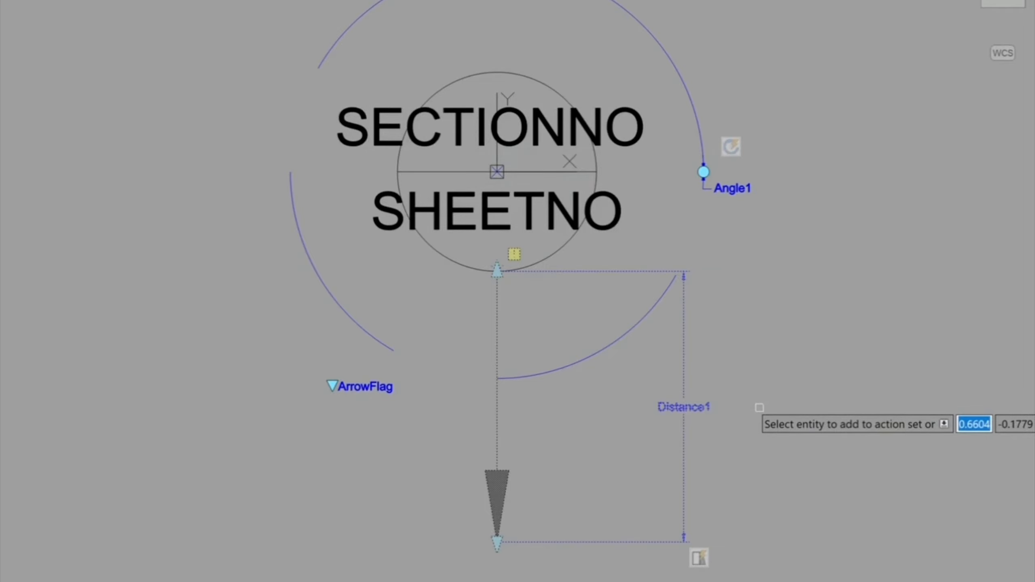
key("Return")
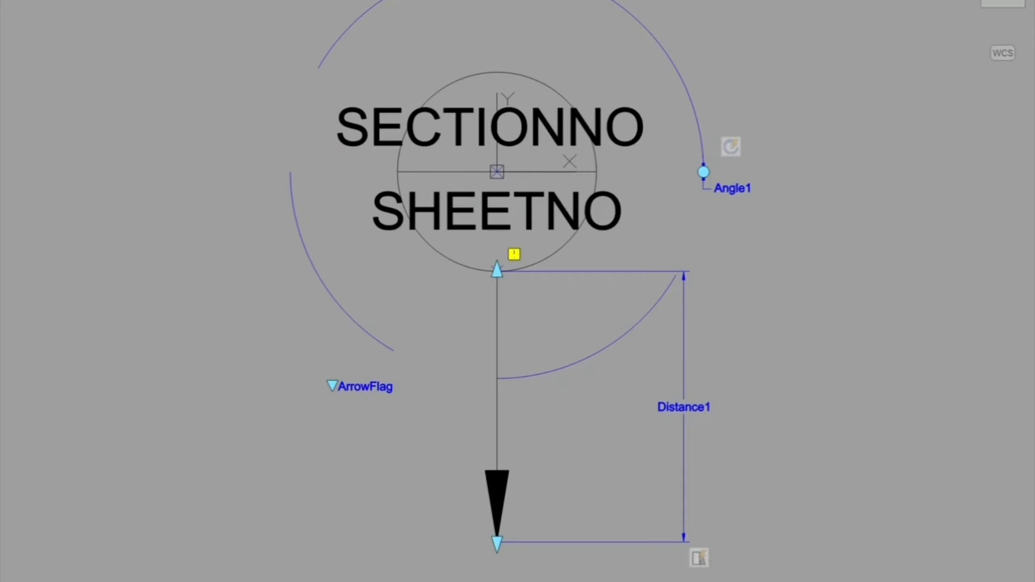
Return to the drawing and try rotating the inserted bubble's arrow tail a quarter turn counterclockwise.
left_click(465, 210)
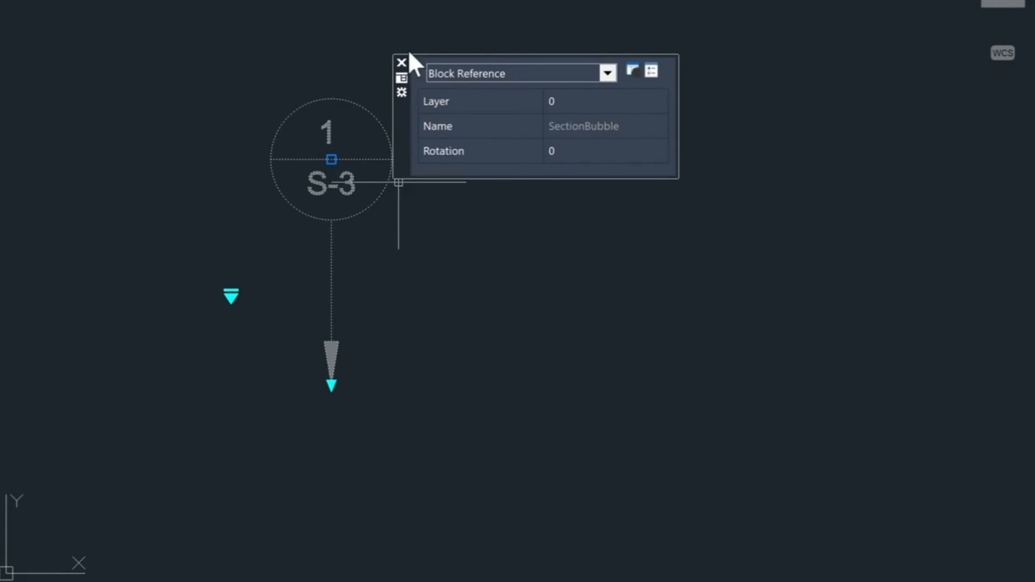
left_click(458, 159)
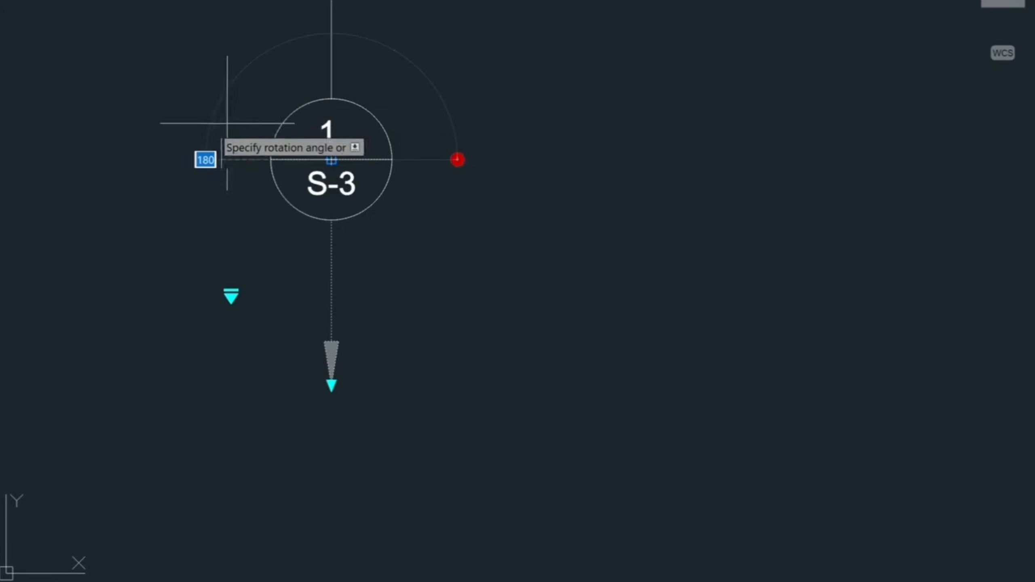
left_click(332, 45)
Reopen the SectionBubble block definition in the Block Editor.
type("BEDIT")
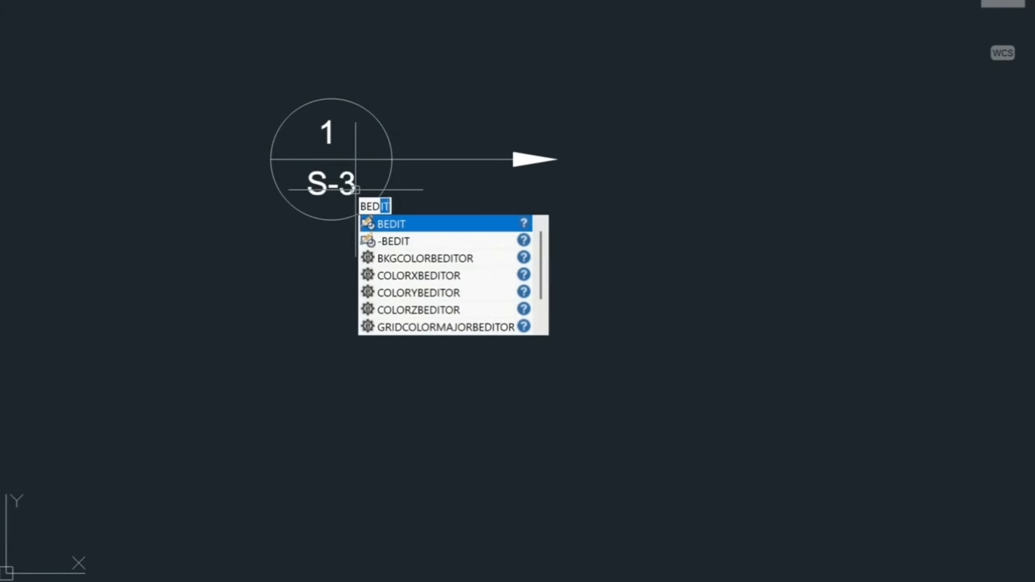
key("Return")
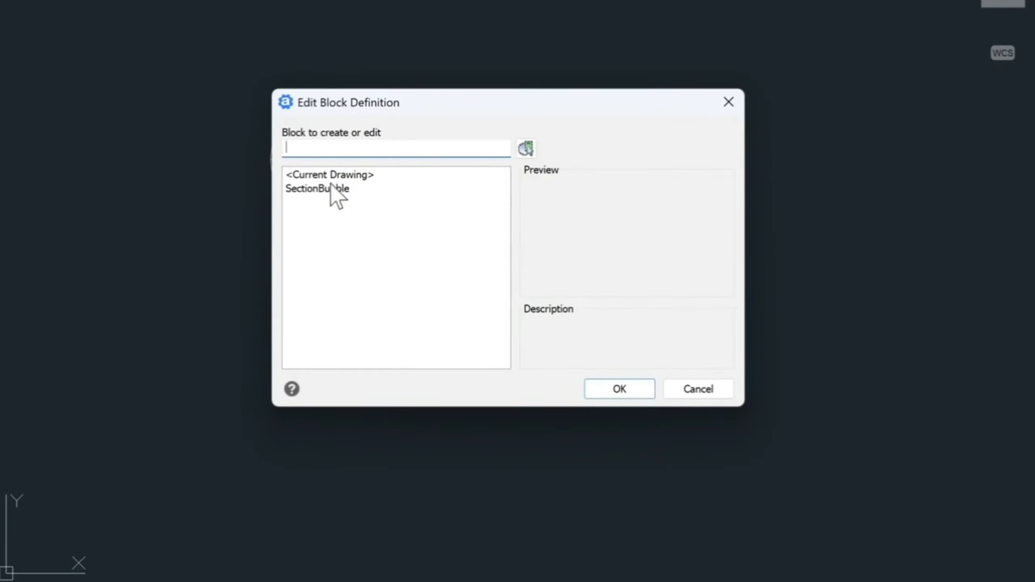
left_click(331, 189)
left_click(619, 390)
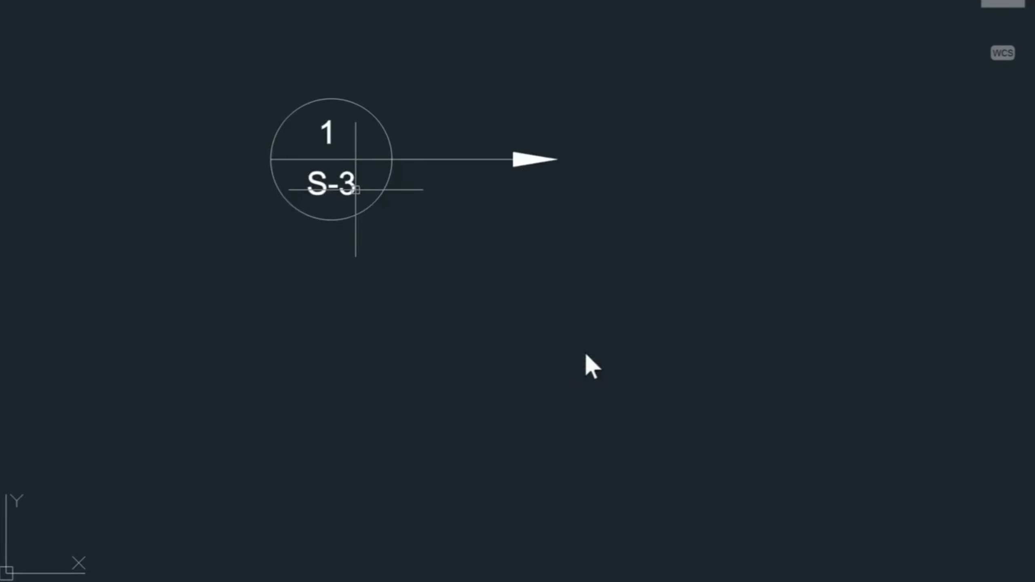
scroll(546, 216, "down", 1)
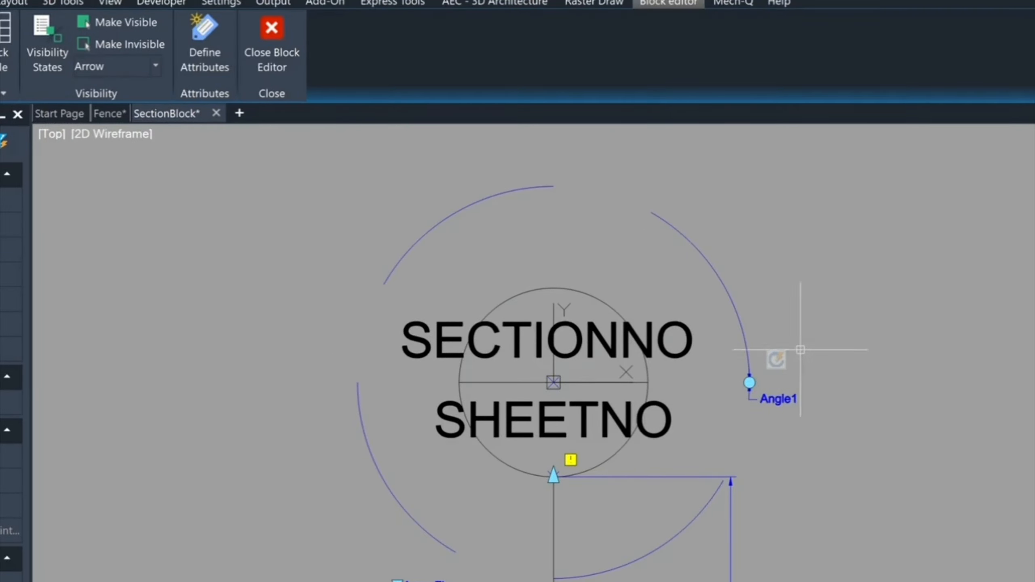
left_click(774, 352)
right_click(773, 352)
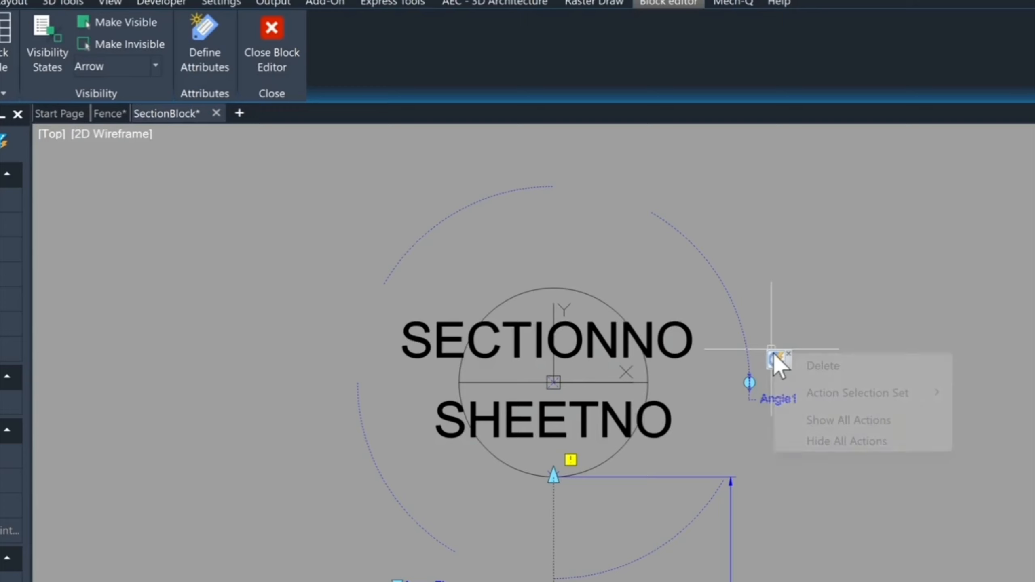
left_click(844, 414)
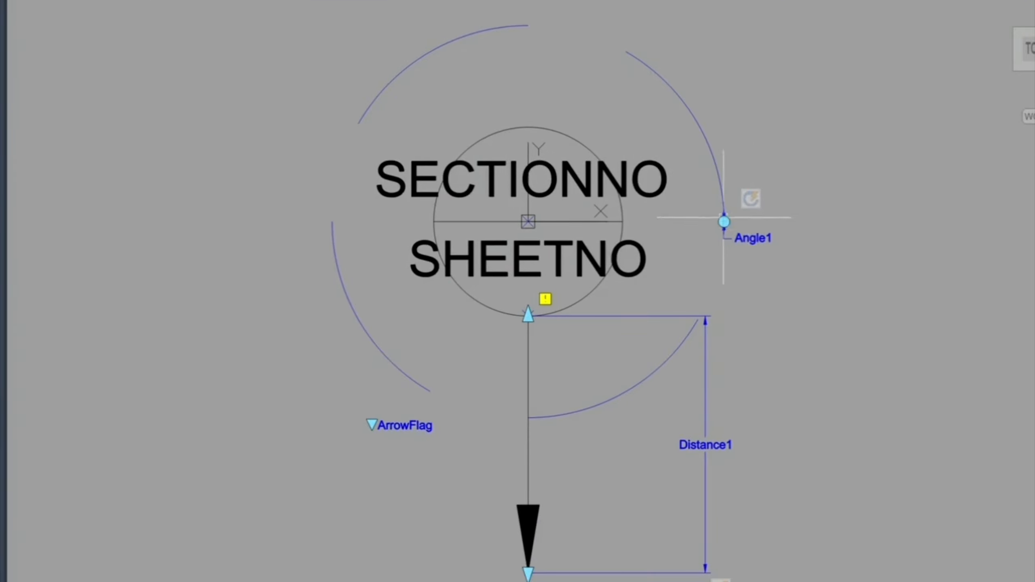
Set the angle type in the Angle1 rotation parameter's value set to List.
left_click(749, 240)
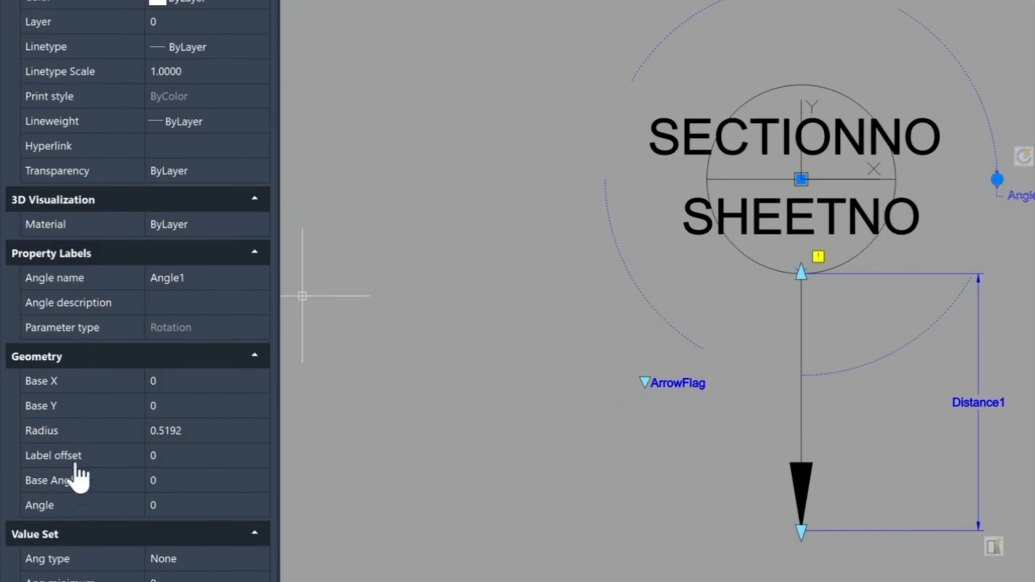
scroll(54, 541, "down", 2)
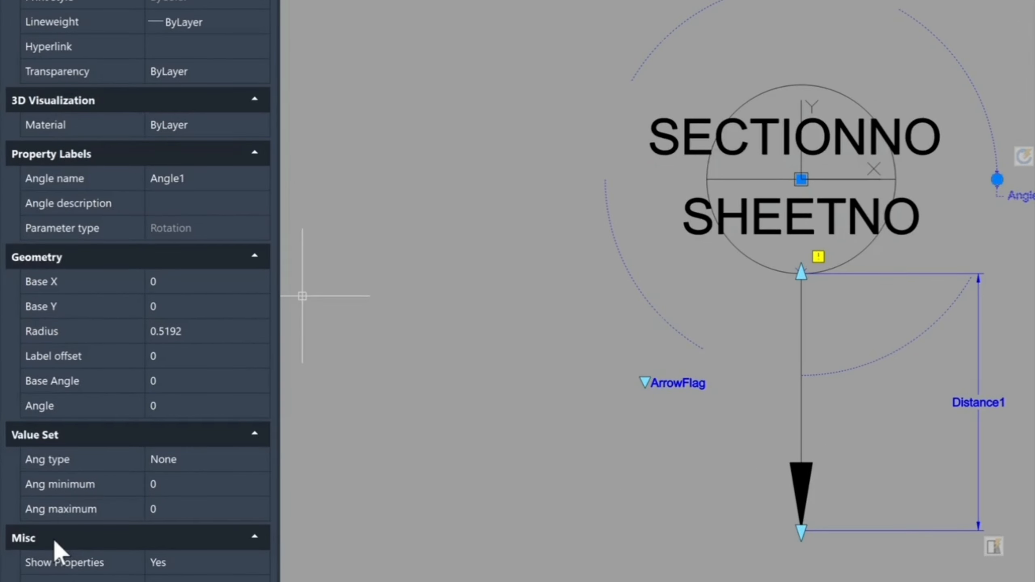
mouse_move(127, 461)
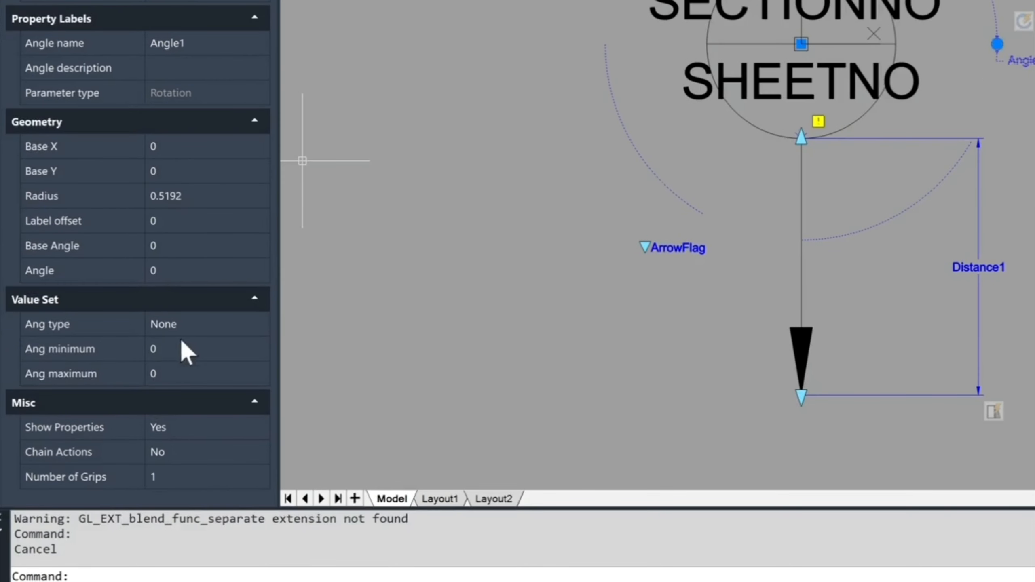
left_click(206, 324)
left_click(254, 324)
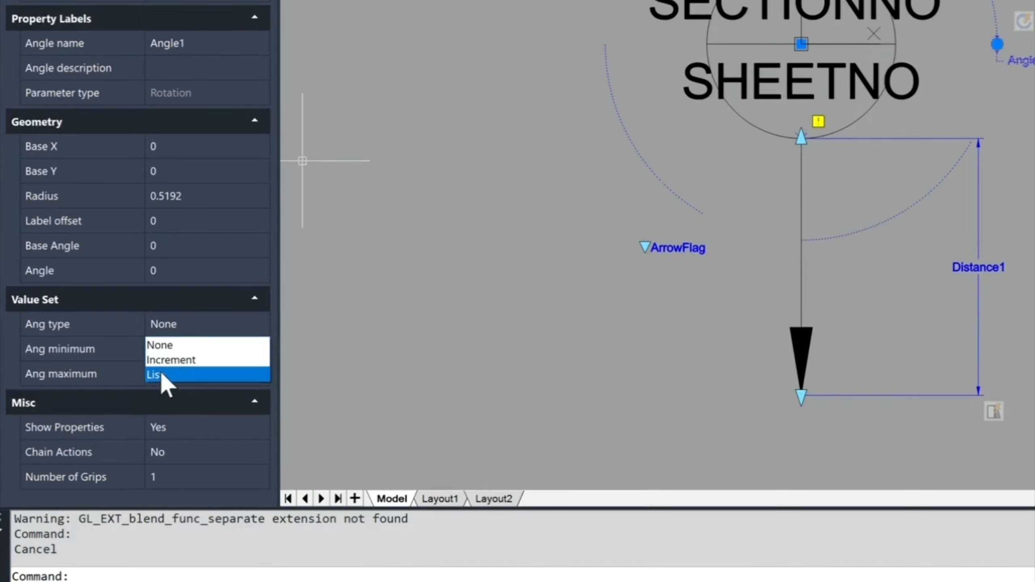
left_click(198, 373)
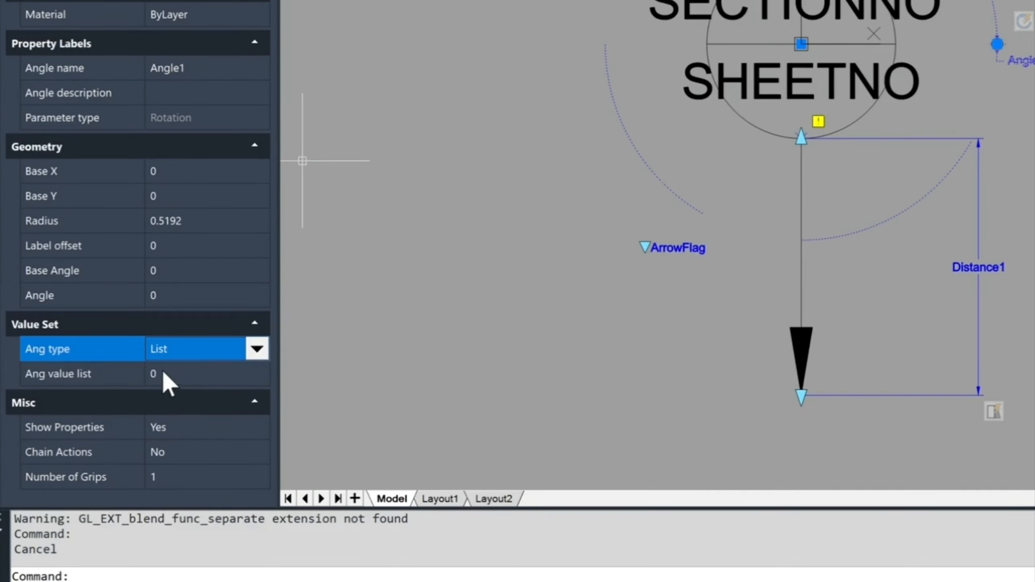
Add the angles 30, 60, 90, 120, 150, 180, 210, 240 and 270 to Angle1's value list.
left_click(195, 372)
left_click(260, 375)
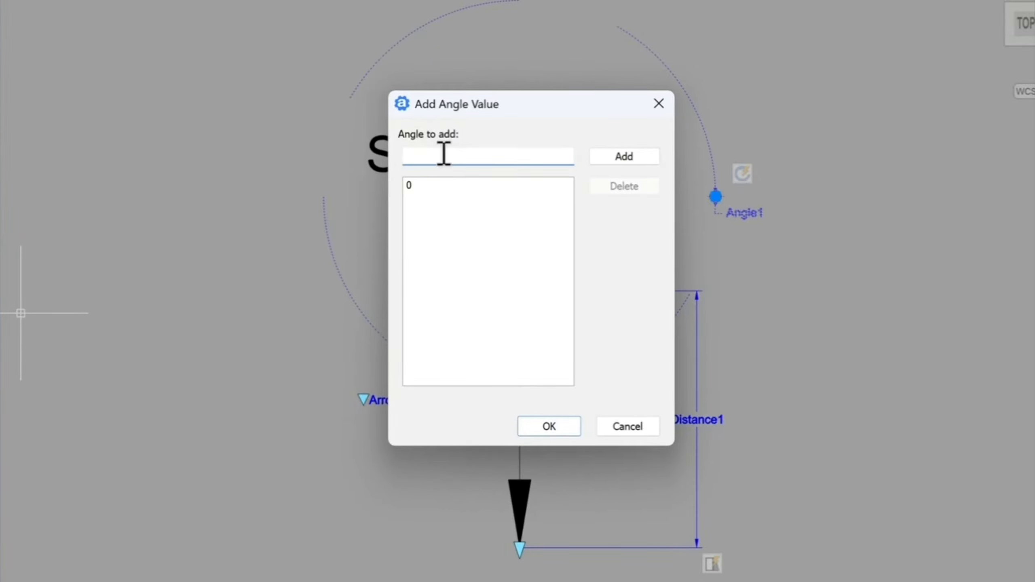
type("30")
left_click(624, 156)
left_click(507, 157)
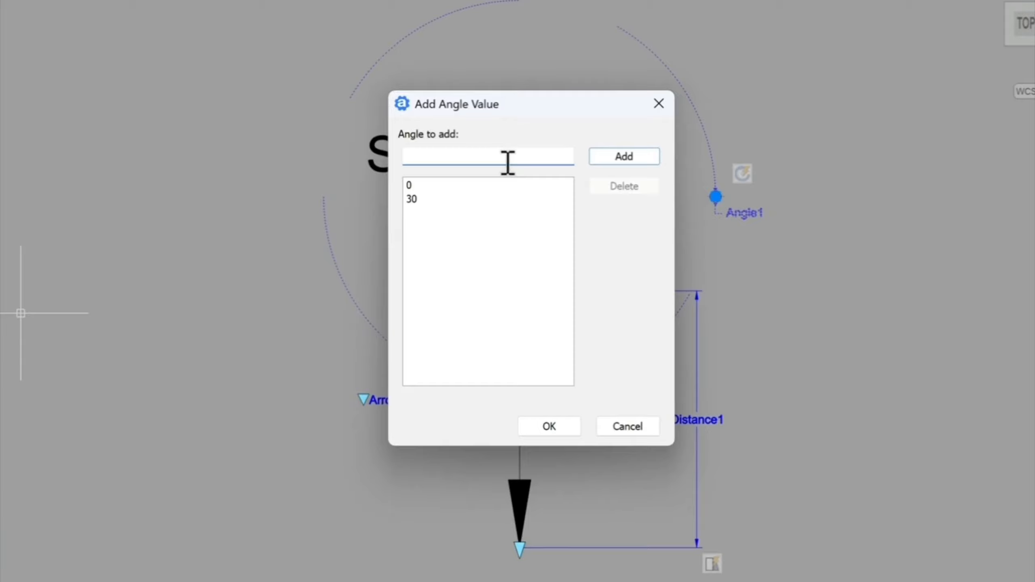
type("60")
left_click(593, 158)
type("90")
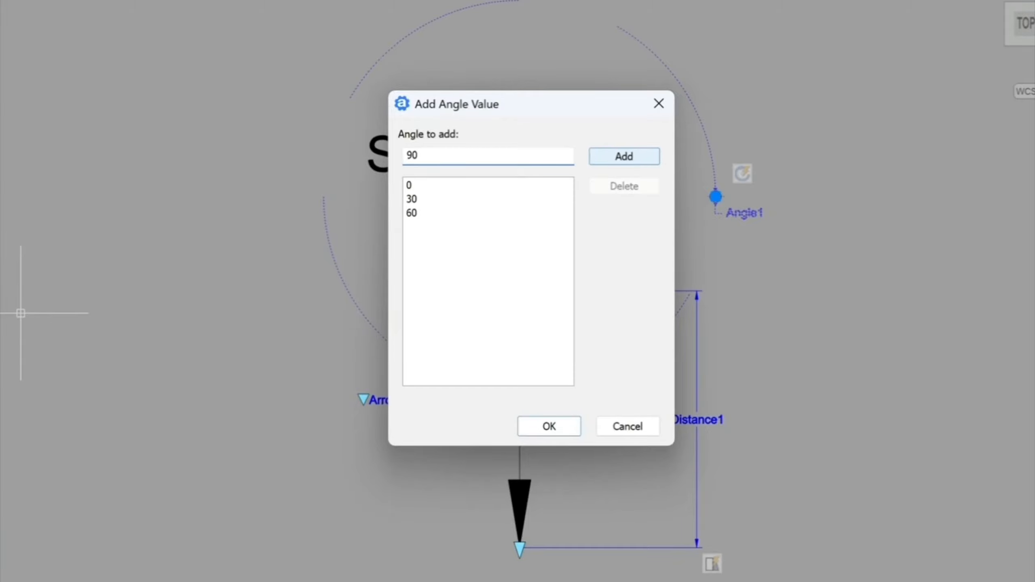
key("Return")
type("120")
key("Return")
type("150")
key("Return")
type("180")
key("Return")
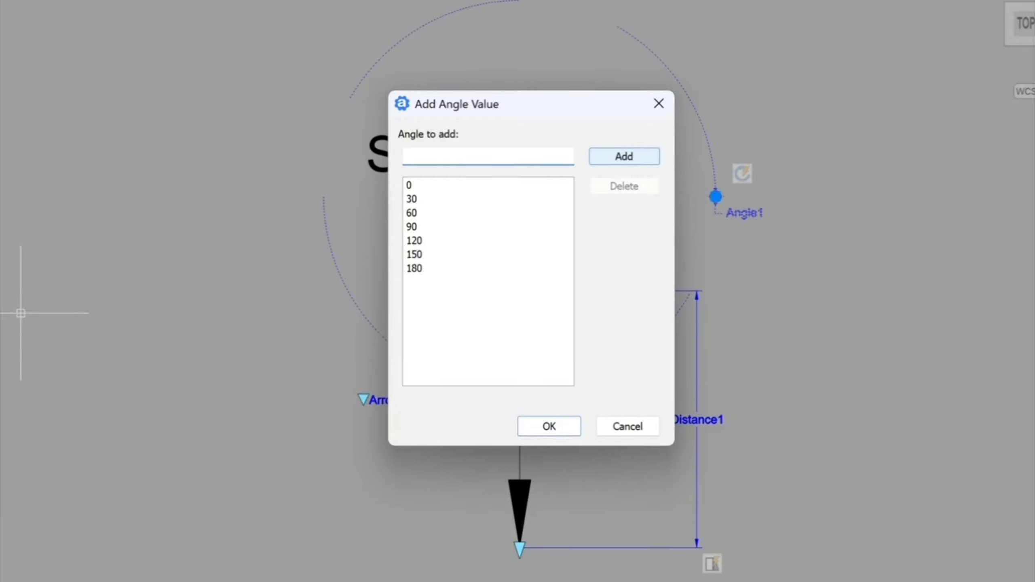
type("210")
key("Return")
type("240")
key("Return")
type("270")
key("Return")
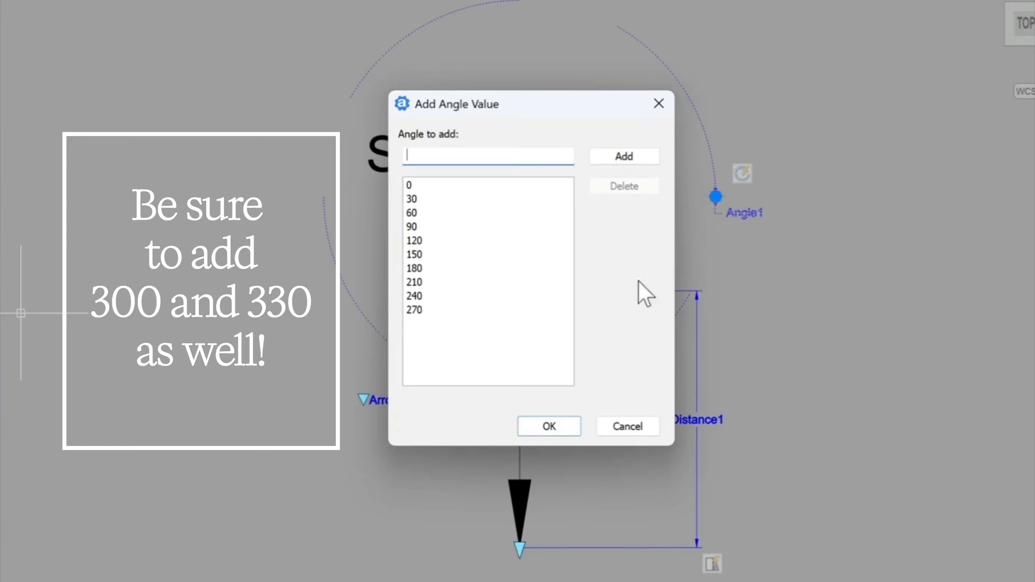
left_click(550, 426)
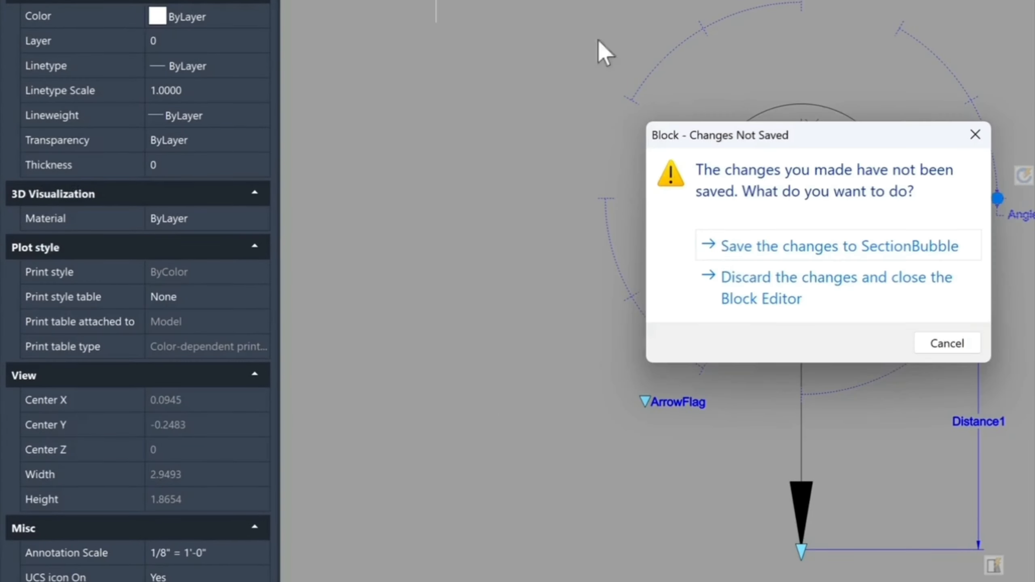
Save the changes to SectionBubble, toggle Ortho mode during a test rotation, and turn the inserted arrow a quarter turn counterclockwise.
left_click(781, 247)
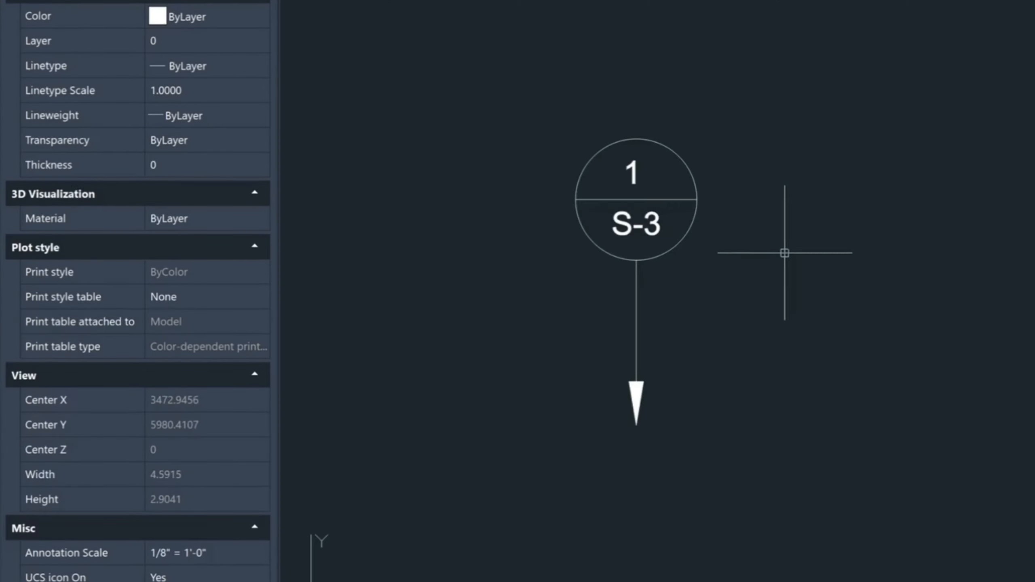
left_click(637, 408)
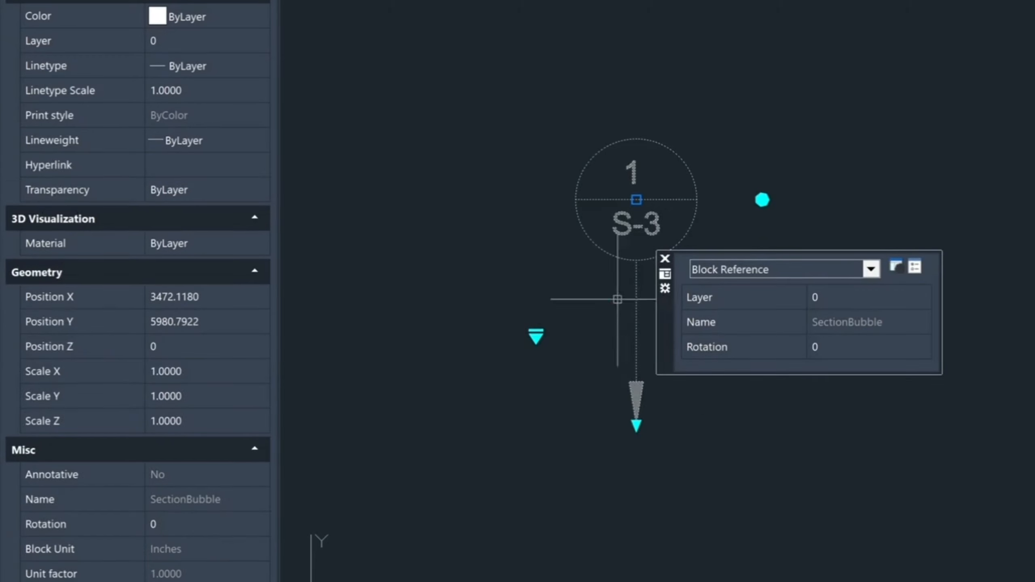
left_click(762, 200)
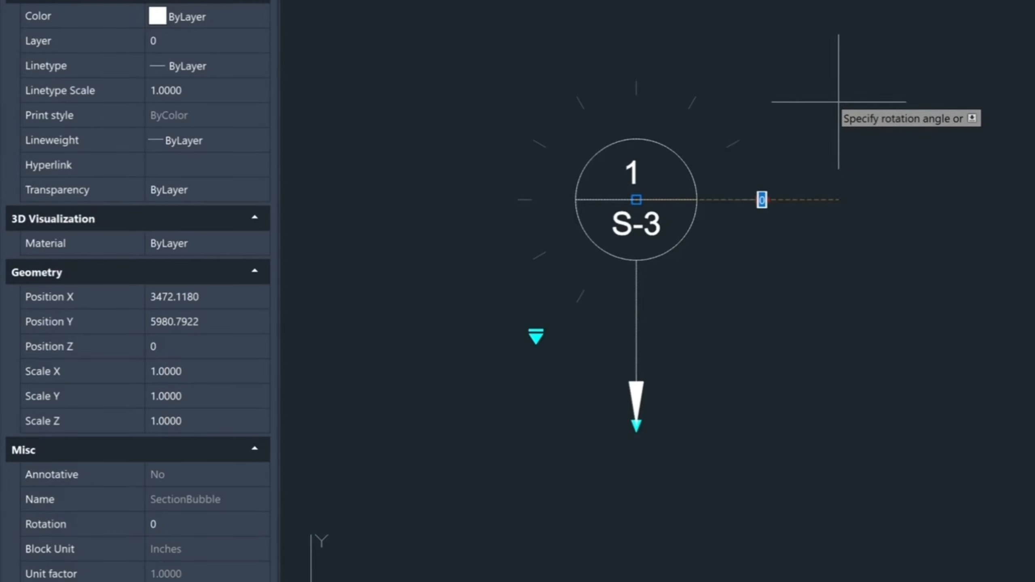
key("F8")
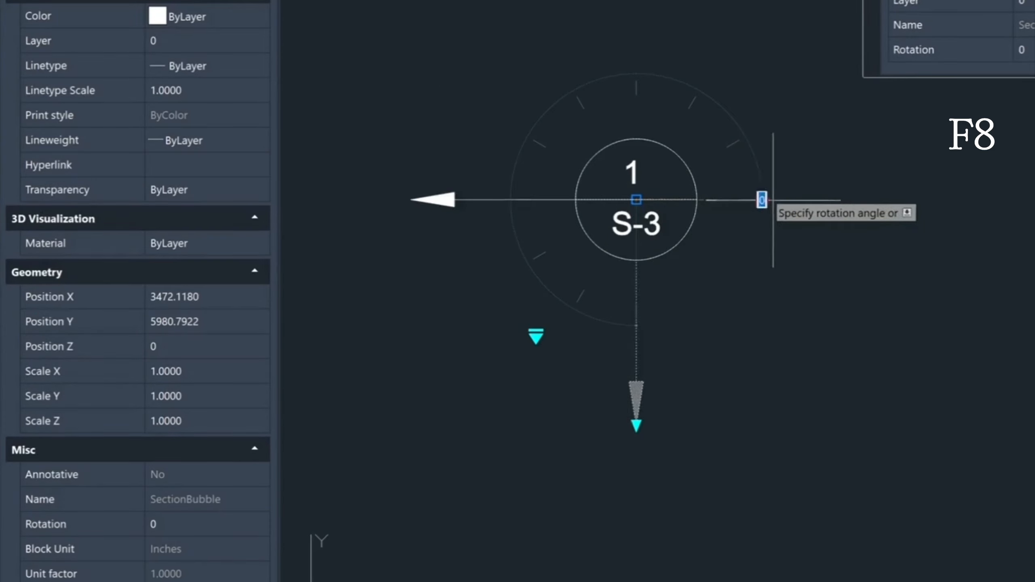
left_click(609, 145)
key("Escape")
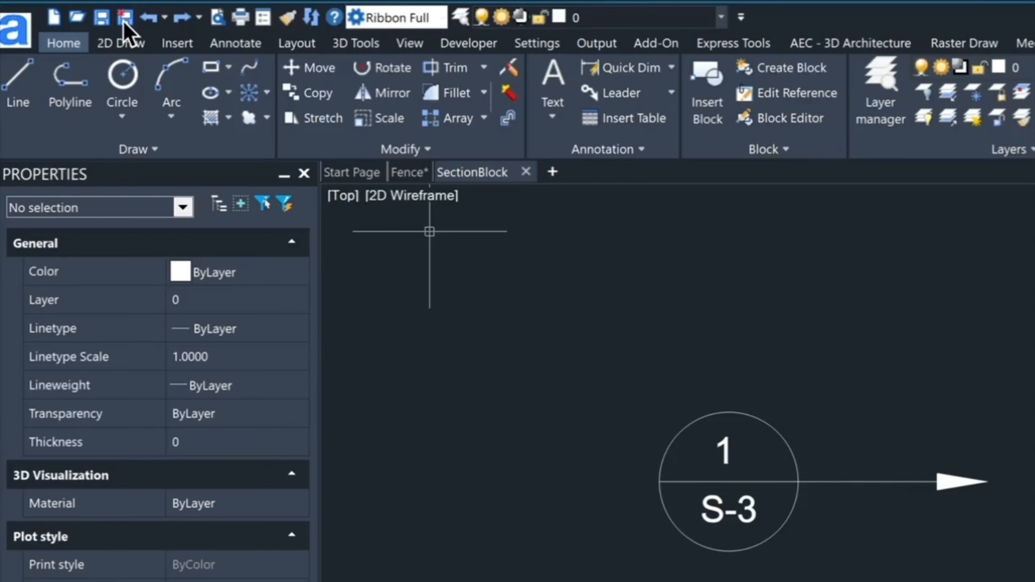
Select the inserted section bubble to inspect its grips, and clear the selection.
left_click(583, 324)
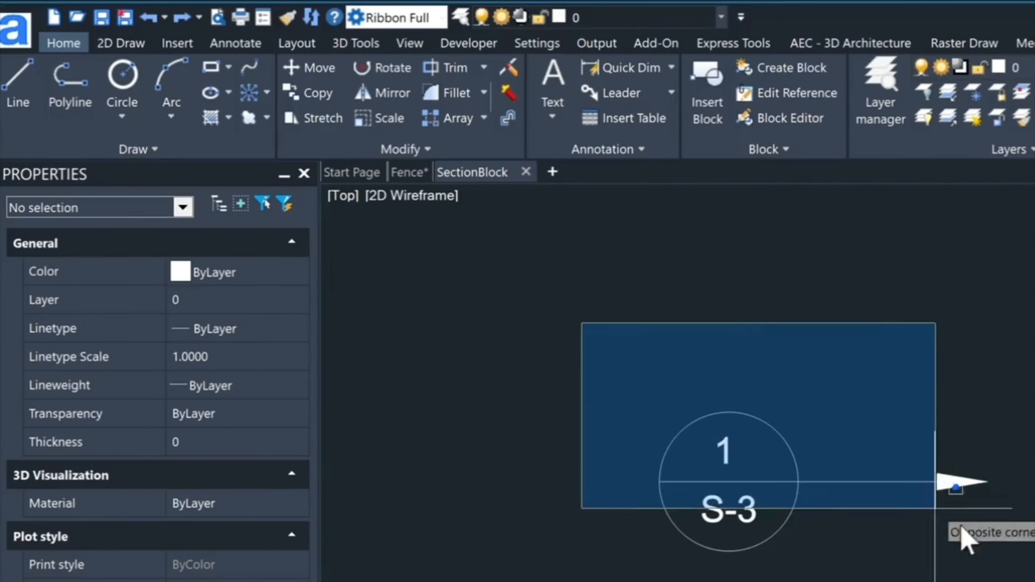
left_click(1020, 570)
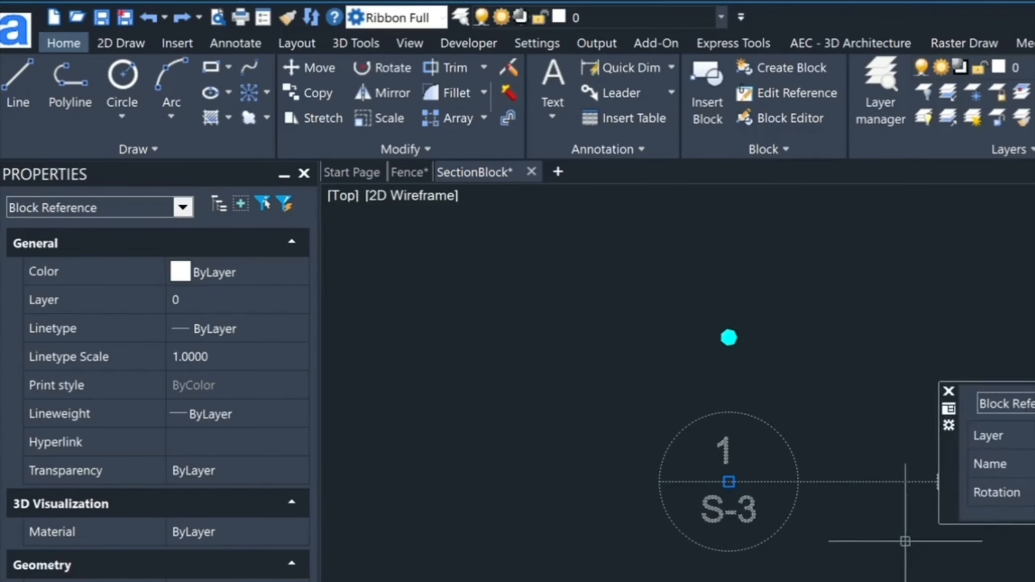
key("Escape")
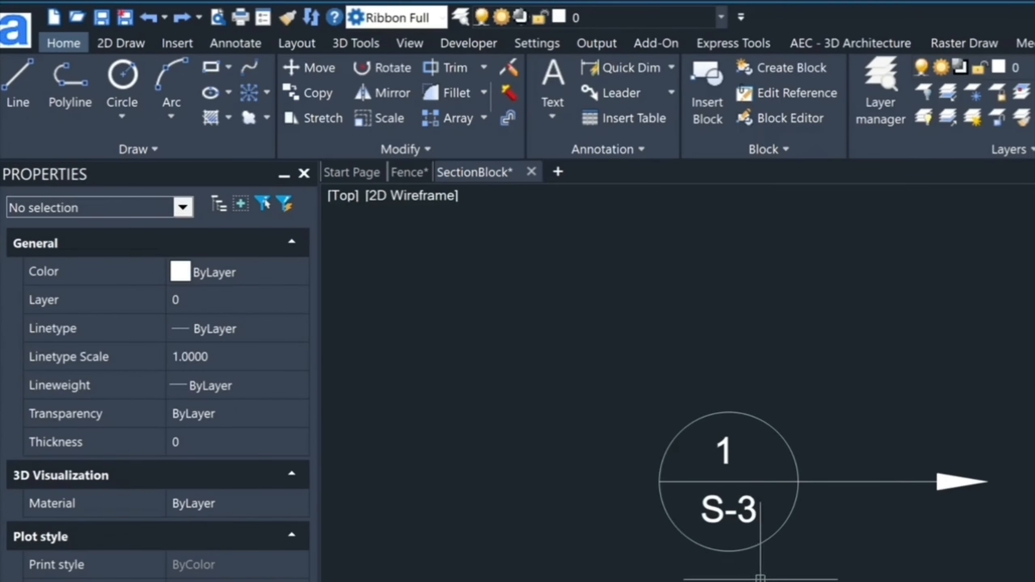